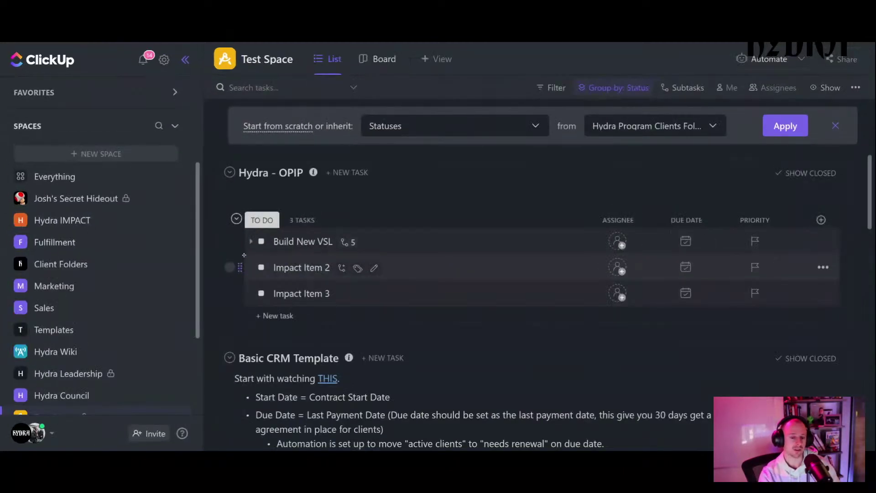
# - Add a new list called 'Prospecting CRM' under Test Space
pyautogui.scroll(-3, 172, 265)
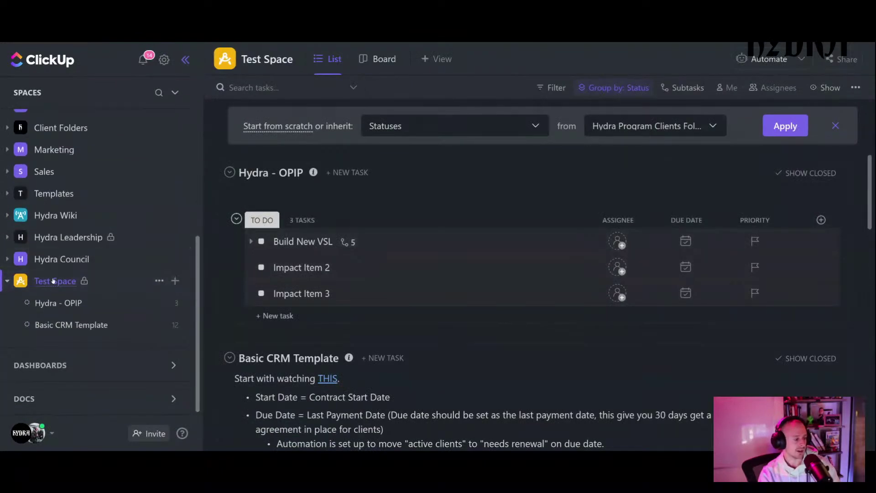
pyautogui.click(174, 281)
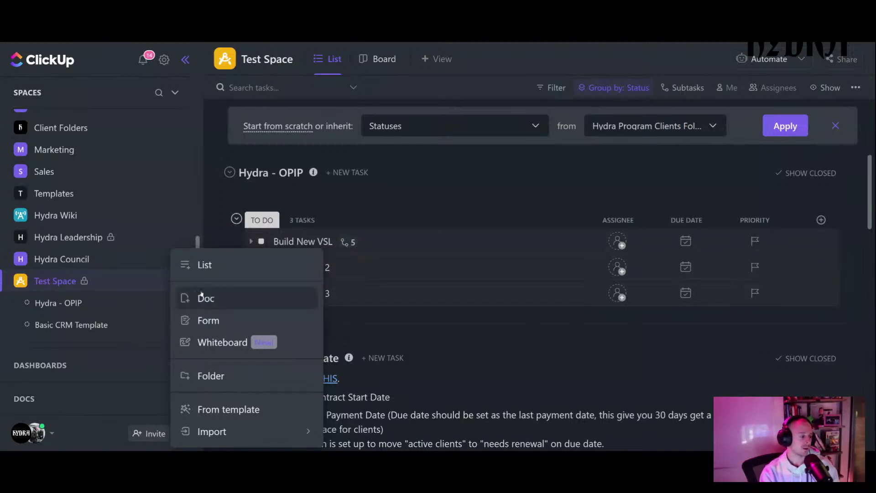
pyautogui.click(204, 266)
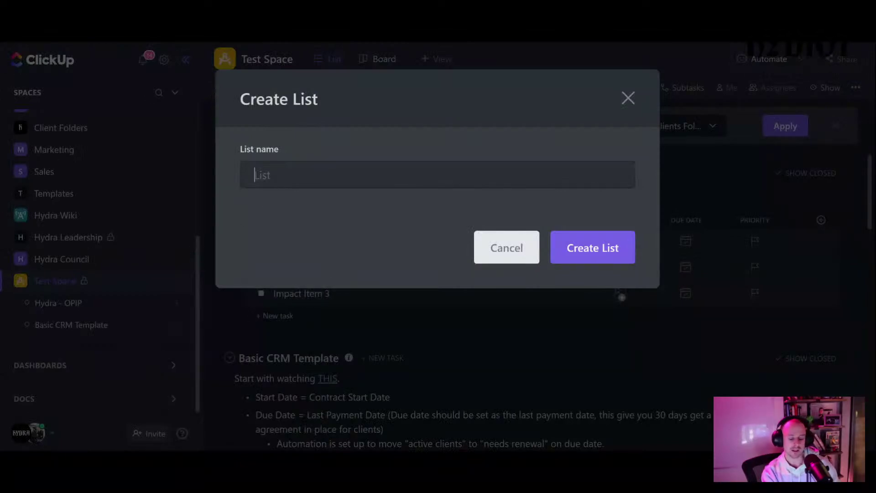
pyautogui.write('Prospec')
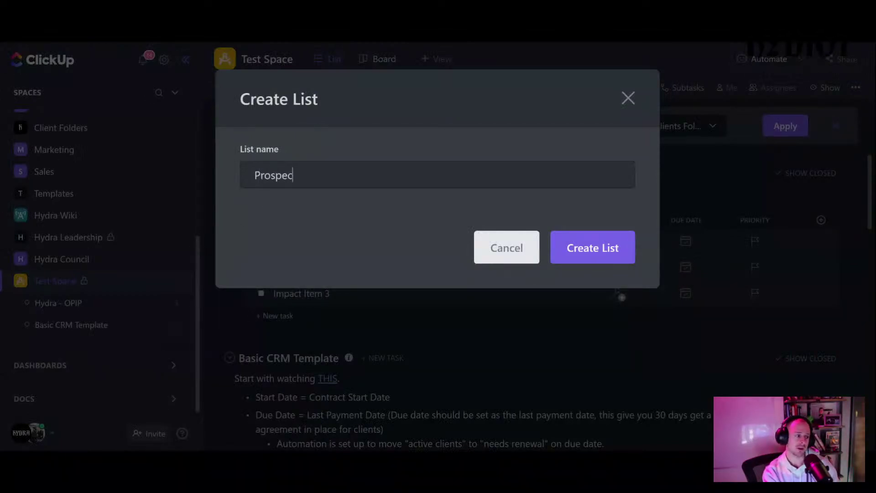
pyautogui.write('ting CRM')
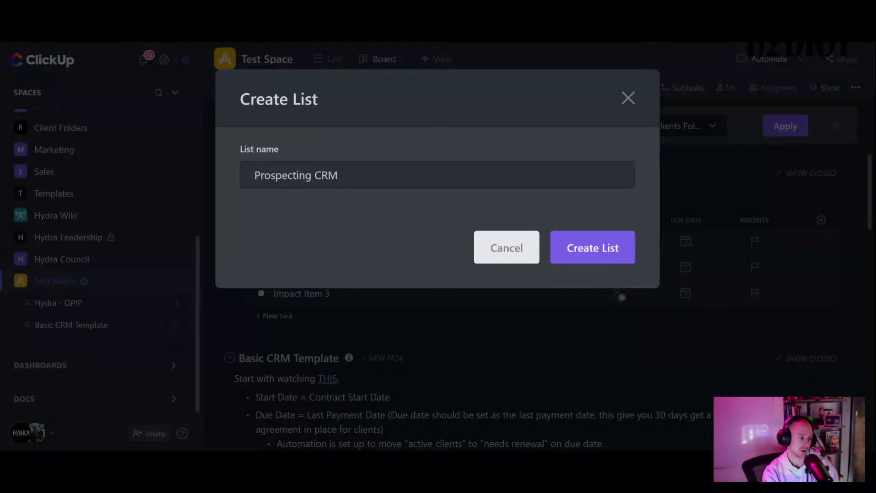
pyautogui.press('Return')
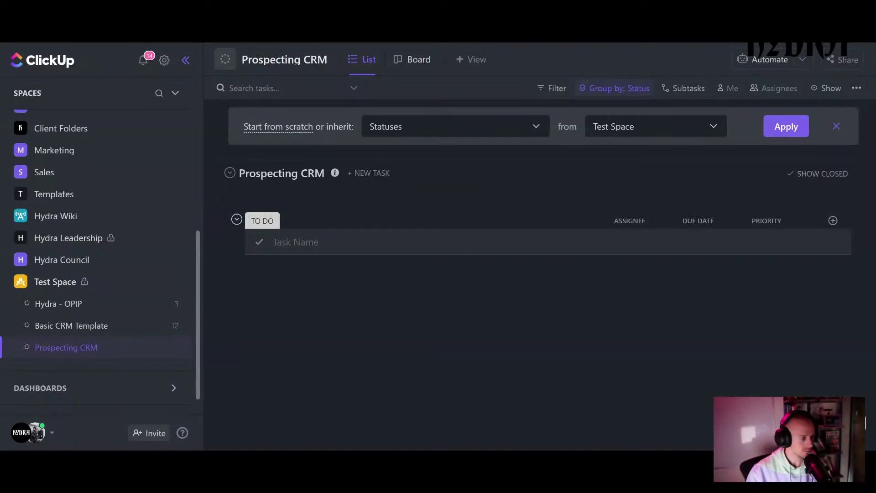
# - Rename the TO DO status to LEAD IN, applying it to this list only
pyautogui.click(285, 221)
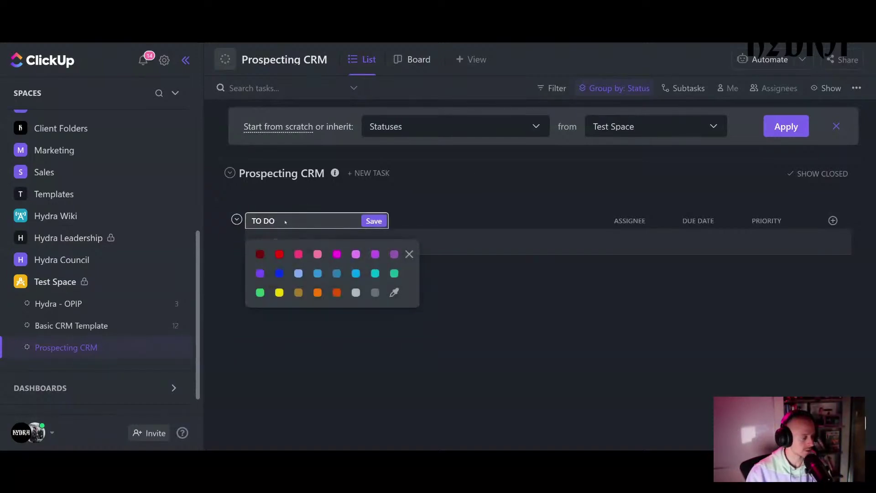
pyautogui.click(460, 329)
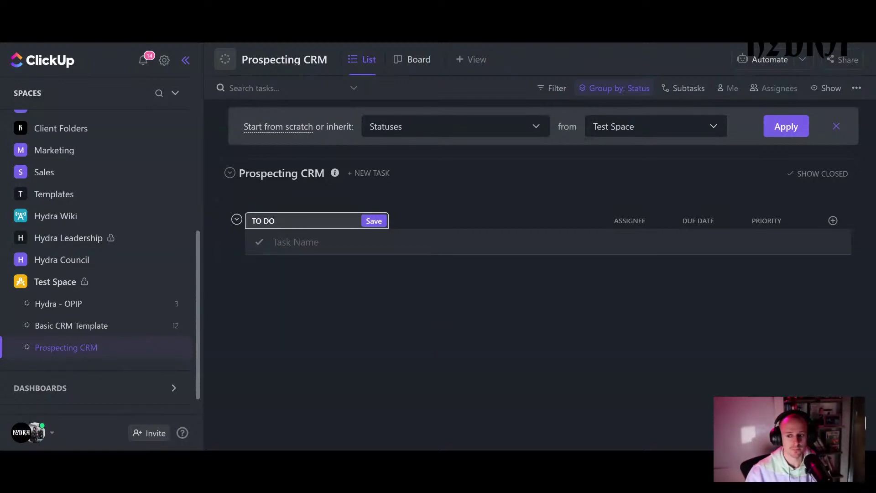
pyautogui.click(276, 221)
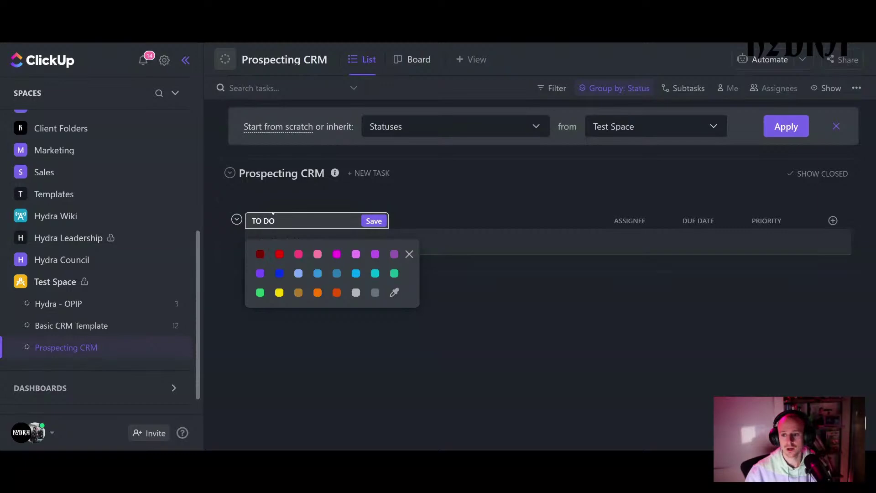
pyautogui.doubleClick(285, 222)
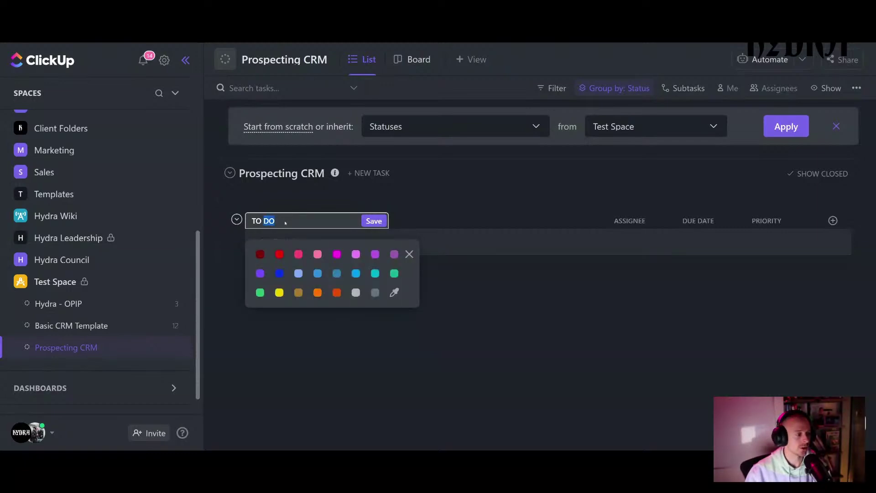
pyautogui.tripleClick(274, 220)
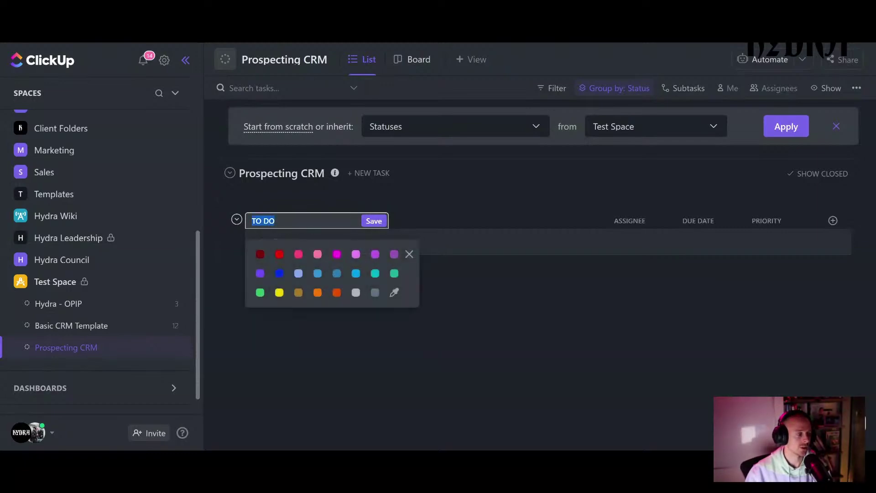
pyautogui.write('LEAD IN')
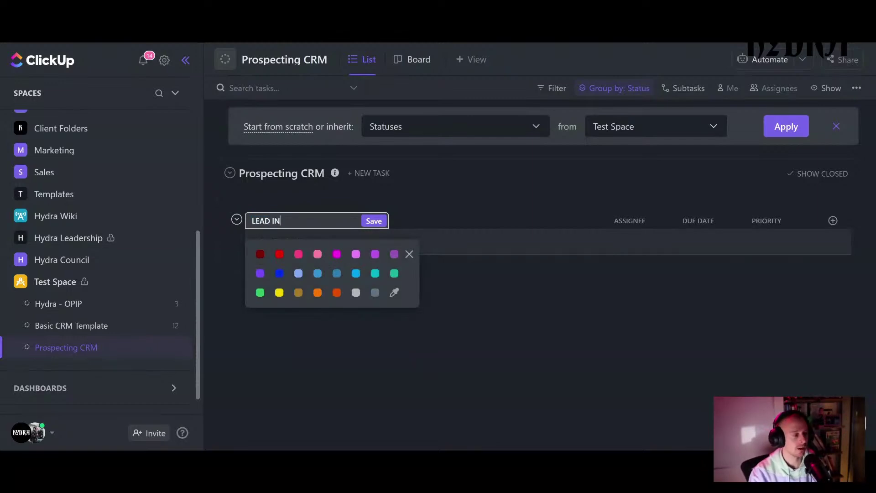
pyautogui.press('Return')
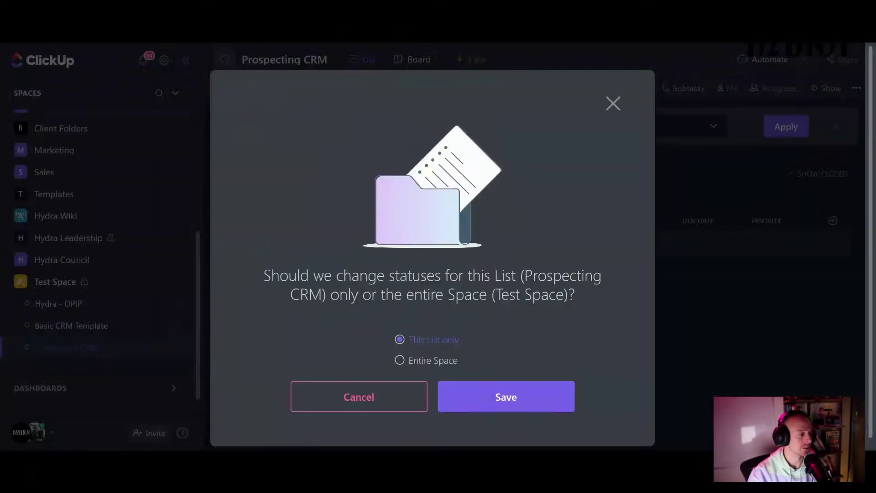
pyautogui.click(481, 397)
# - Re-enter LEAD IN as the status name with a light grey colour, for this list only
pyautogui.click(286, 221)
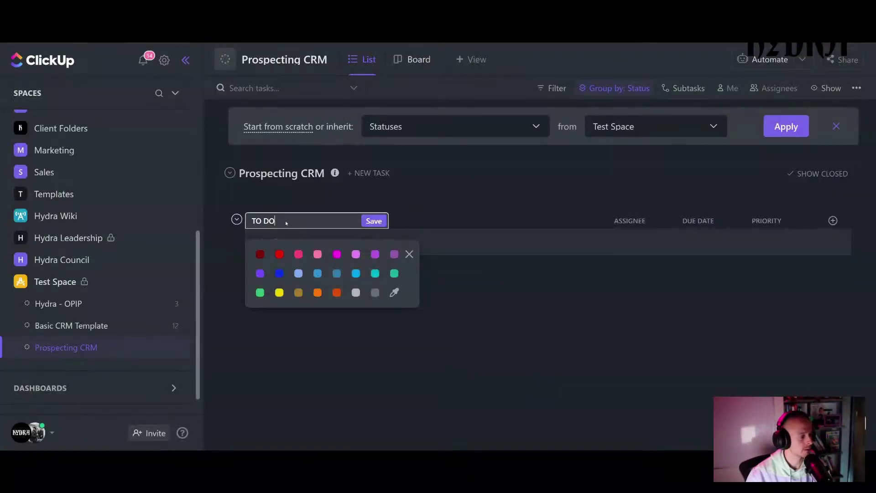
pyautogui.tripleClick(301, 222)
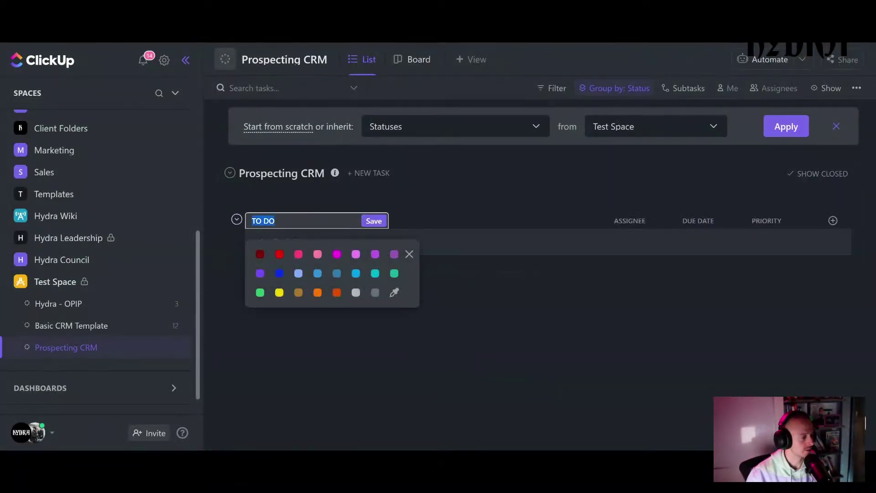
pyautogui.write('LEAD IN')
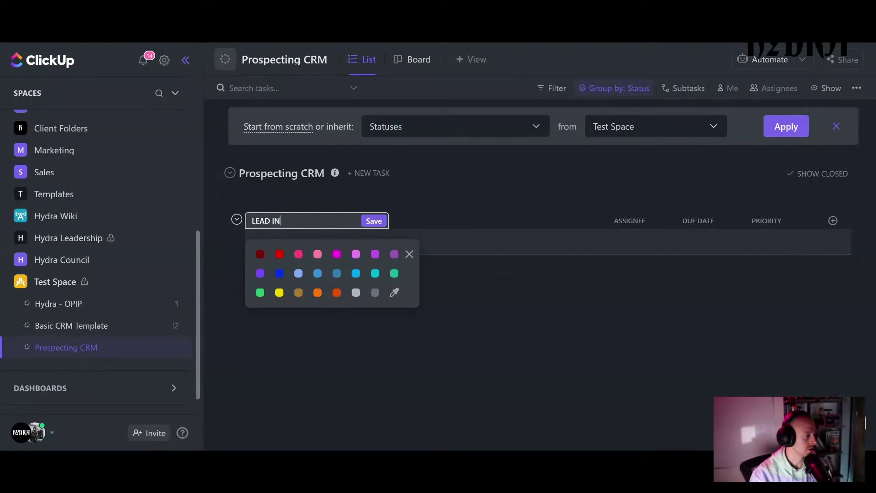
pyautogui.click(356, 292)
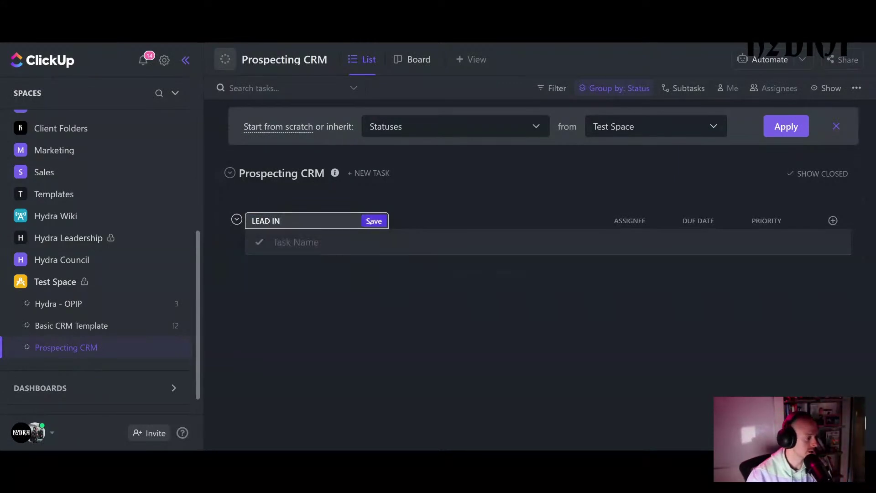
pyautogui.click(371, 222)
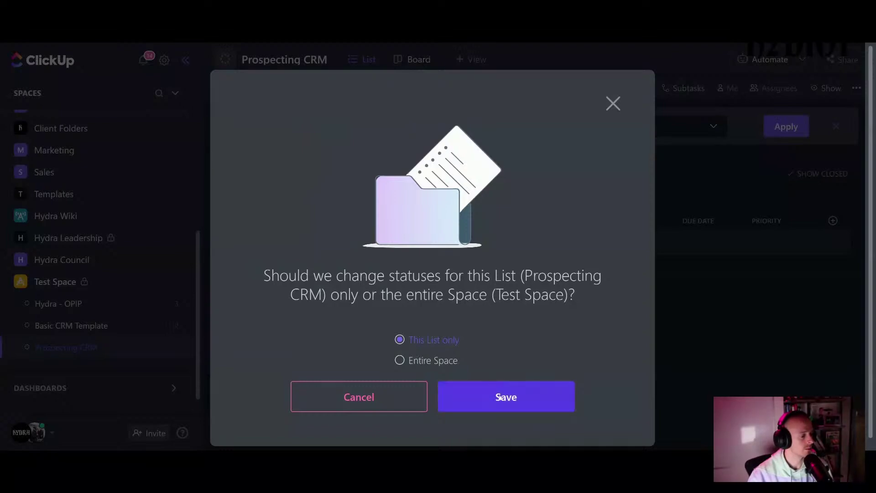
pyautogui.click(486, 404)
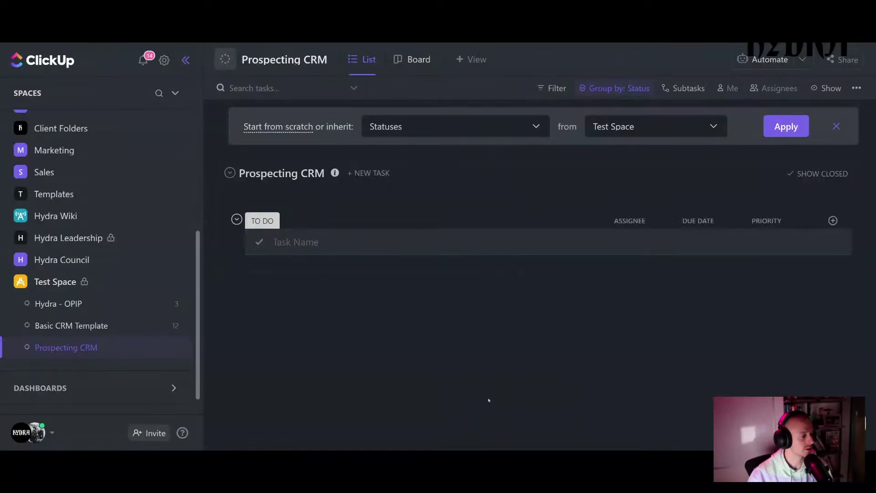
# - Check the LEAD IN status in Manage Statuses and save the statuses
pyautogui.click(298, 220)
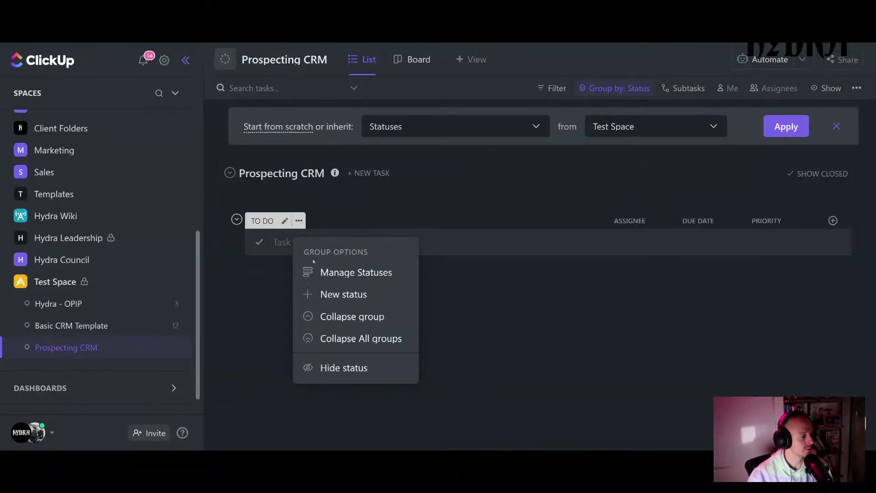
pyautogui.click(344, 273)
pyautogui.click(458, 184)
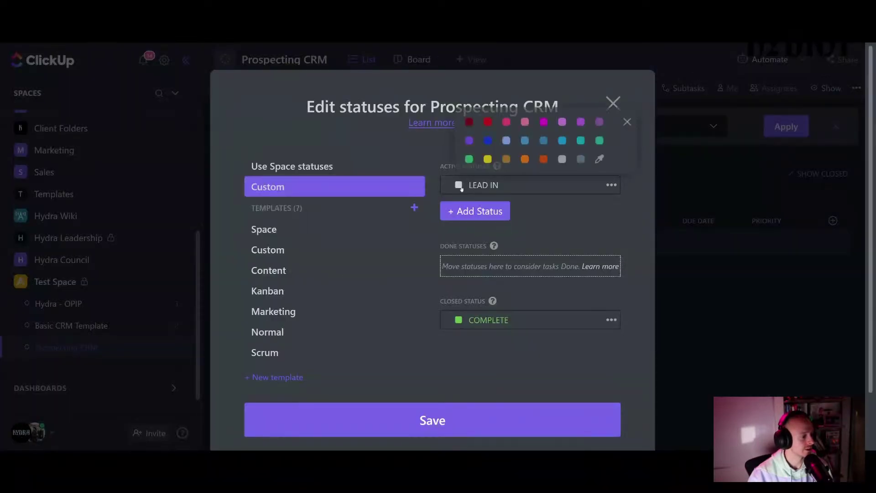
pyautogui.click(630, 121)
pyautogui.click(614, 102)
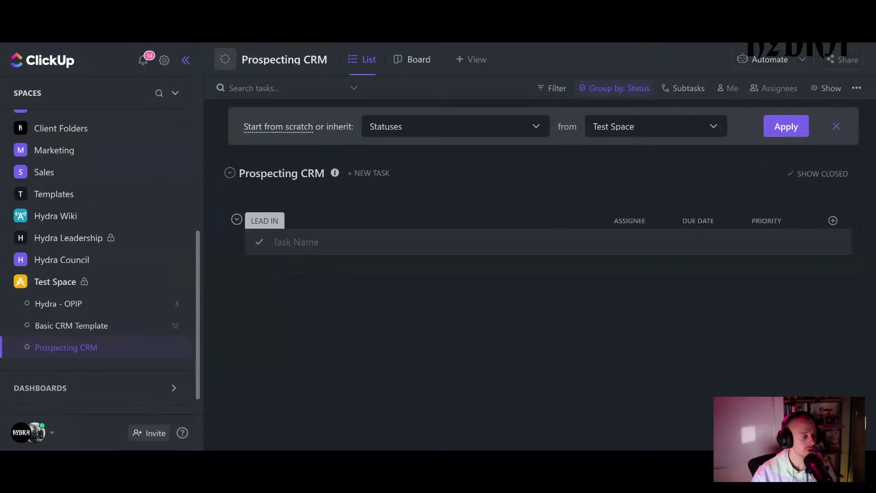
# - Add a Form view named 'Lead Intake' to the Prospecting CRM list
pyautogui.click(471, 59)
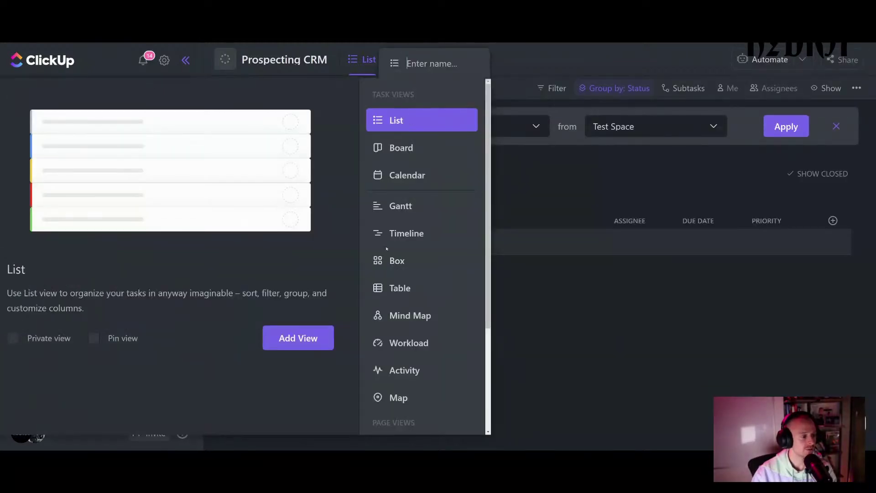
pyautogui.scroll(-3, 402, 333)
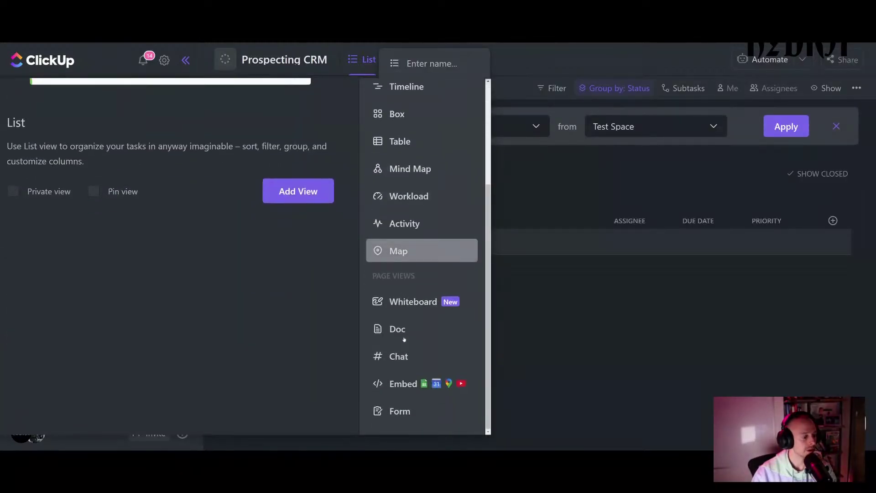
pyautogui.click(406, 411)
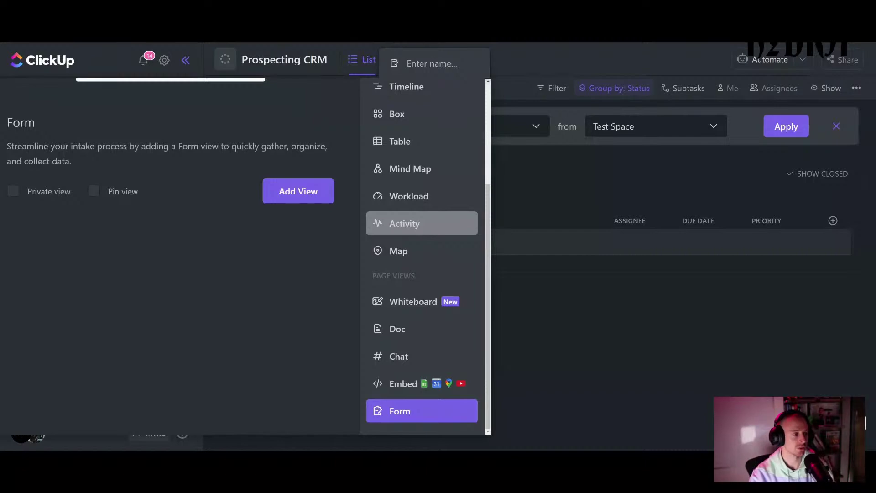
pyautogui.write('Form')
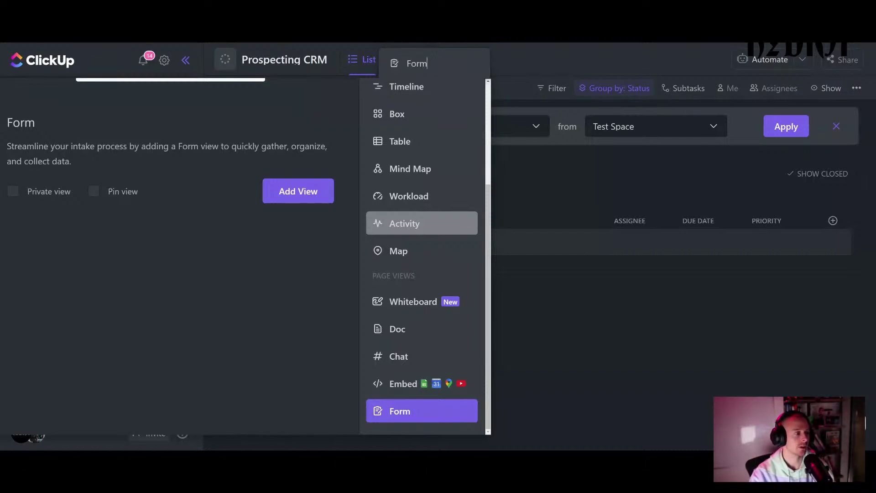
pyautogui.press('BackSpace')
pyautogui.press('BackSpace')
pyautogui.press('BackSpace')
pyautogui.press('BackSpace')
pyautogui.write('L')
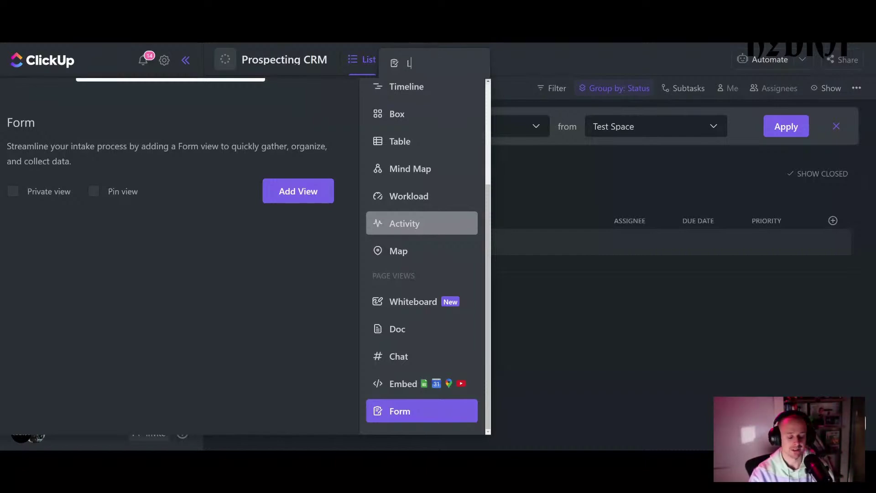
pyautogui.write('ead Intake')
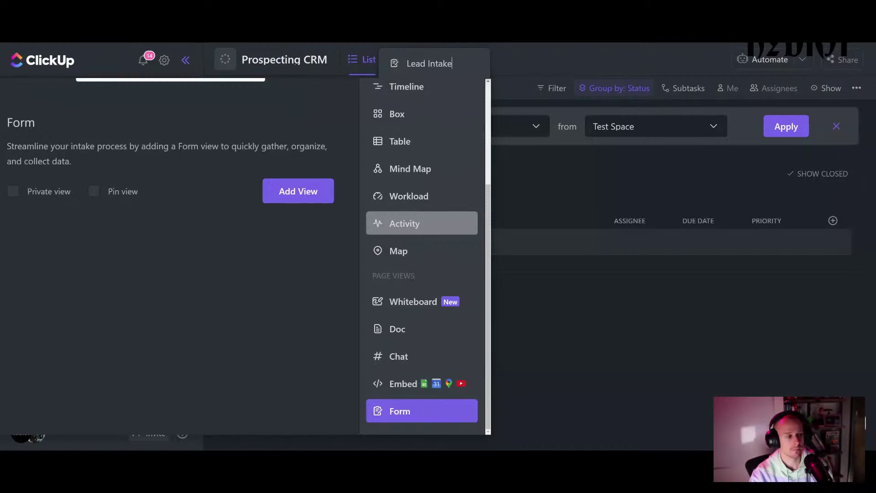
pyautogui.click(291, 194)
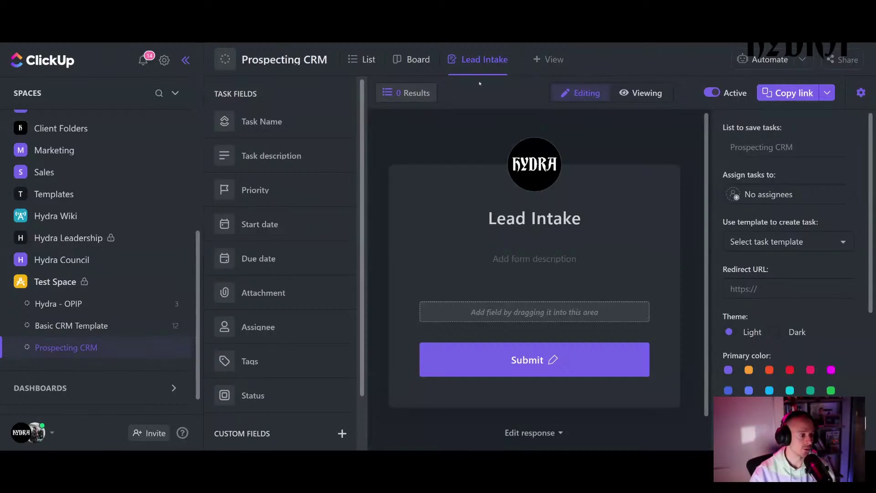
# - Return to the list view and hide the Priority column
pyautogui.click(368, 60)
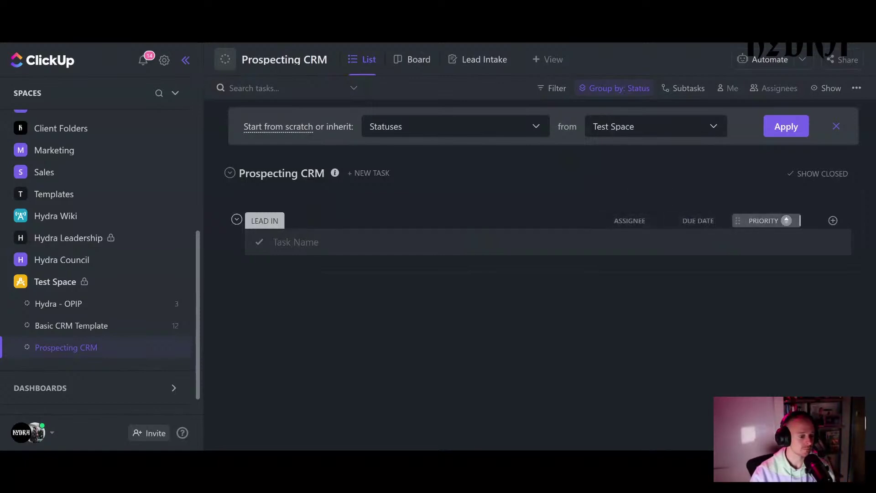
pyautogui.click(766, 224)
pyautogui.click(751, 391)
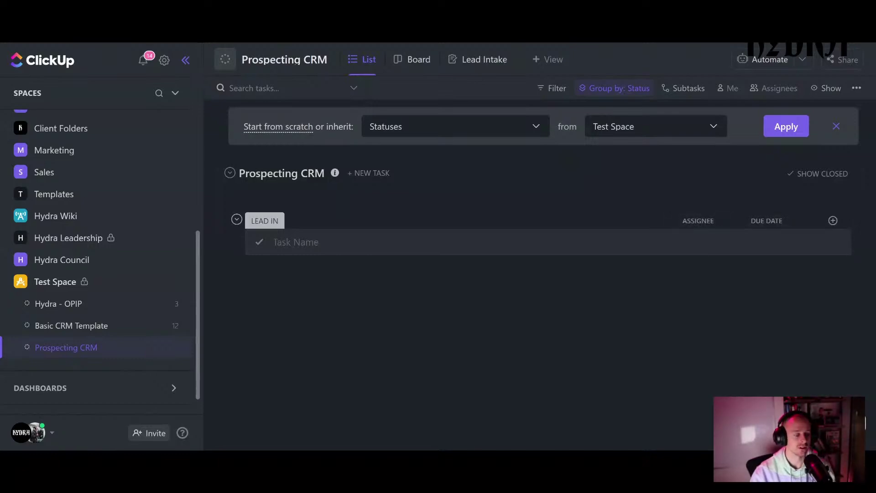
# - Add an Email field column named 'Email'
pyautogui.click(833, 222)
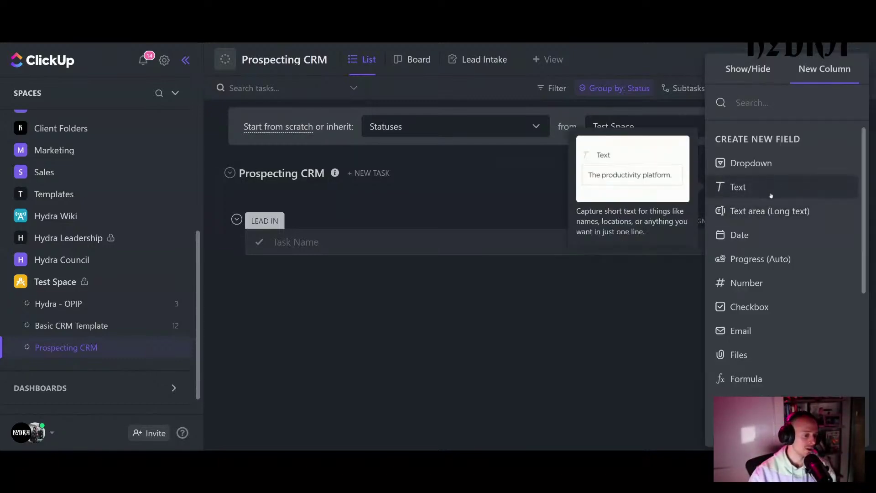
pyautogui.scroll(-1, 757, 201)
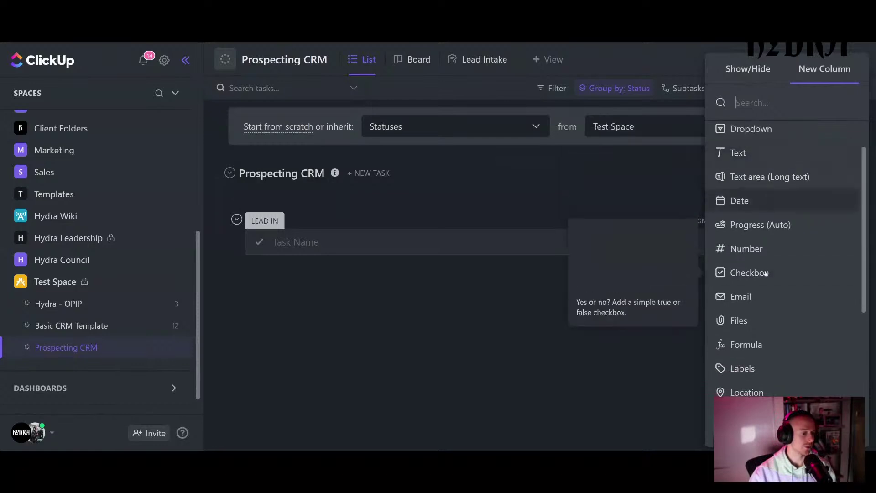
pyautogui.click(748, 302)
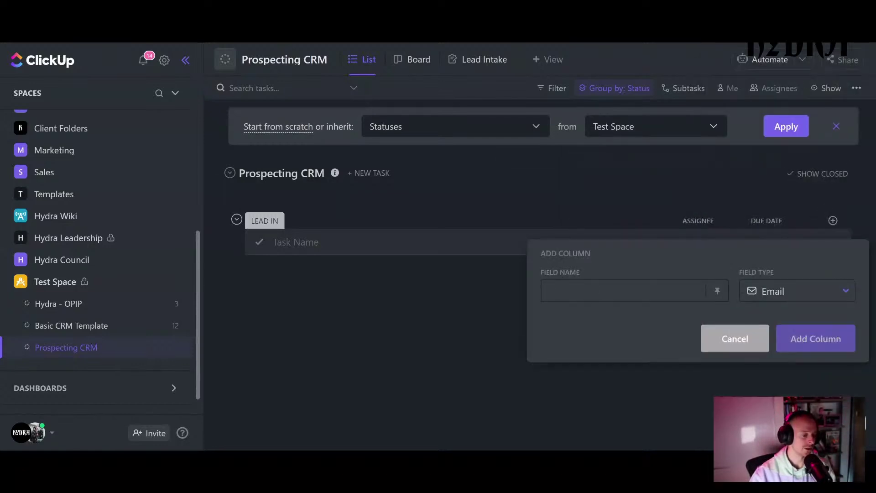
pyautogui.write('Email')
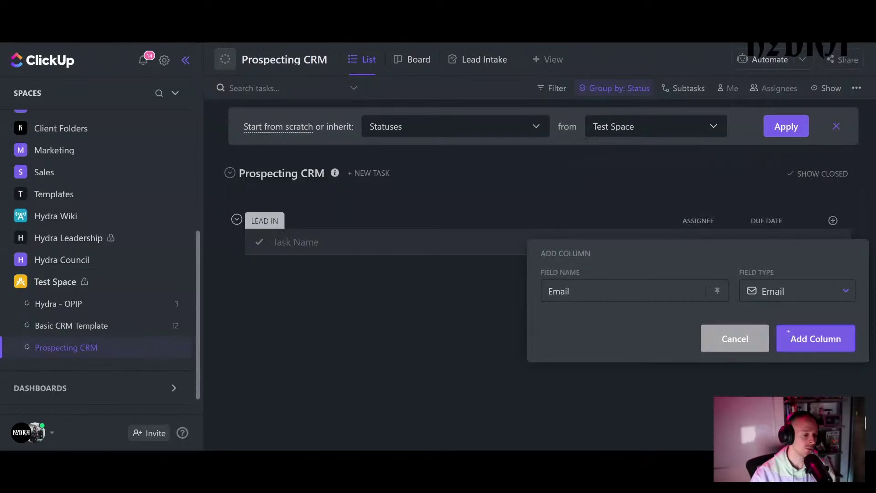
pyautogui.click(812, 338)
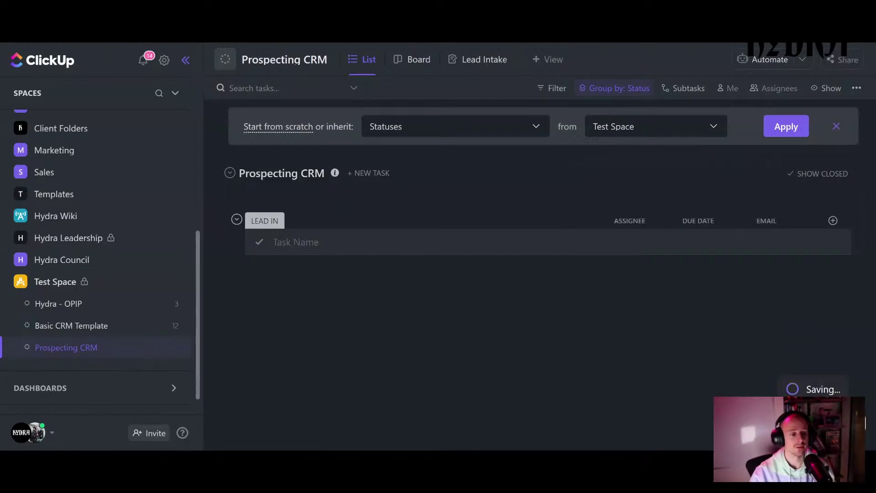
# - Add a Phone field column named 'Phone'
pyautogui.click(833, 221)
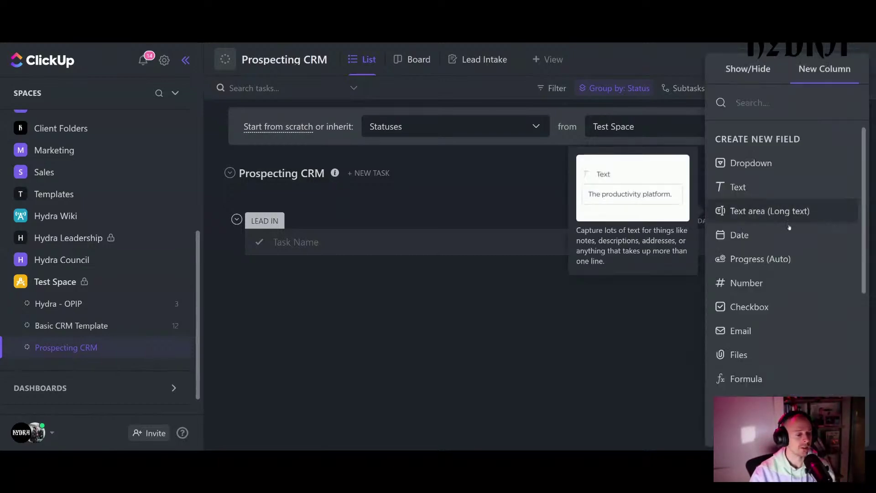
pyautogui.scroll(-3, 794, 251)
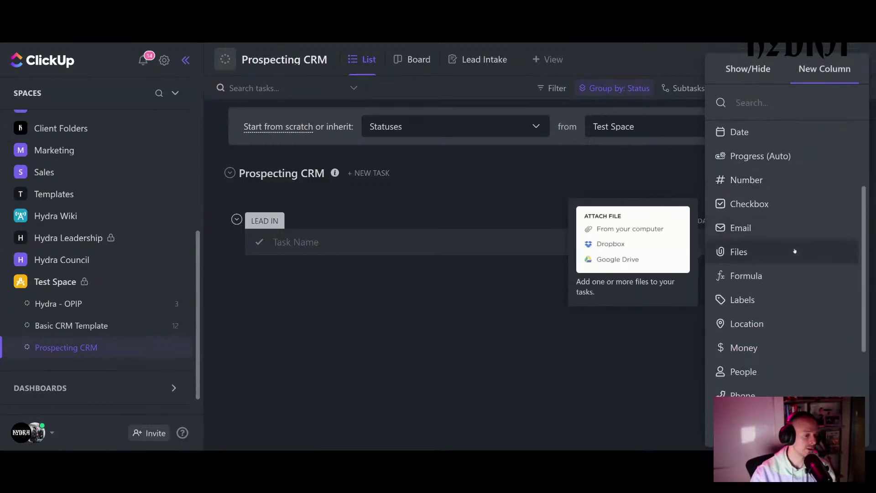
pyautogui.scroll(-3, 794, 251)
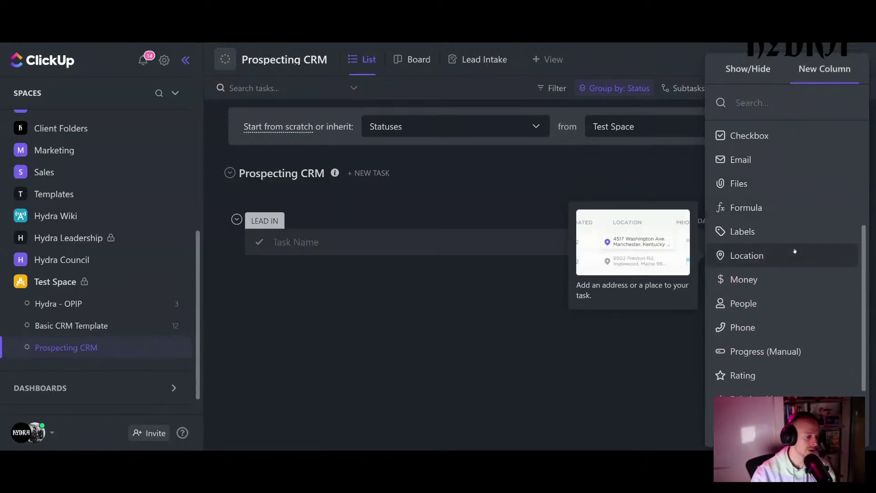
pyautogui.scroll(-2, 795, 251)
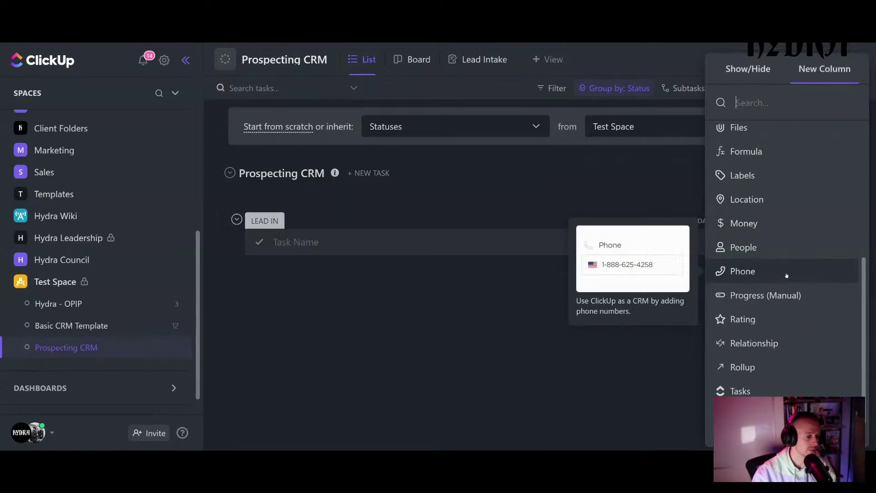
pyautogui.click(788, 271)
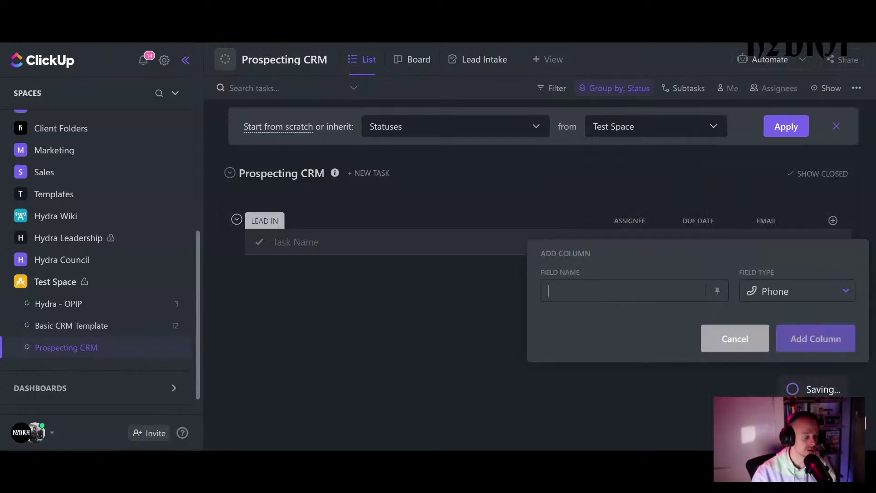
pyautogui.write('Phone')
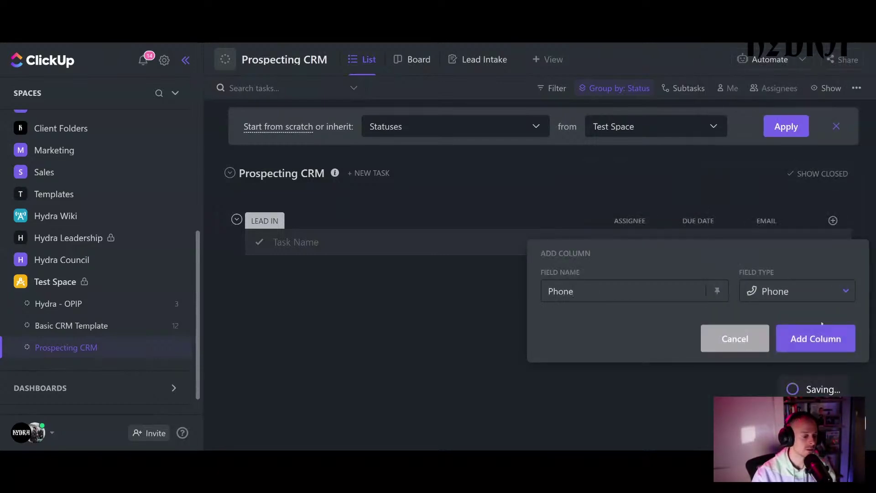
pyautogui.click(816, 340)
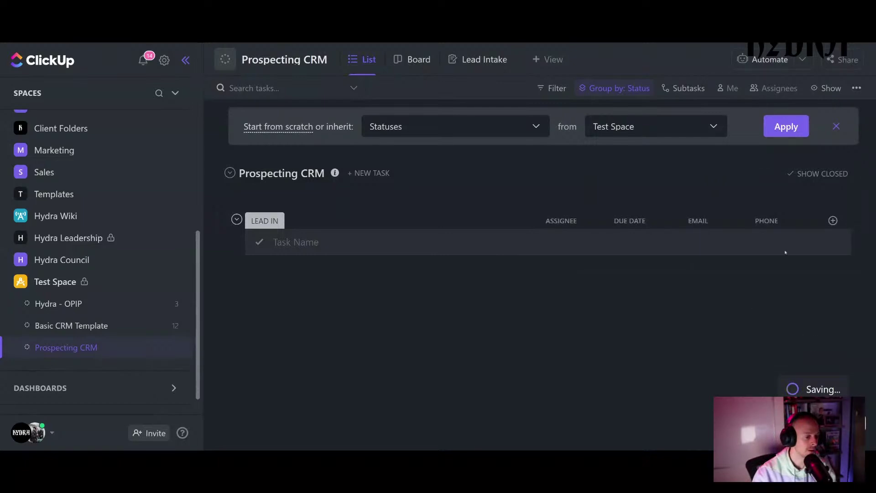
# - Start a third new column and browse the available field types
pyautogui.click(833, 220)
pyautogui.scroll(-4, 798, 273)
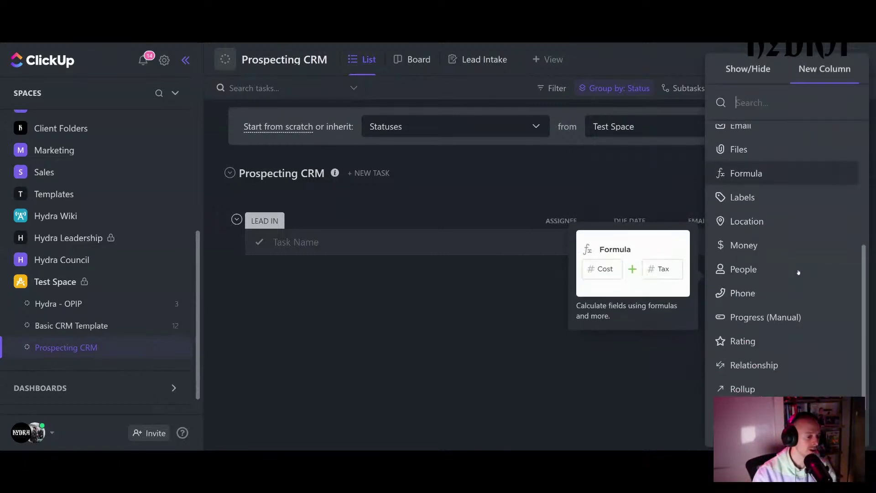
pyautogui.scroll(-1, 798, 272)
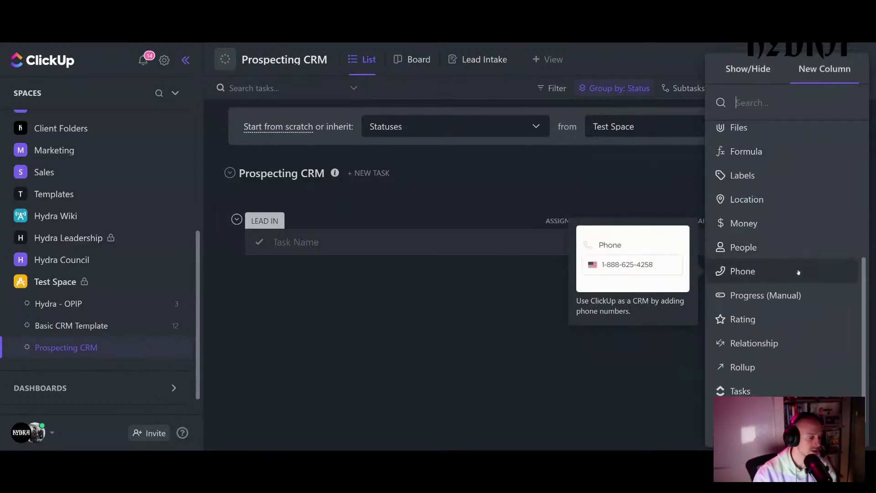
pyautogui.scroll(5, 798, 272)
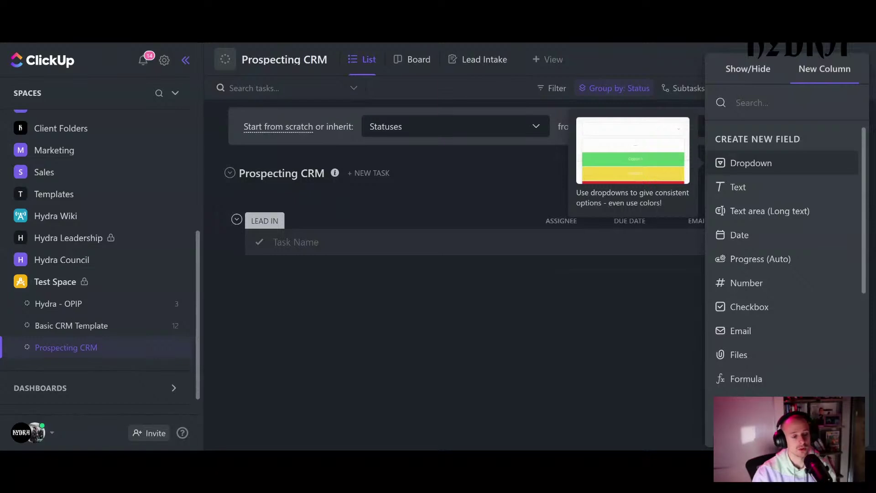
# - Create a 'Service' dropdown column with options Creative, Facebook Ads and Social Media Management
pyautogui.click(750, 163)
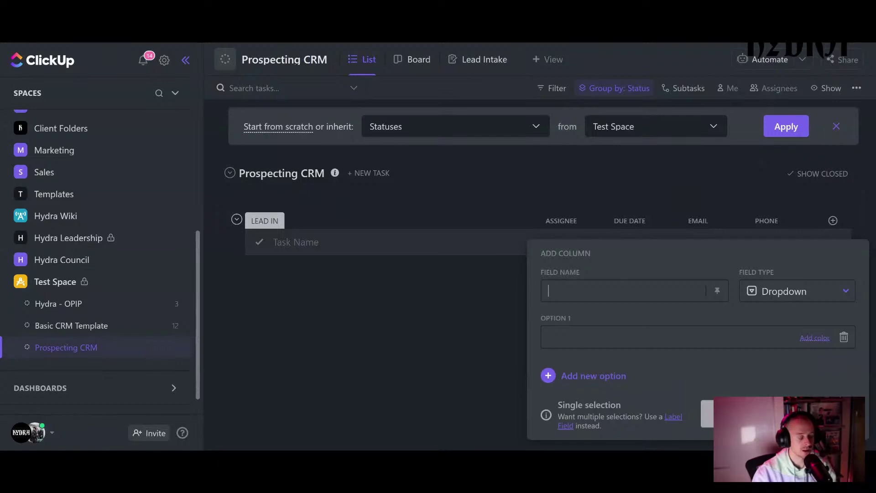
pyautogui.write('Service')
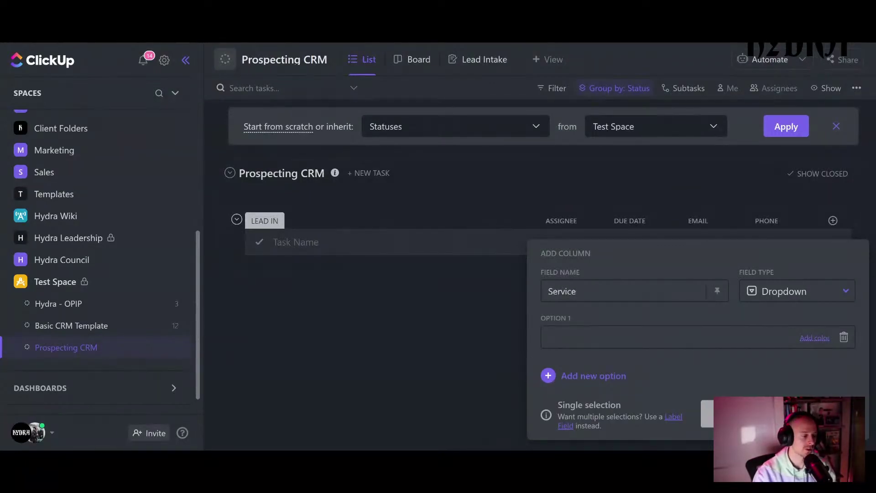
pyautogui.click(557, 337)
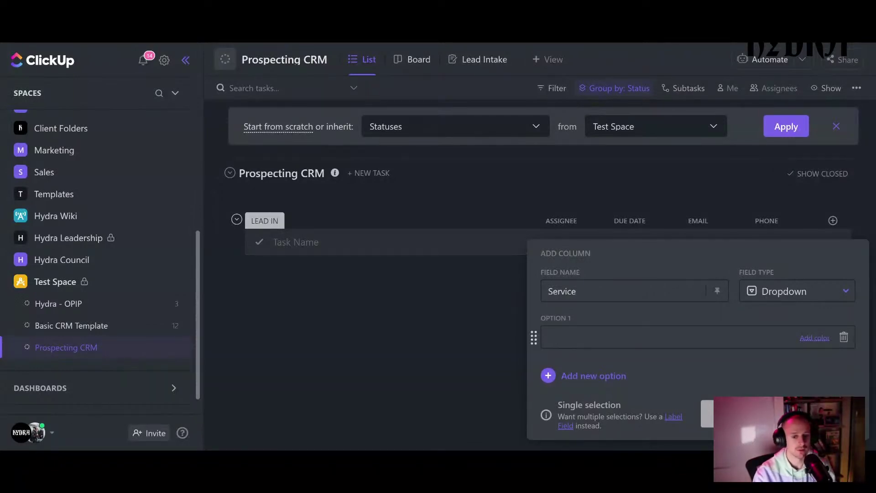
pyautogui.write('Creative')
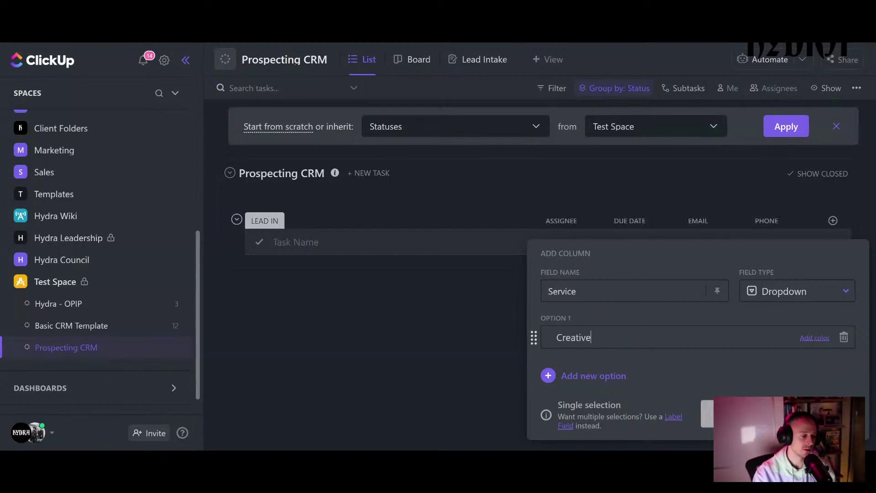
pyautogui.press('Return')
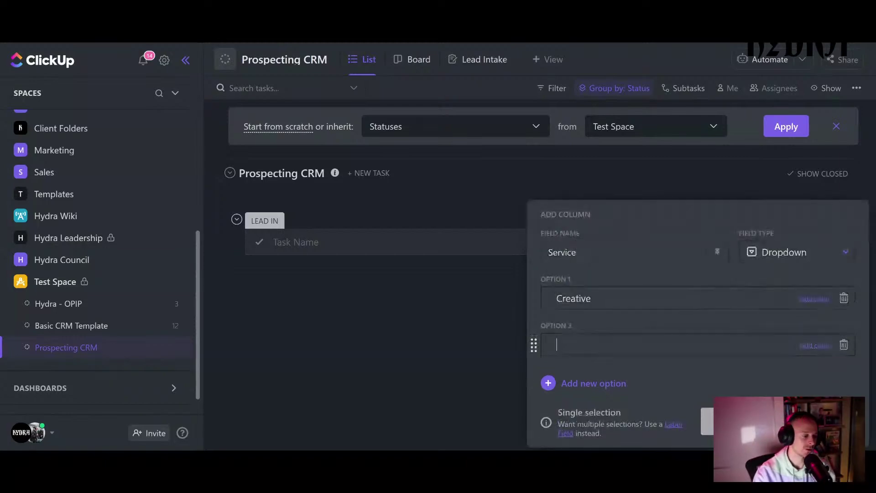
pyautogui.write('F')
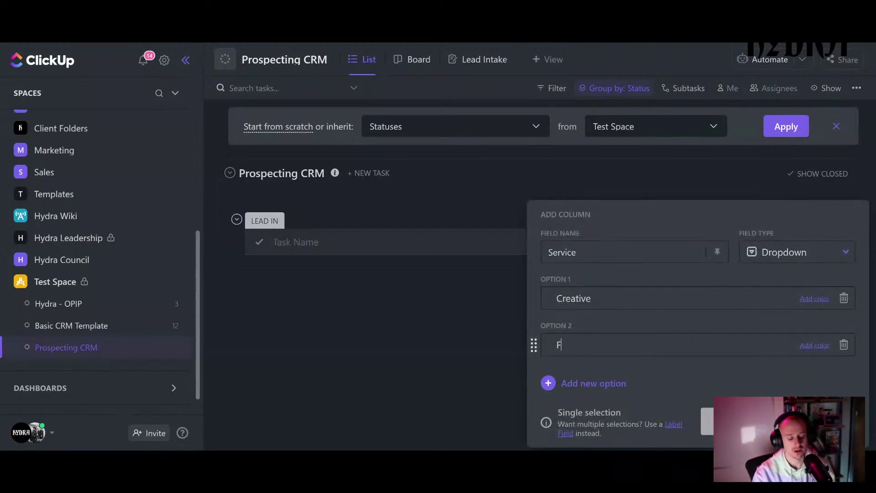
pyautogui.write('acebook Ads')
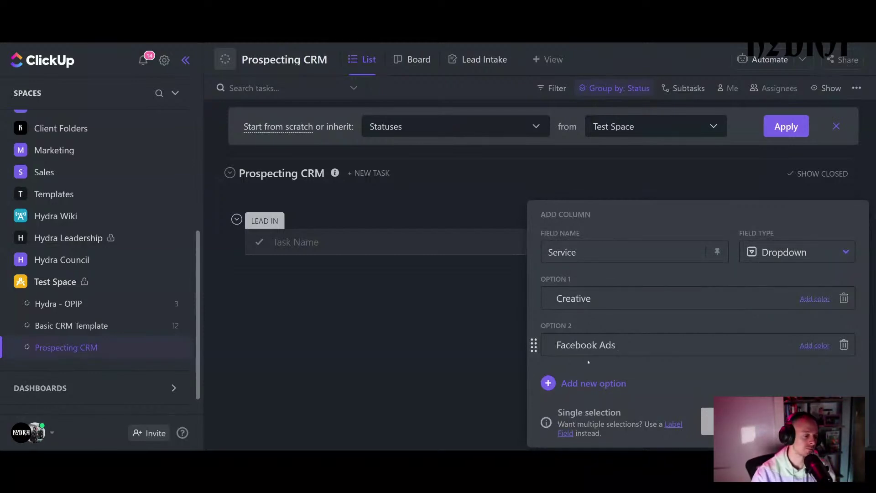
pyautogui.click(588, 383)
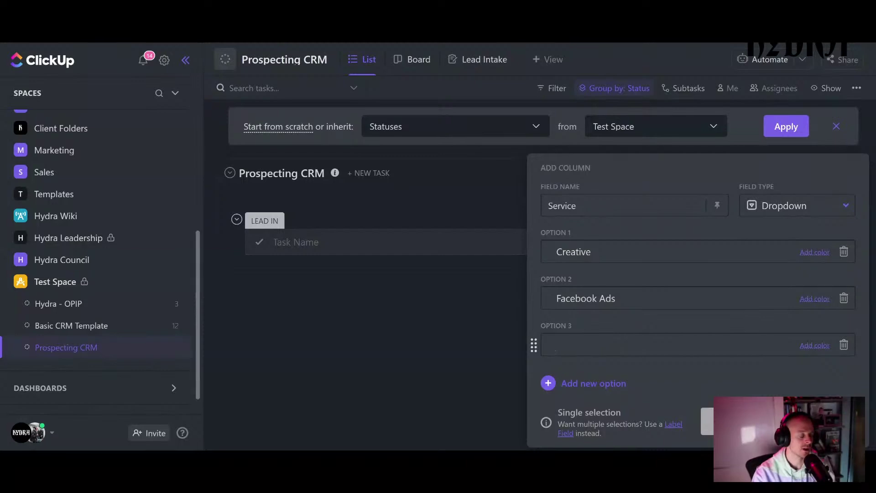
pyautogui.write('Soc')
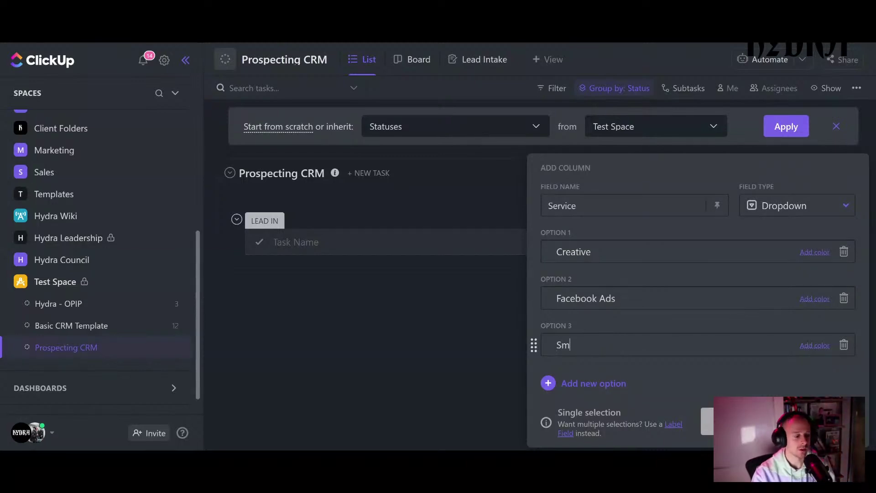
pyautogui.write('ial M')
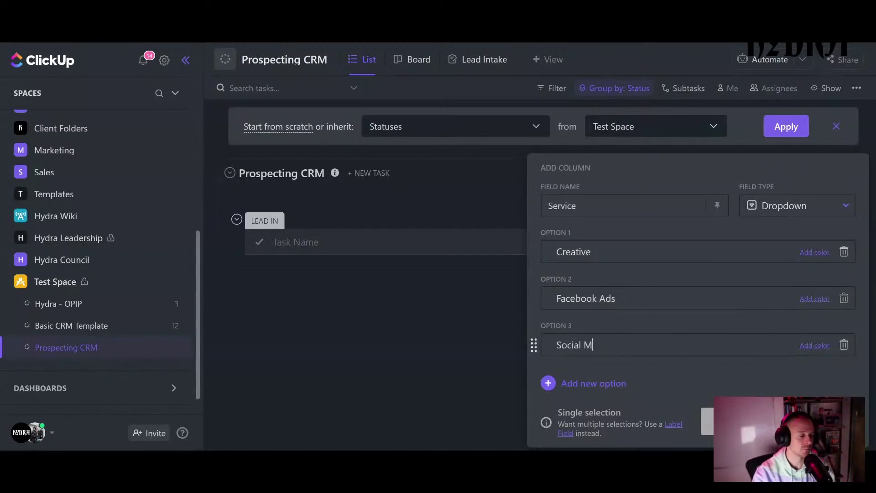
pyautogui.write('edia Management')
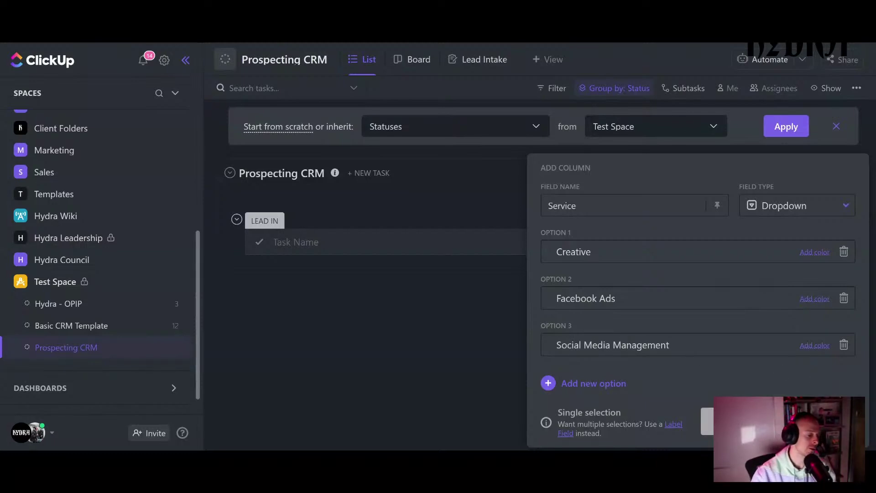
pyautogui.click(707, 421)
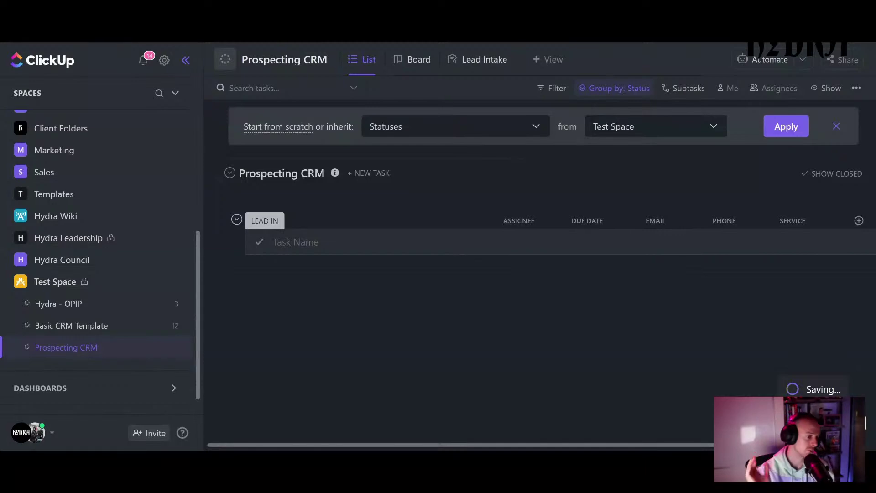
pyautogui.moveTo(543, 185)
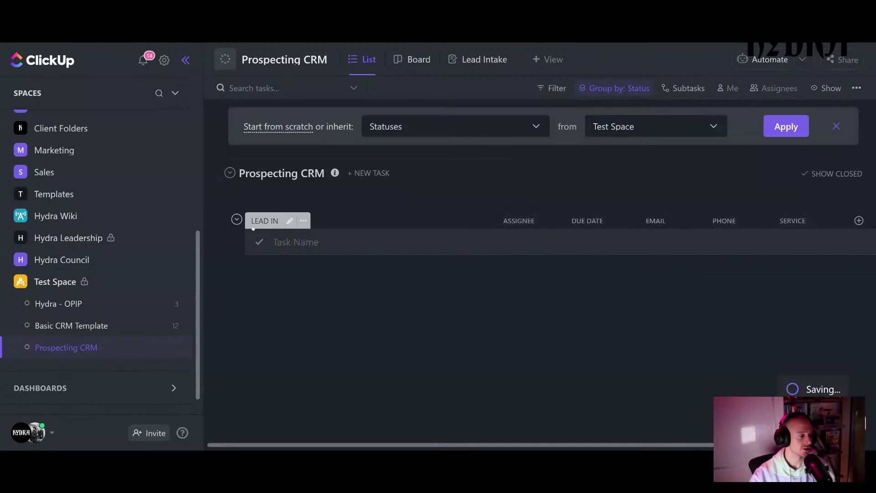
# - Place the Email, Phone and Service fields onto the Lead Intake form
pyautogui.click(484, 61)
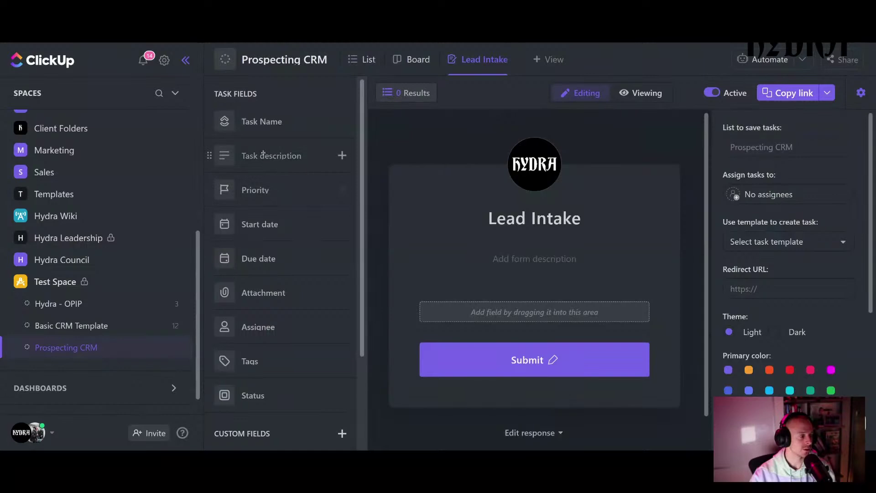
pyautogui.scroll(-3, 263, 183)
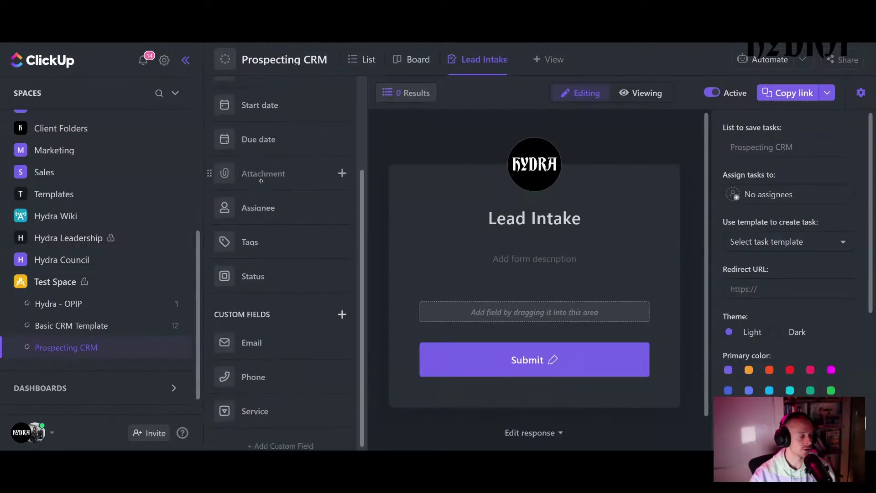
pyautogui.moveTo(261, 347); pyautogui.dragTo(500, 319)
pyautogui.moveTo(241, 378); pyautogui.dragTo(459, 406)
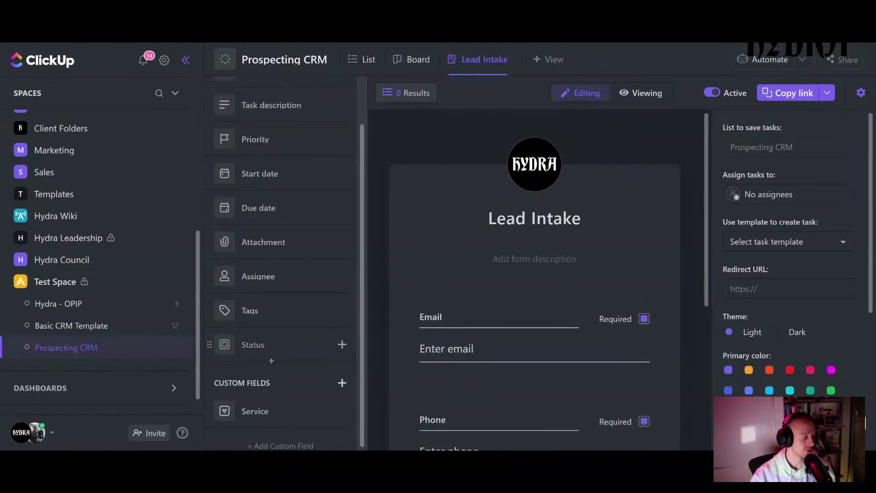
pyautogui.moveTo(254, 411); pyautogui.dragTo(459, 422)
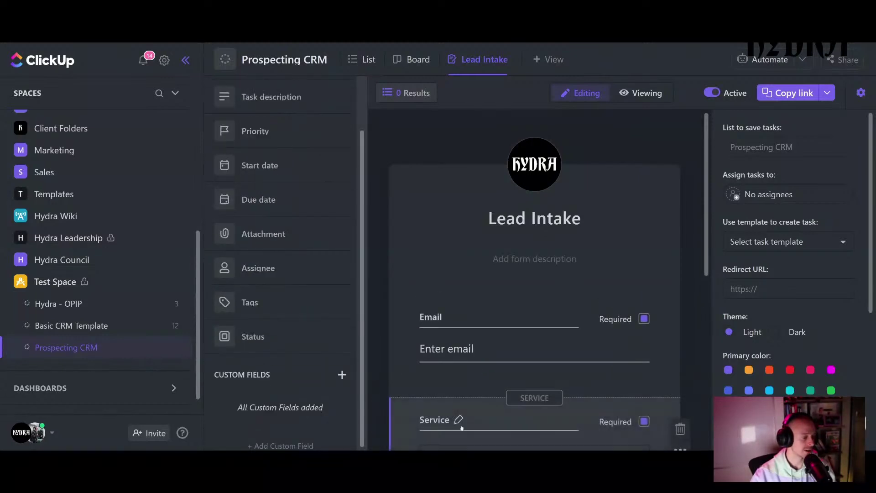
pyautogui.scroll(3, 276, 210)
# - Add the task name field above Email and label it 'Company Name'
pyautogui.moveTo(269, 130); pyautogui.dragTo(419, 315)
pyautogui.write('Companmy')
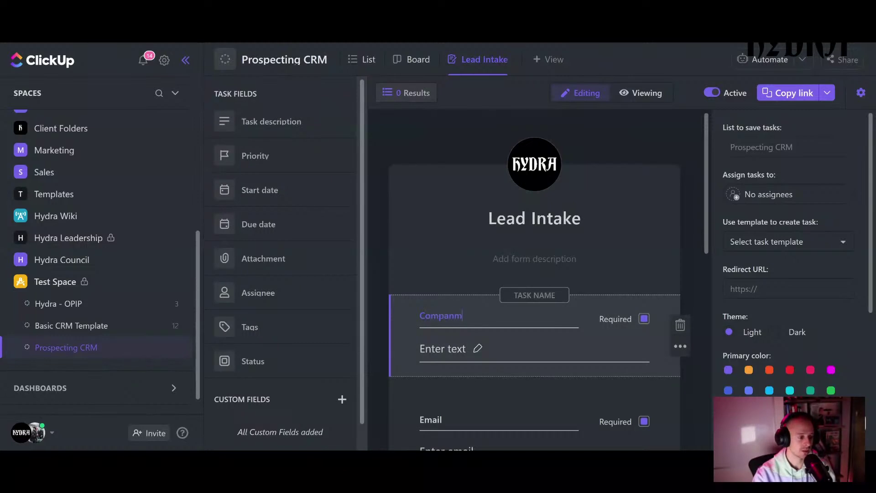
pyautogui.press('BackSpace')
pyautogui.press('BackSpace')
pyautogui.press('BackSpace')
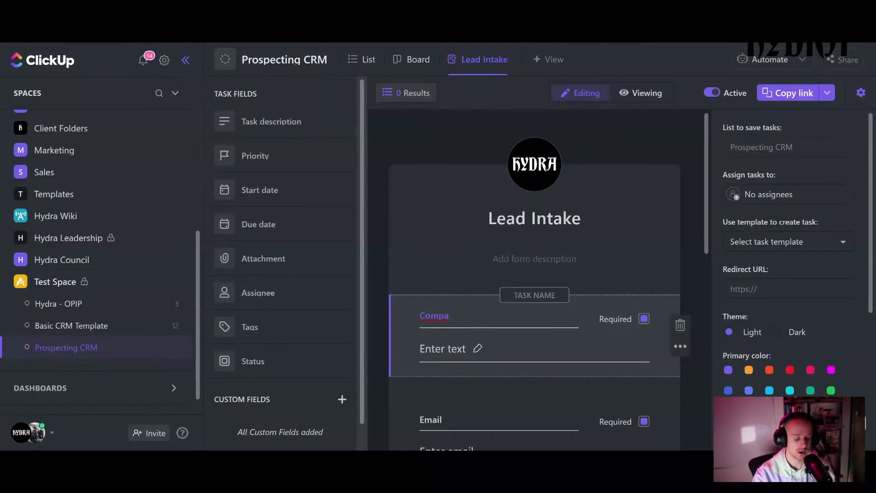
pyautogui.write('ny Name')
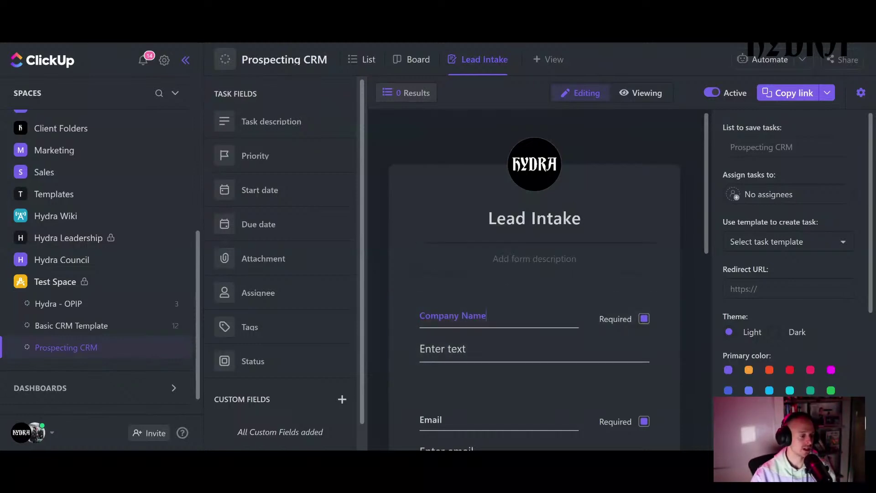
pyautogui.click(474, 261)
pyautogui.scroll(-1, 474, 273)
pyautogui.click(378, 260)
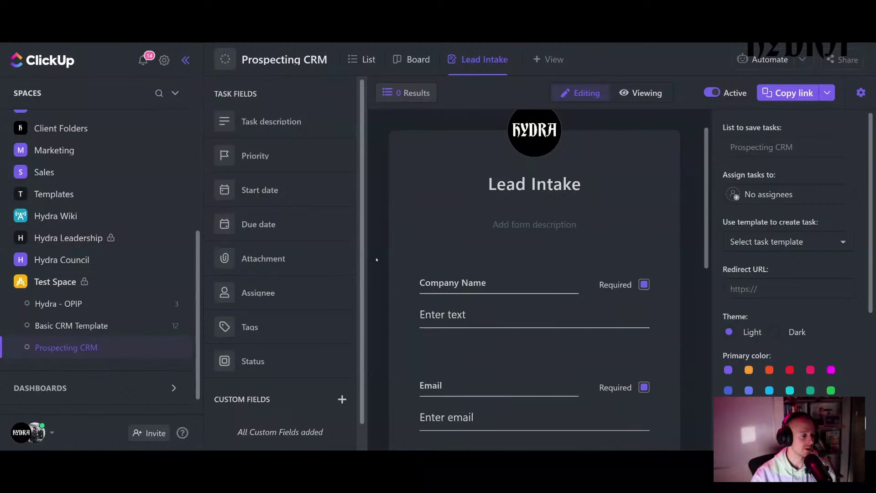
pyautogui.scroll(-3, 467, 319)
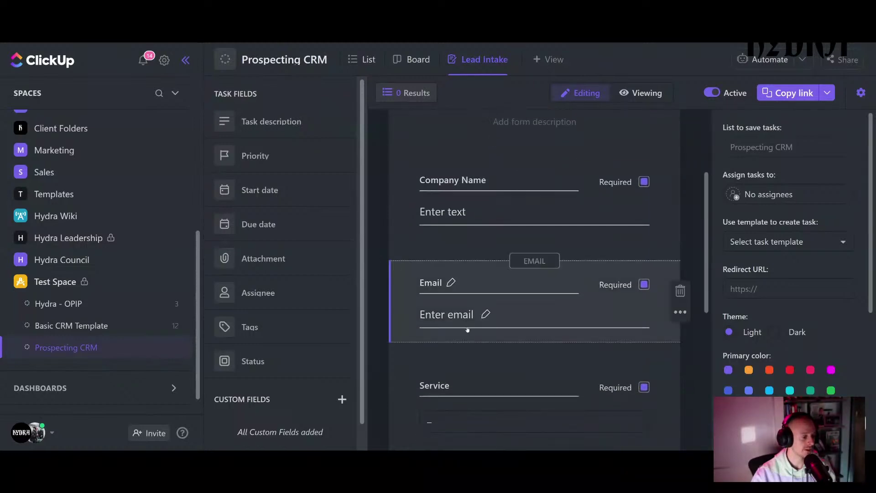
pyautogui.scroll(-2, 467, 316)
pyautogui.scroll(-2, 467, 317)
pyautogui.scroll(-2, 457, 356)
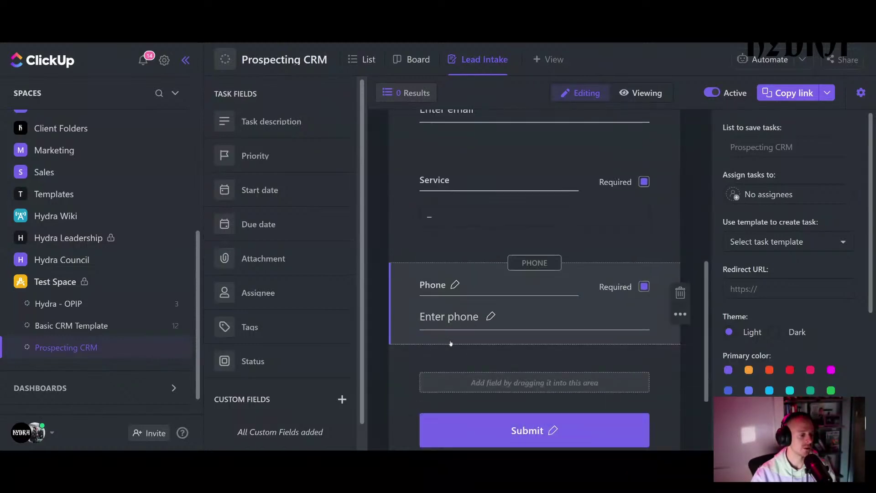
pyautogui.scroll(4, 451, 342)
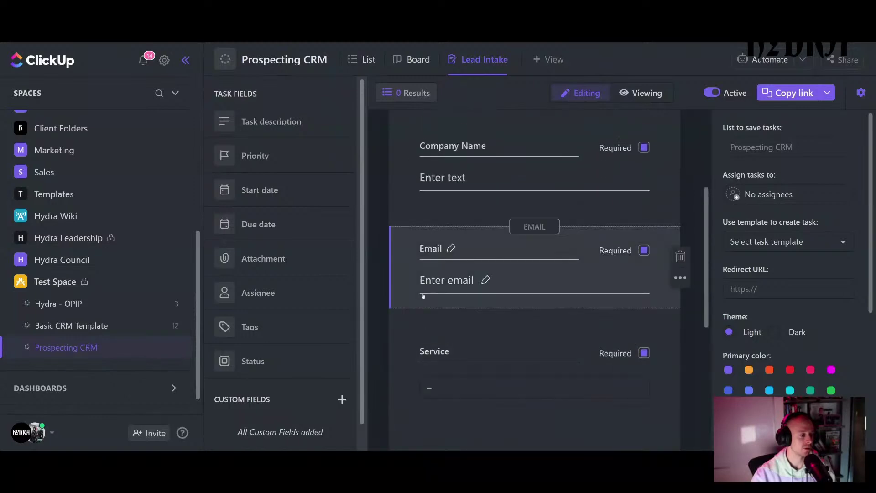
# - Add a 'Full Name' text column, move it before Email, then return to Lead Intake
pyautogui.click(364, 59)
pyautogui.click(858, 221)
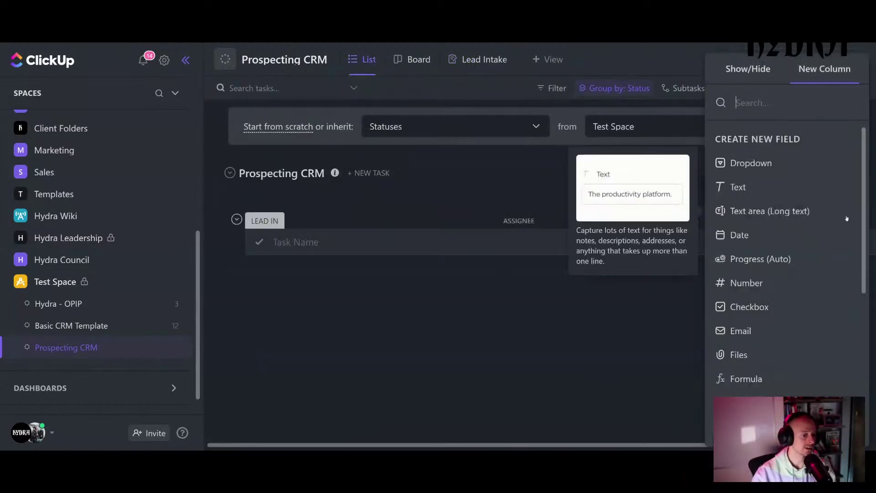
pyautogui.click(753, 187)
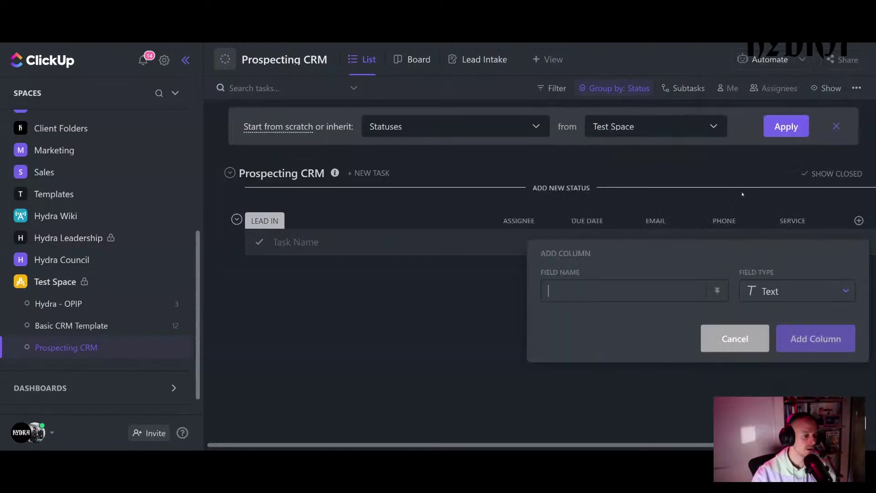
pyautogui.write('Full')
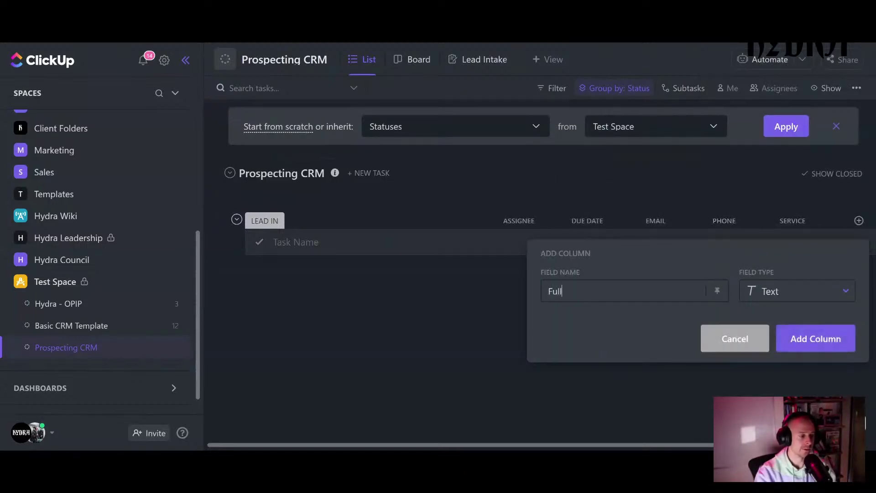
pyautogui.write(' Name')
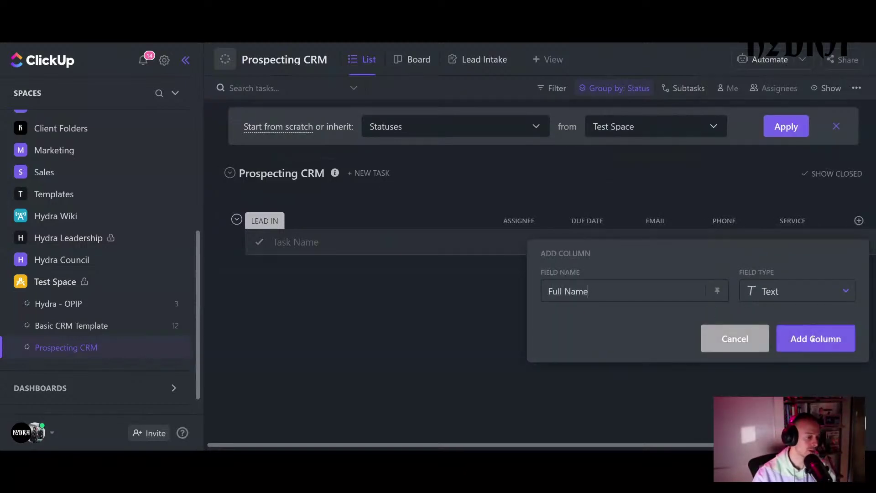
pyautogui.click(813, 340)
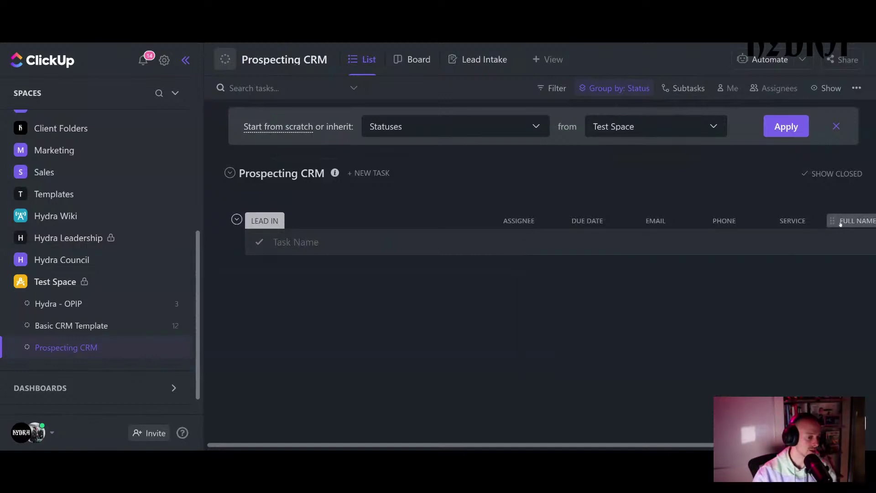
pyautogui.moveTo(840, 224); pyautogui.dragTo(667, 223)
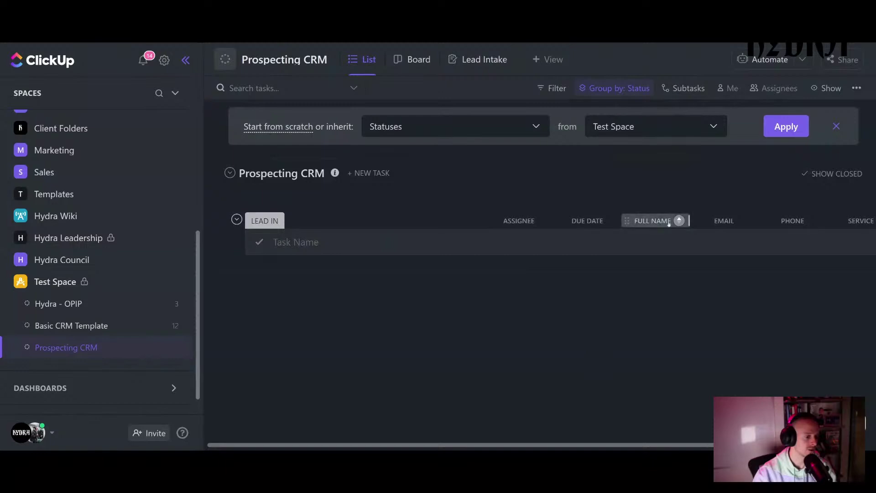
pyautogui.click(458, 61)
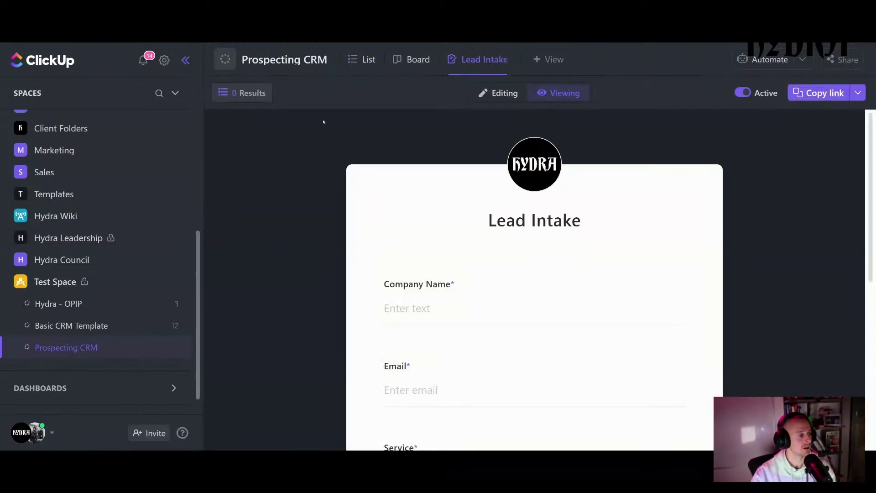
# - Place Full Name at the top of the Lead Intake form and preview it as respondents see it
pyautogui.scroll(-1, 261, 411)
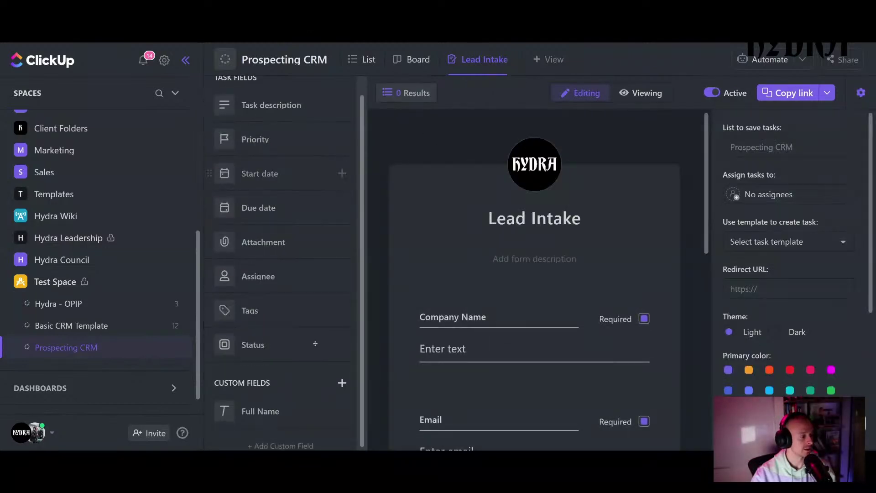
pyautogui.moveTo(261, 412); pyautogui.dragTo(440, 315)
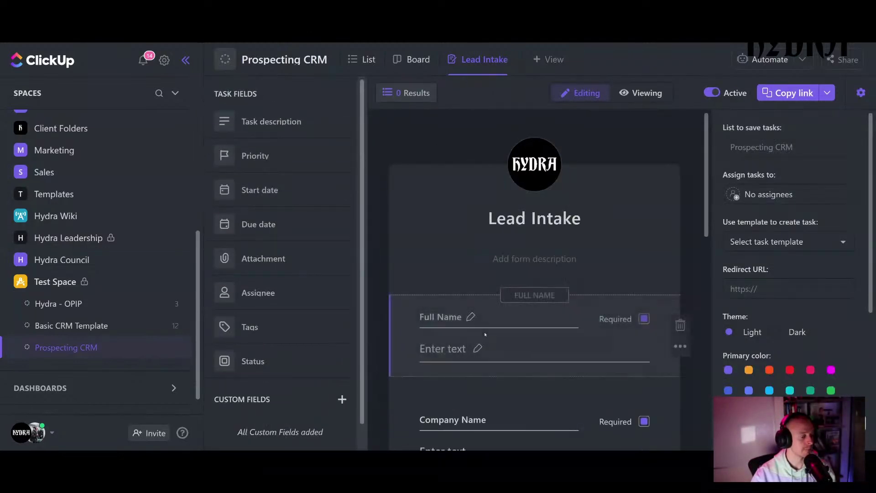
pyautogui.scroll(-1, 438, 274)
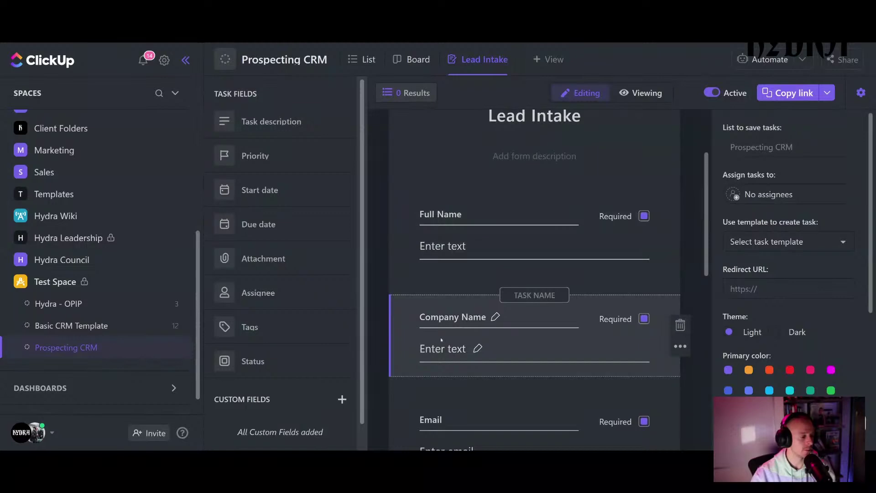
pyautogui.scroll(-5, 441, 339)
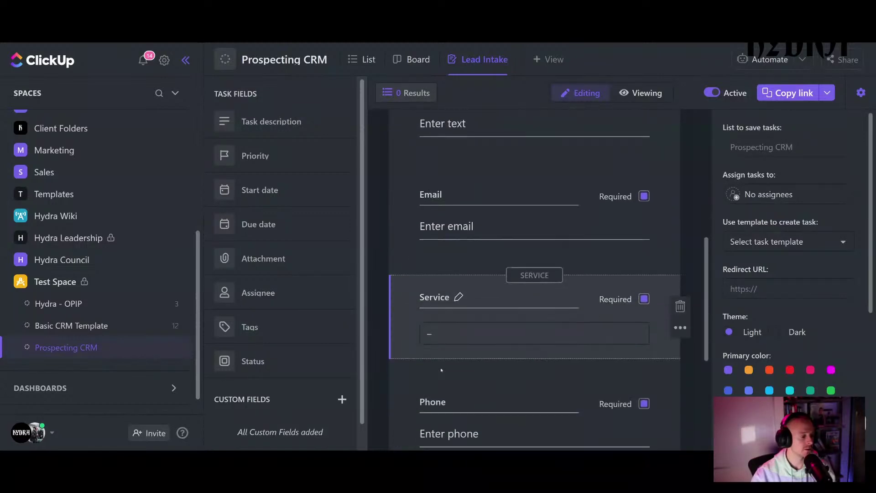
pyautogui.scroll(-2, 442, 370)
pyautogui.scroll(5, 441, 369)
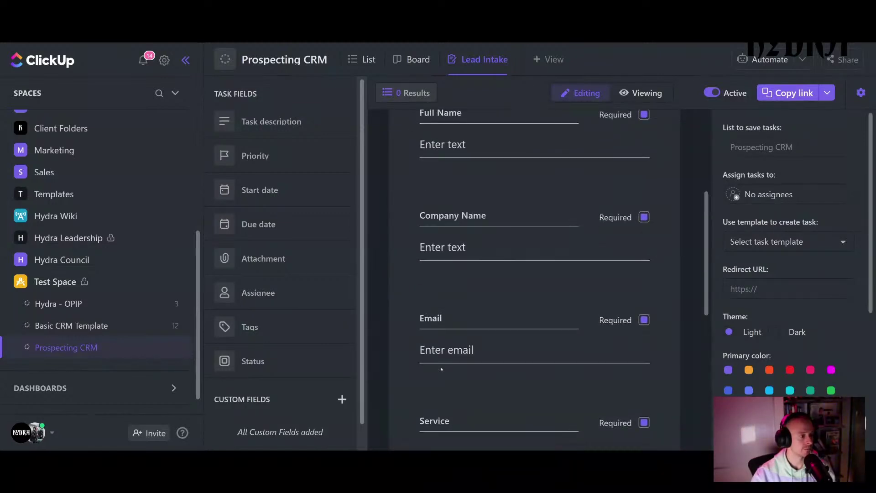
pyautogui.scroll(5, 442, 369)
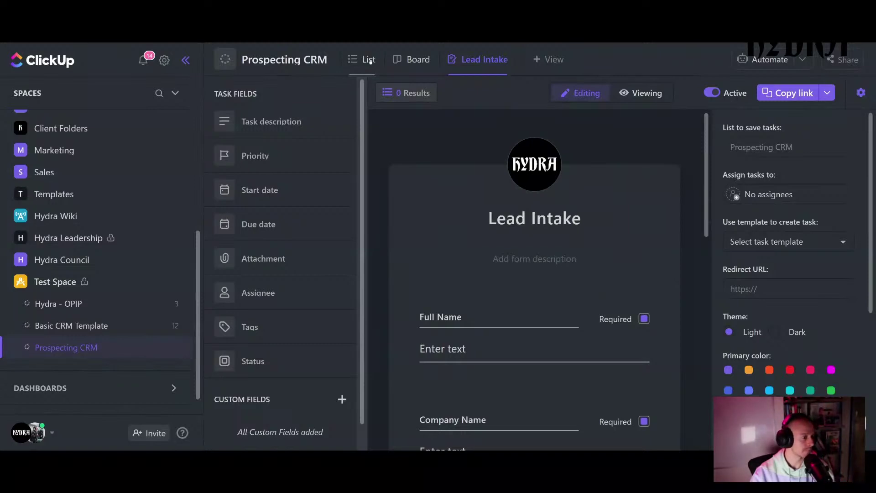
pyautogui.click(648, 94)
pyautogui.scroll(-1, 599, 150)
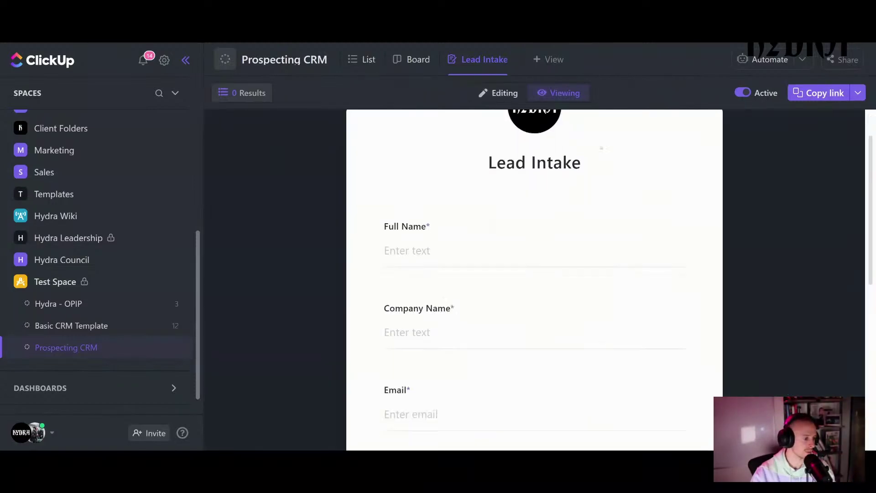
pyautogui.scroll(-5, 601, 149)
pyautogui.scroll(6, 607, 146)
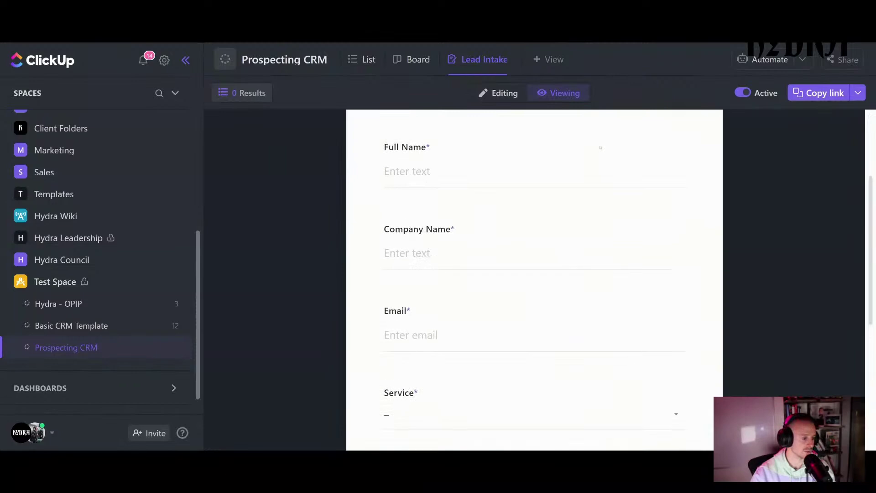
pyautogui.click(495, 97)
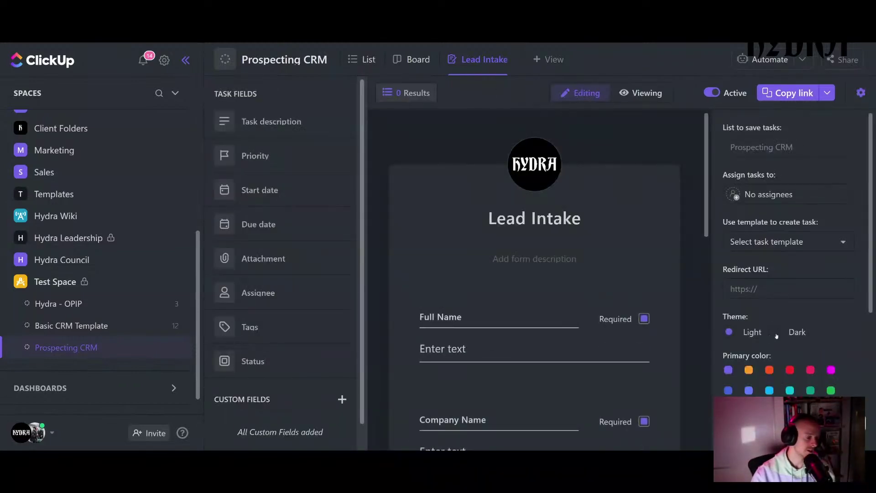
pyautogui.click(775, 333)
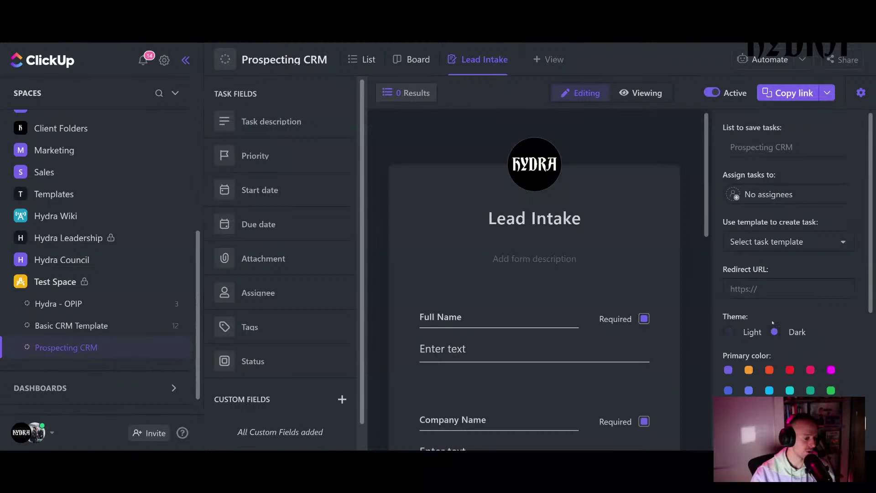
pyautogui.click(728, 370)
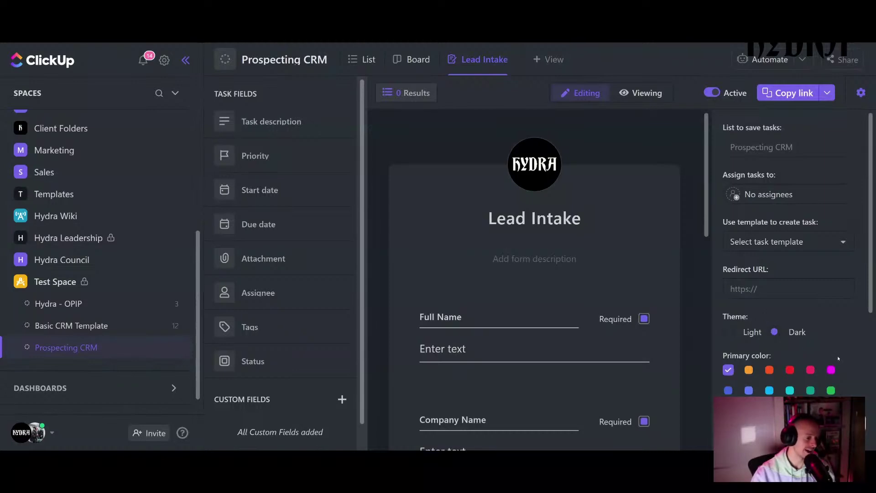
pyautogui.scroll(-4, 730, 312)
pyautogui.scroll(4, 739, 312)
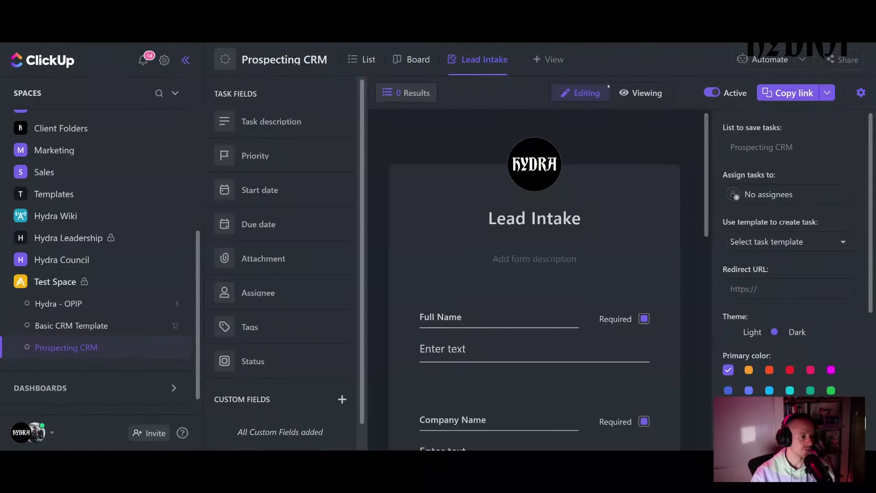
pyautogui.click(641, 93)
pyautogui.scroll(-8, 595, 244)
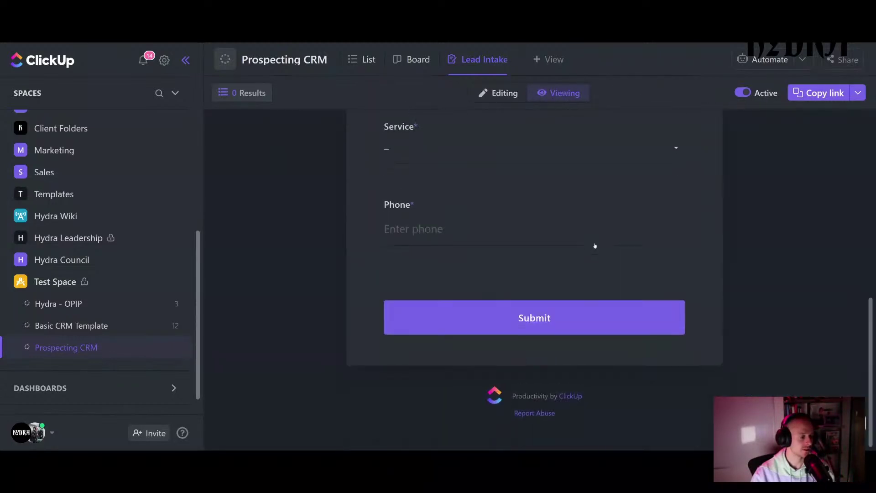
pyautogui.scroll(4, 594, 244)
pyautogui.scroll(-4, 593, 274)
pyautogui.scroll(3, 577, 376)
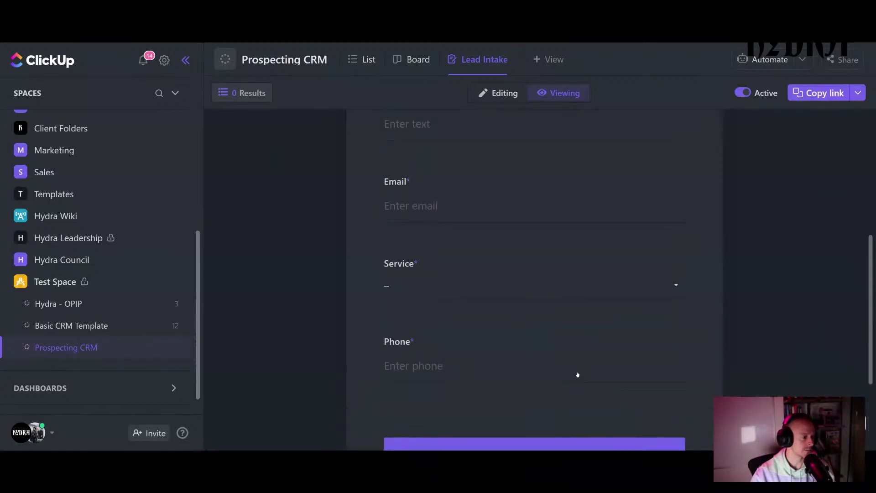
pyautogui.scroll(-3, 577, 376)
pyautogui.scroll(8, 589, 335)
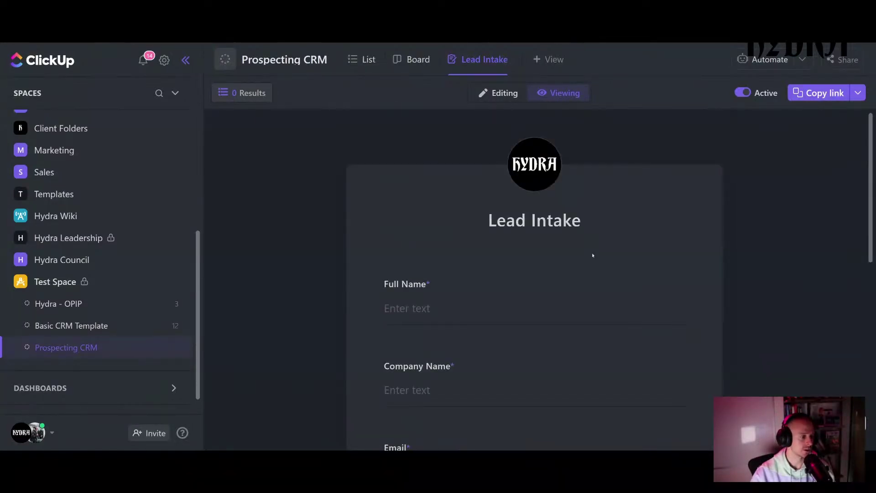
pyautogui.click(498, 92)
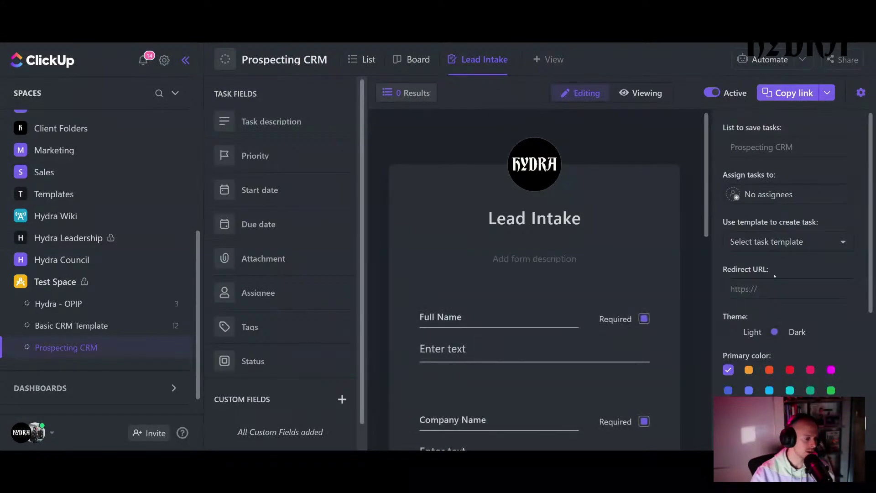
pyautogui.scroll(-1, 775, 275)
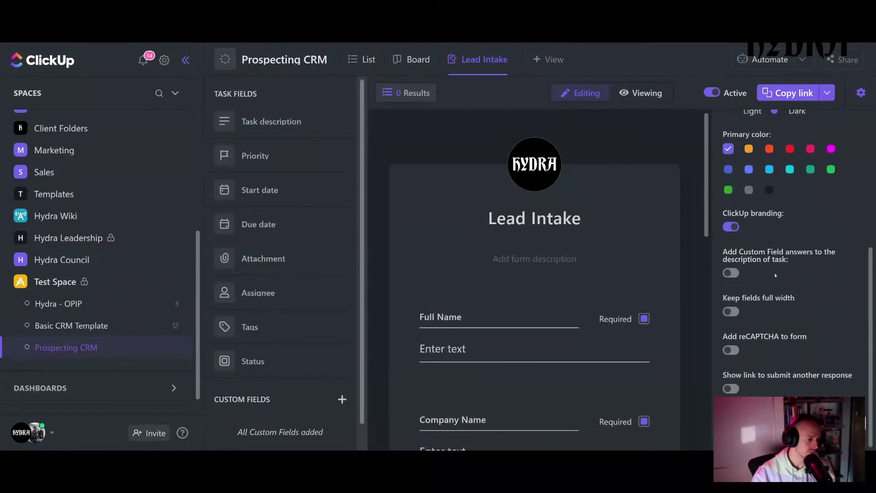
pyautogui.scroll(5, 775, 275)
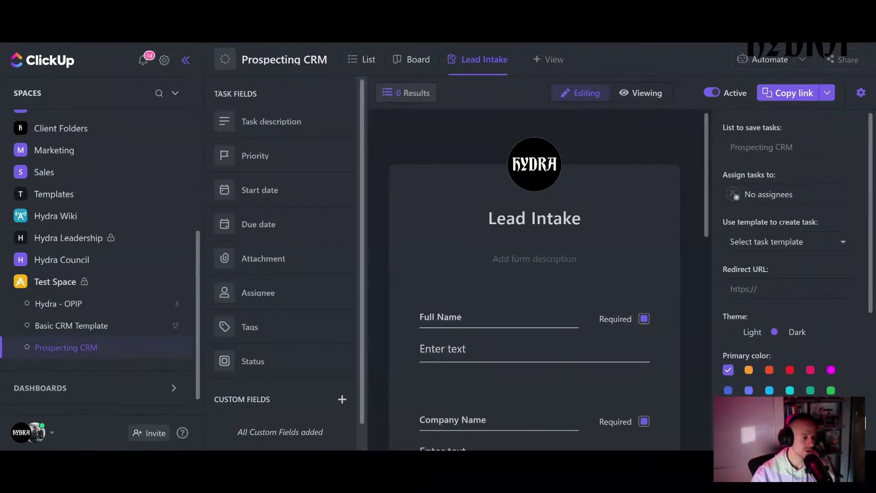
pyautogui.click(631, 94)
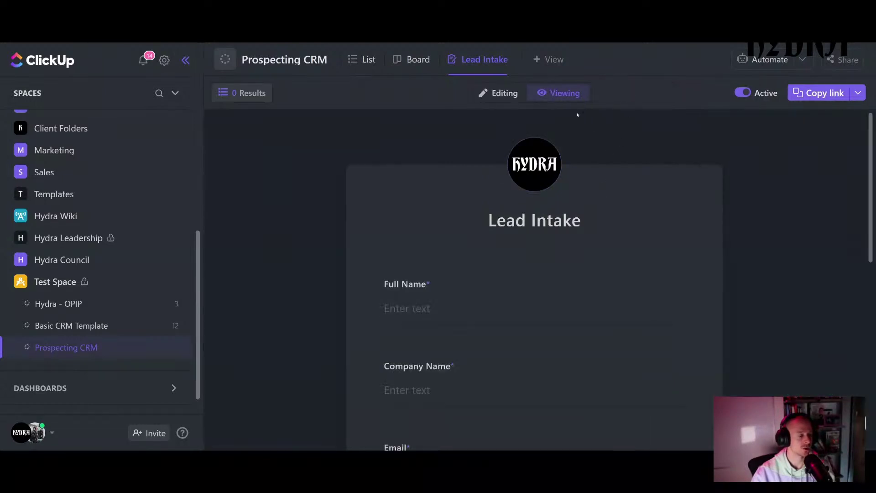
pyautogui.click(360, 58)
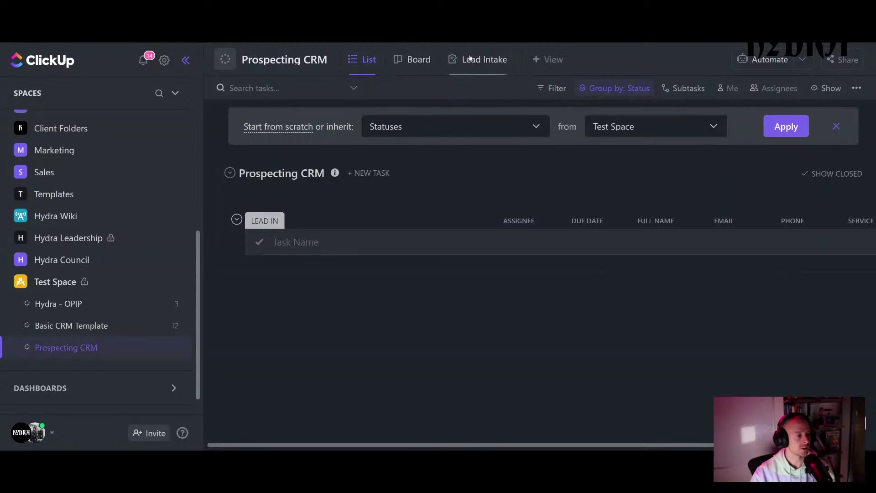
pyautogui.click(469, 59)
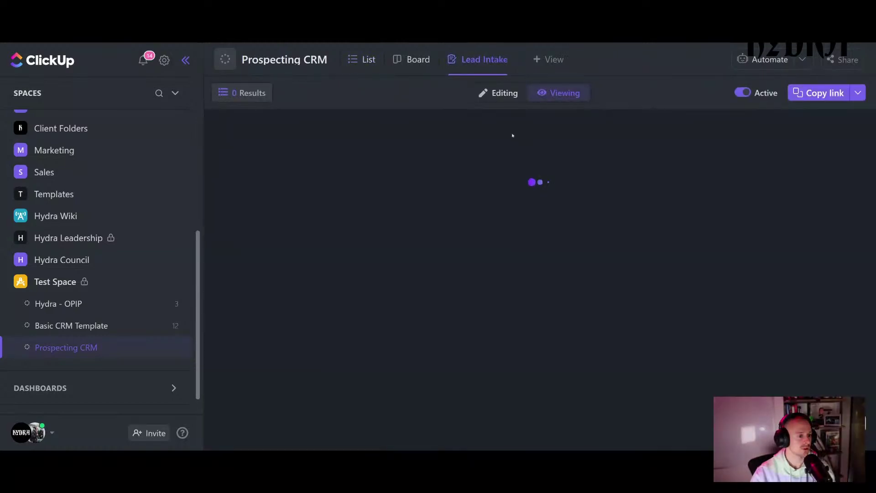
# - Enter the test lead's full name, company 'Hydra' and e-mail address
pyautogui.scroll(-2, 511, 221)
pyautogui.click(511, 241)
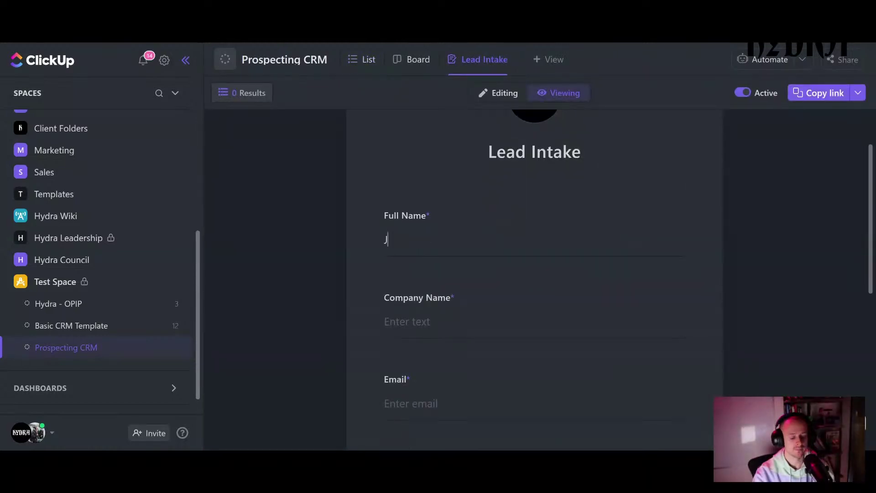
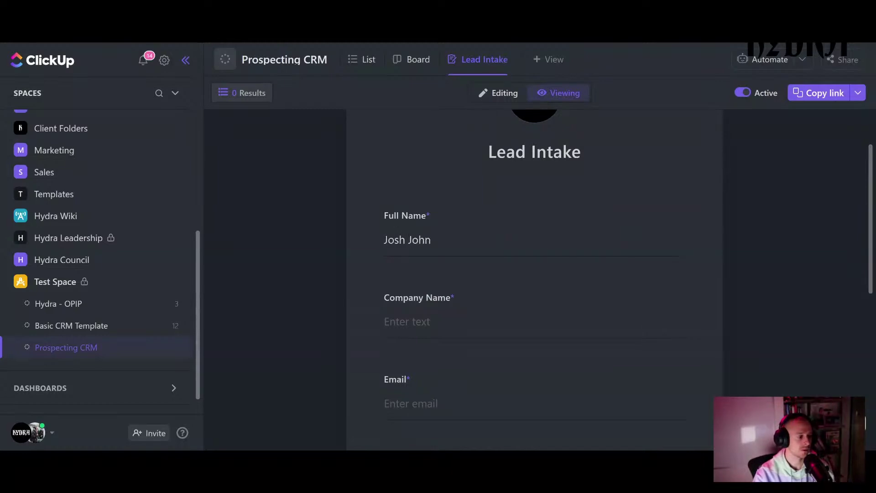
pyautogui.click(513, 329)
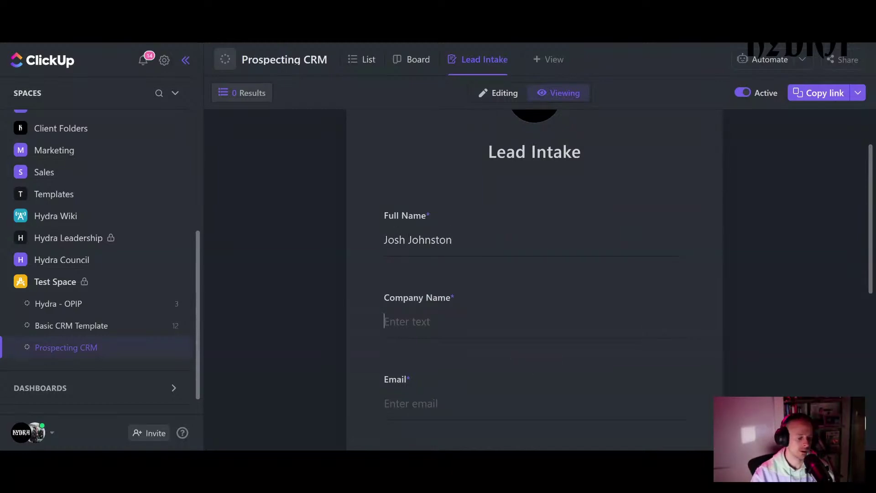
pyautogui.write('Hydra')
pyautogui.press('Tab')
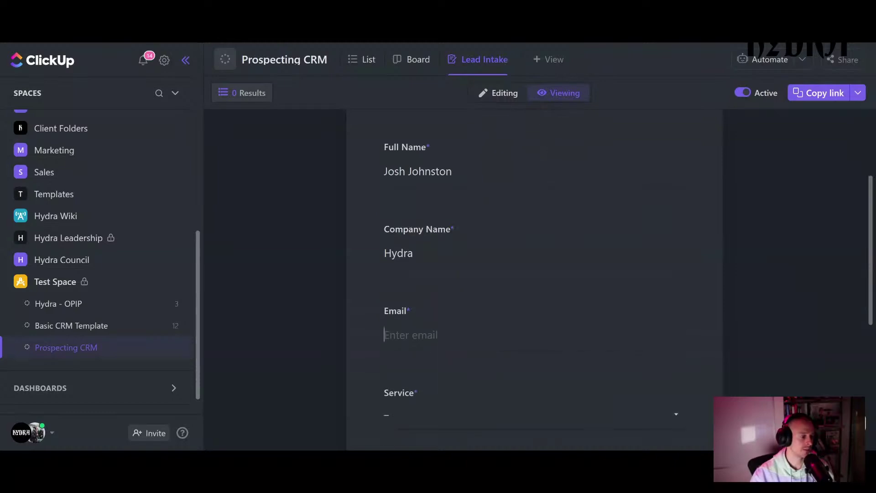
pyautogui.write('josh@')
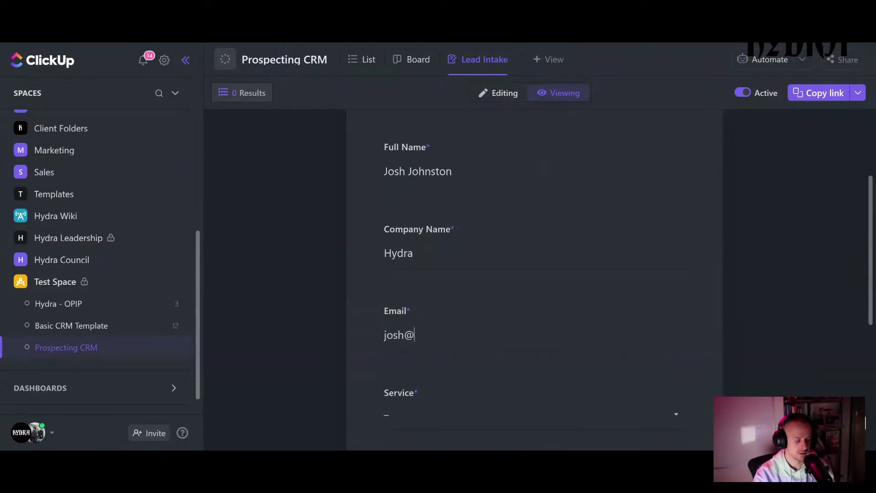
pyautogui.write('test.com')
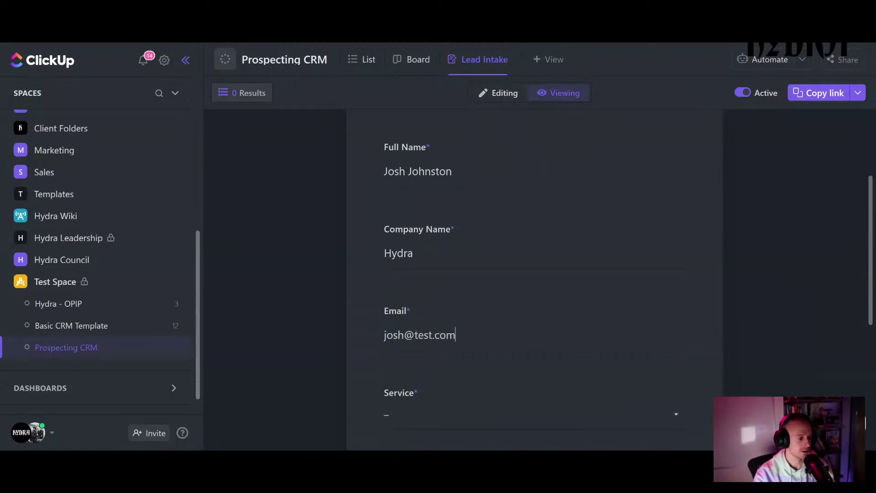
# - Set the Service field to Creative after briefly switching it to Facebook Ads
pyautogui.scroll(-1, 431, 345)
pyautogui.scroll(-2, 426, 346)
pyautogui.click(430, 349)
pyautogui.scroll(-4, 440, 339)
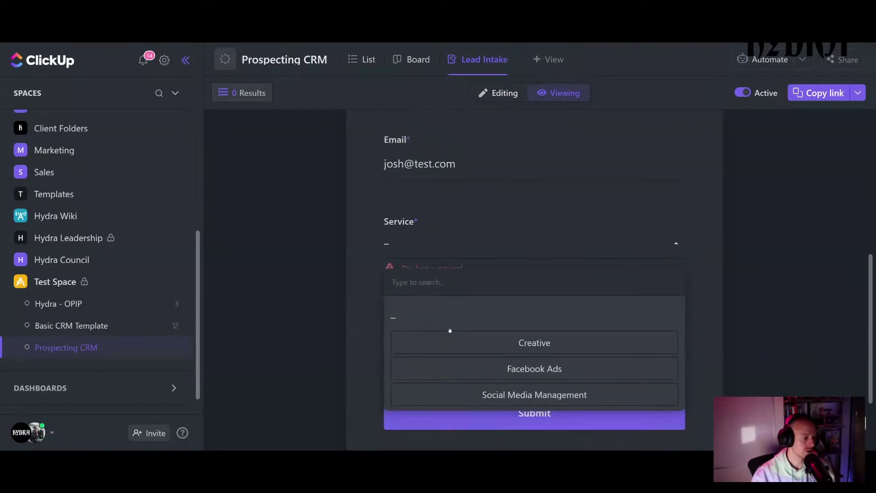
pyautogui.click(482, 346)
pyautogui.click(487, 251)
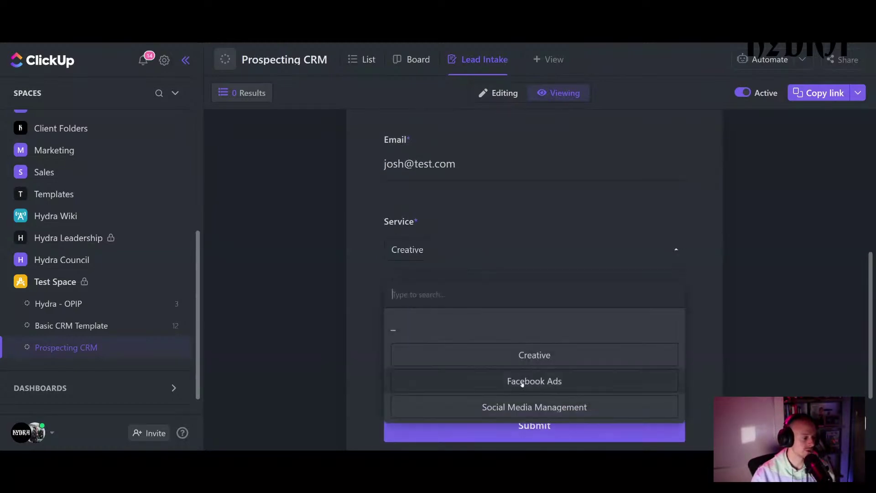
pyautogui.click(456, 378)
pyautogui.click(497, 248)
pyautogui.click(516, 355)
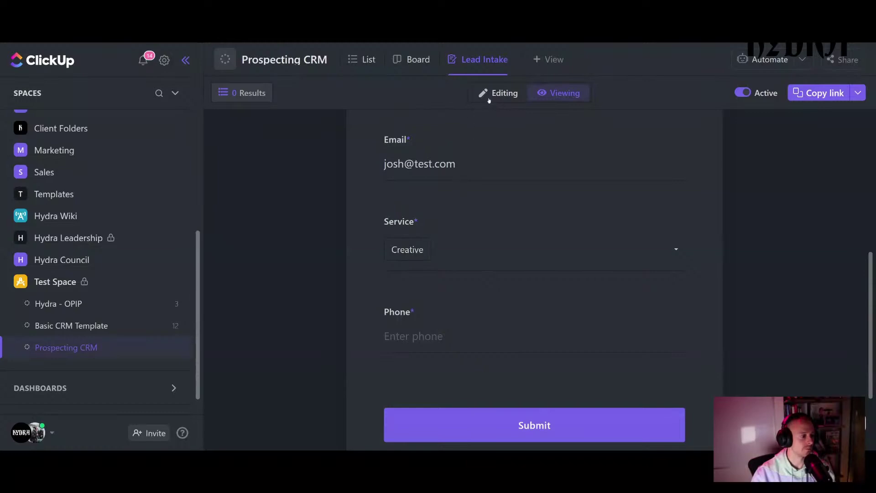
pyautogui.click(363, 66)
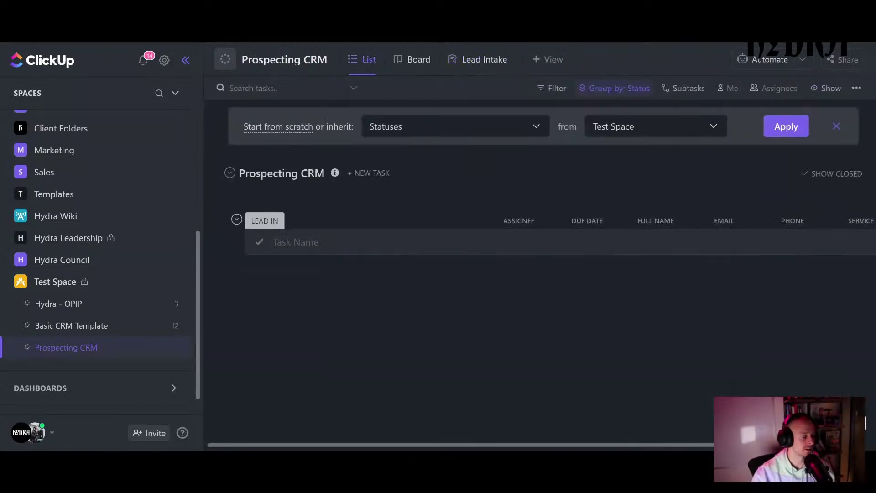
pyautogui.hscroll(3, 763, 409)
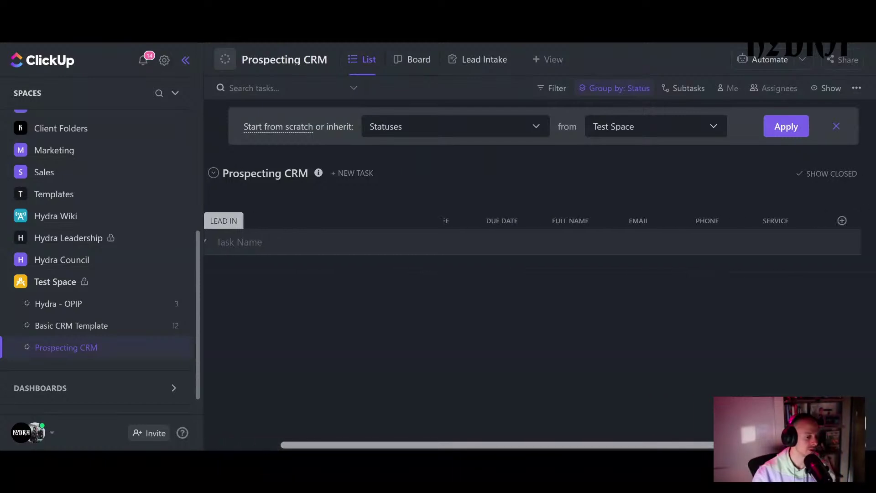
pyautogui.click(843, 220)
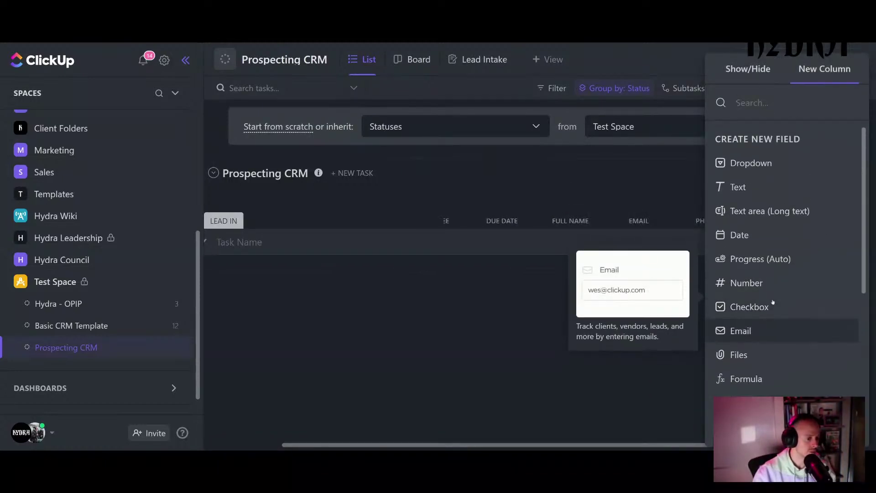
pyautogui.scroll(-1, 771, 298)
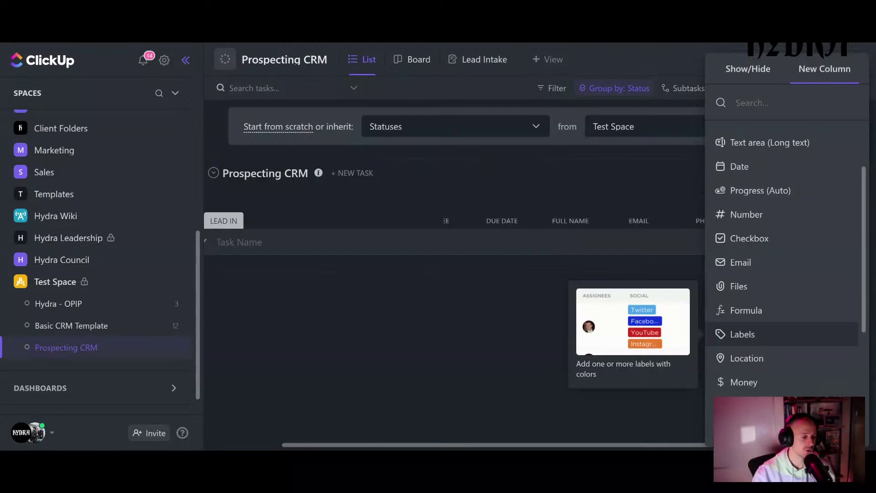
pyautogui.scroll(2, 756, 247)
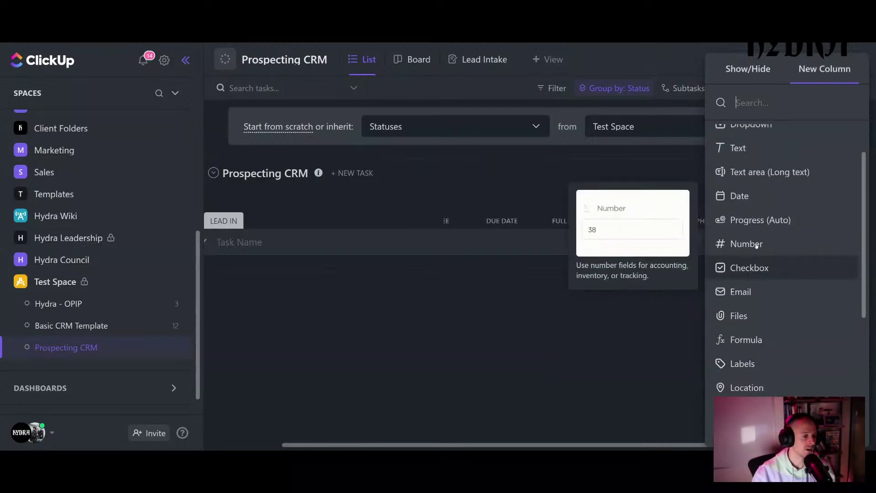
pyautogui.click(502, 328)
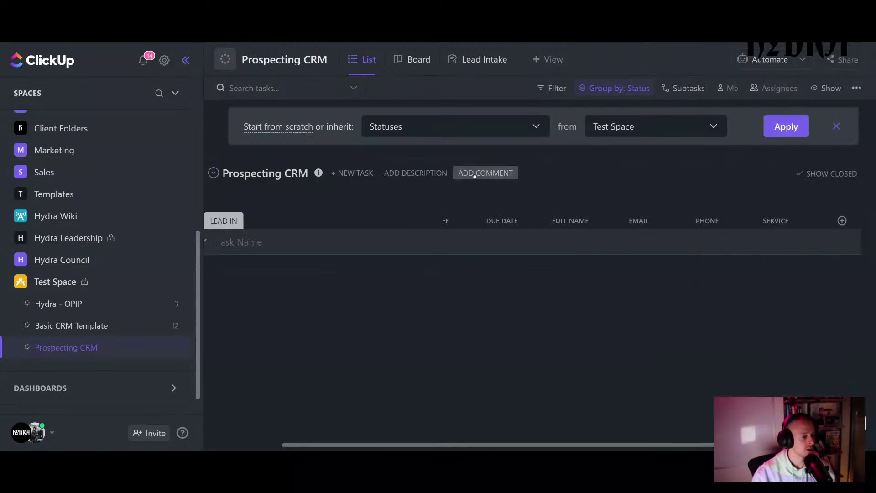
pyautogui.click(475, 67)
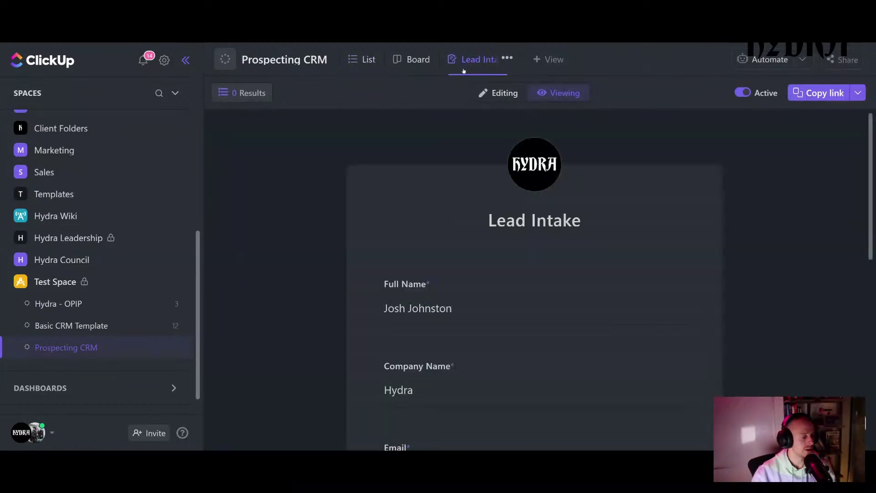
# - Enter the lead's phone number, submit the Lead Intake form, and check the Hydra task in the list
pyautogui.scroll(-4, 527, 254)
pyautogui.scroll(-2, 527, 251)
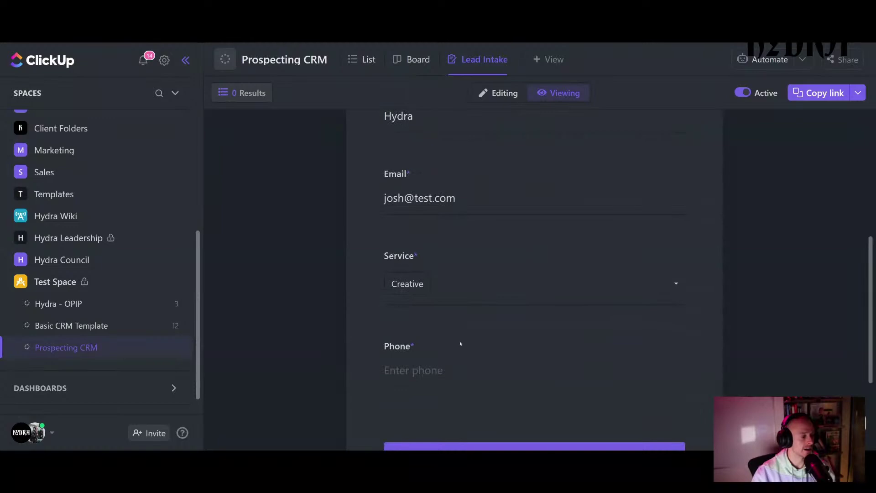
pyautogui.click(425, 371)
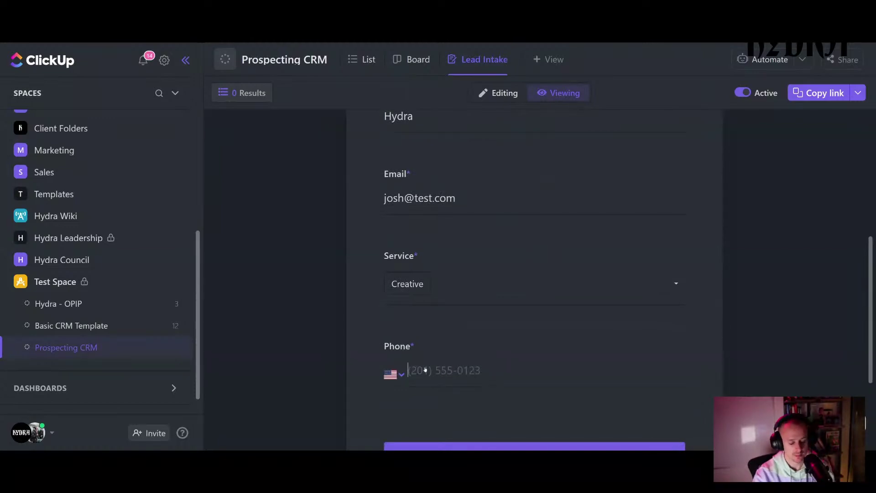
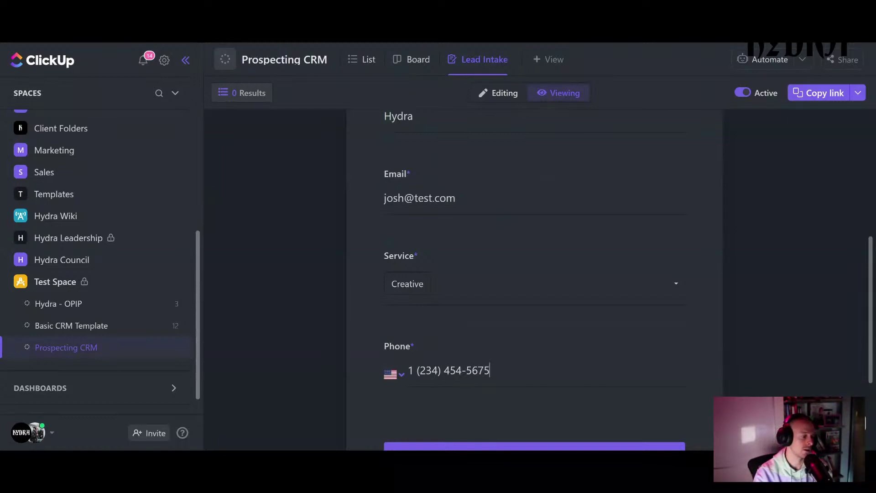
pyautogui.scroll(-2, 464, 347)
pyautogui.click(492, 357)
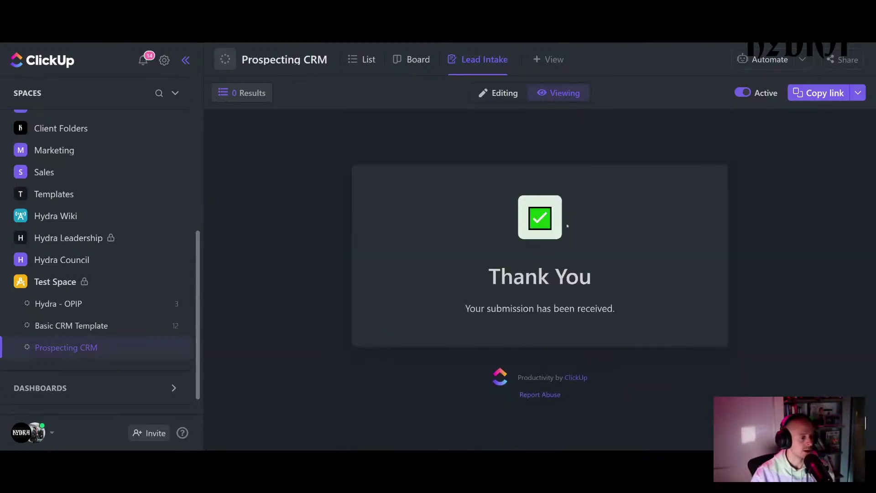
pyautogui.click(361, 60)
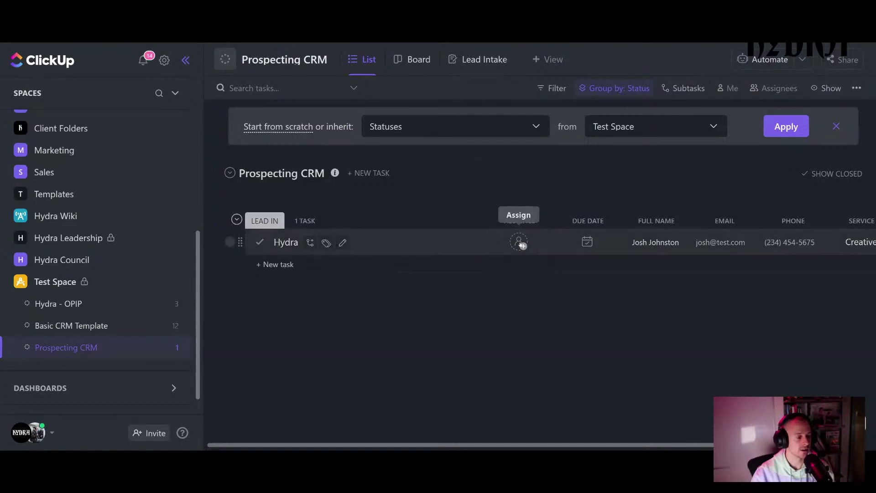
# - Set the list's automation to always assign new tasks to Me
pyautogui.click(768, 58)
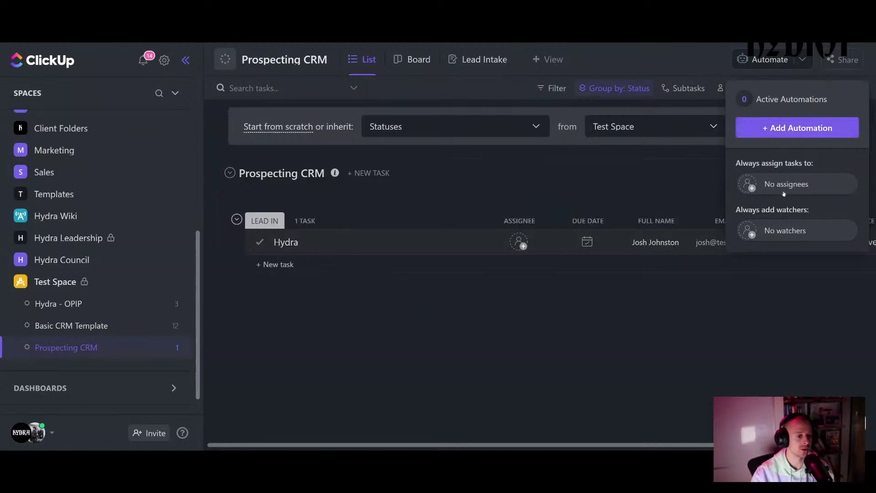
pyautogui.click(747, 184)
pyautogui.click(720, 234)
pyautogui.click(644, 190)
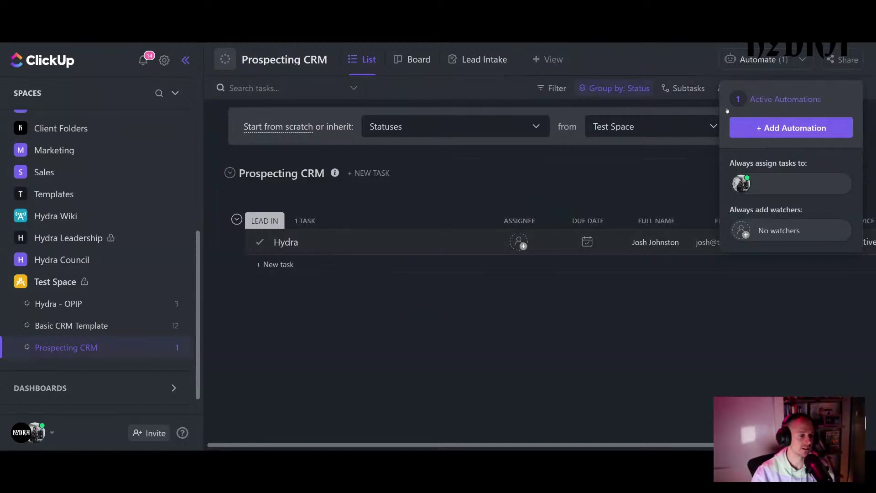
pyautogui.click(671, 183)
# - Assign the Hydra task to yourself and bring the automation settings back up
pyautogui.click(524, 251)
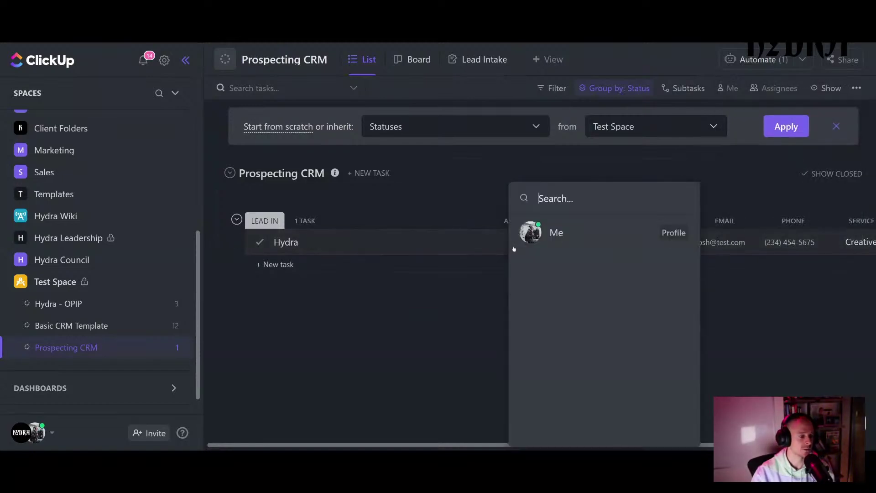
pyautogui.click(516, 232)
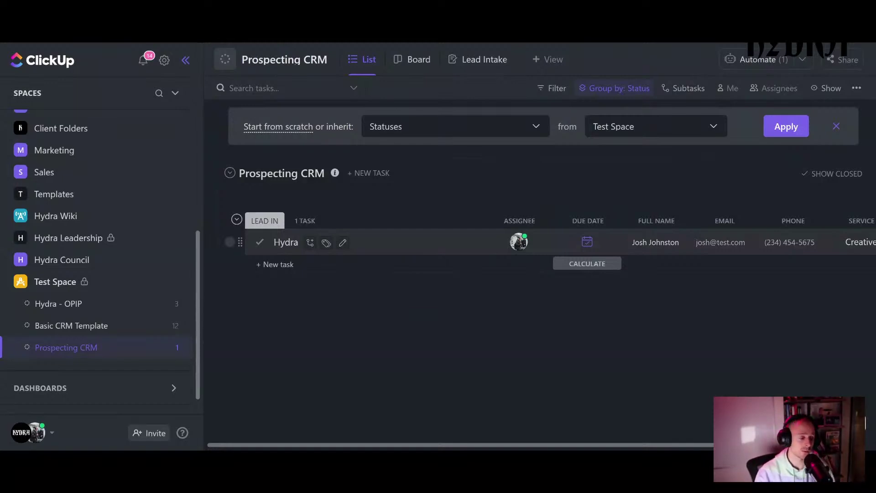
pyautogui.click(808, 61)
pyautogui.click(809, 62)
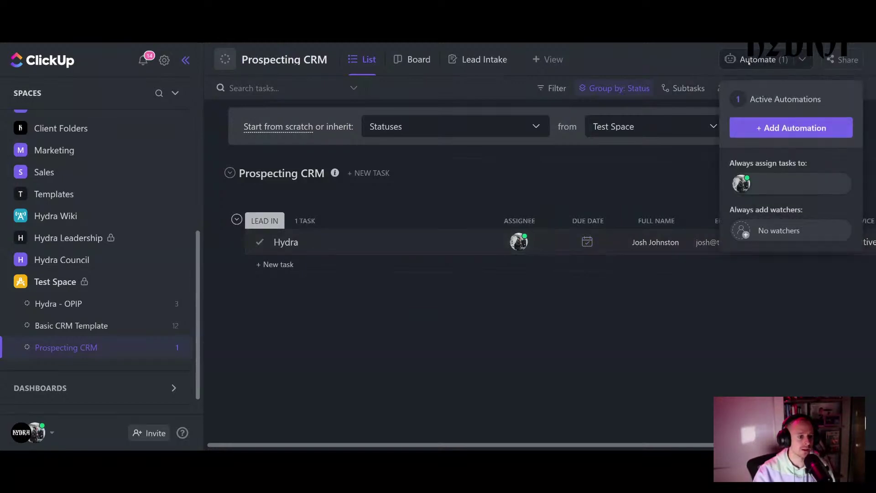
# - Open the automation library and browse the Dates and Creation templates, expanding with Show More
pyautogui.click(789, 129)
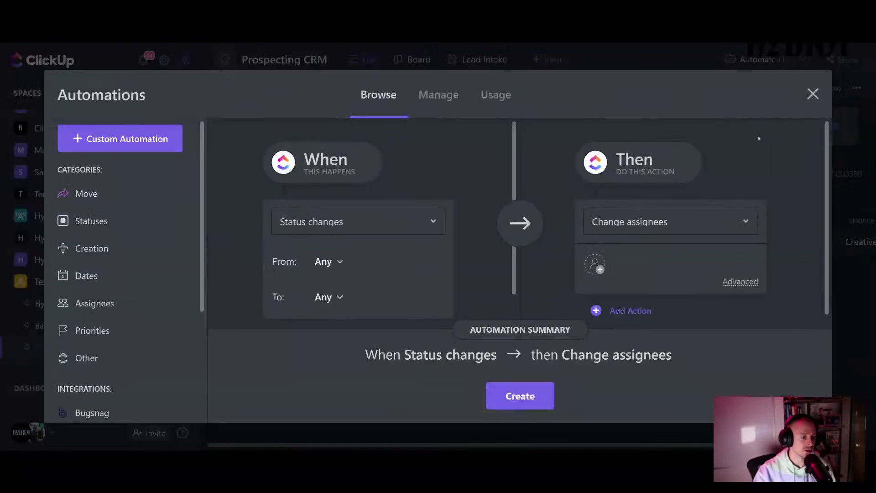
pyautogui.click(121, 275)
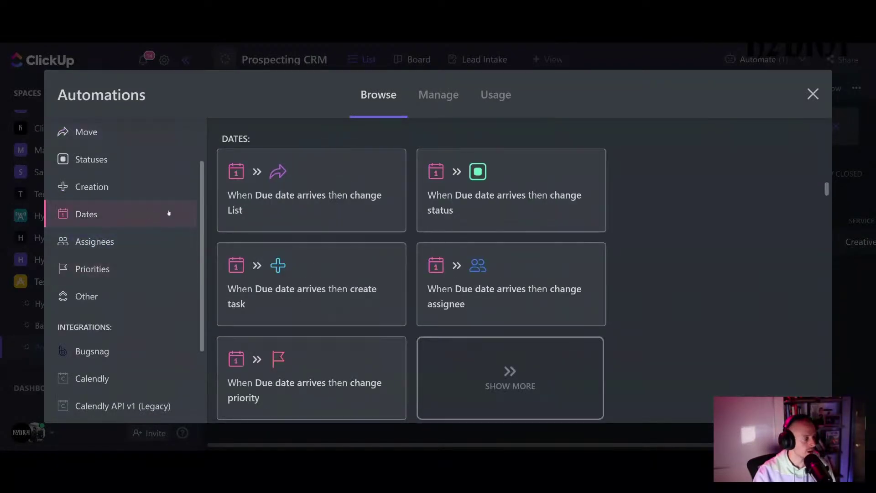
pyautogui.click(115, 194)
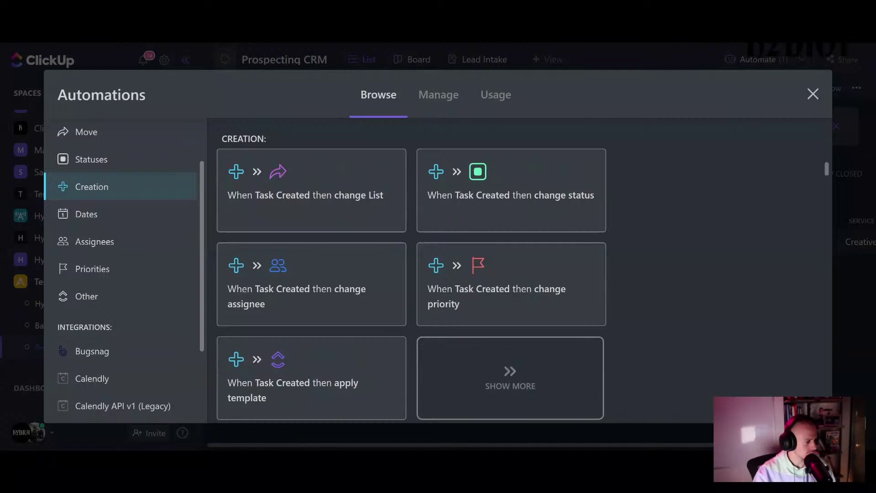
pyautogui.click(475, 381)
pyautogui.scroll(-2, 376, 285)
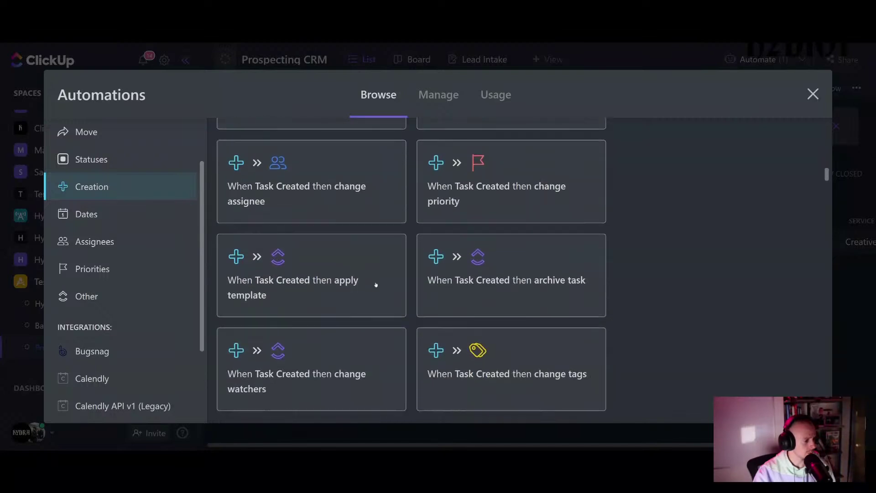
pyautogui.scroll(-3, 376, 284)
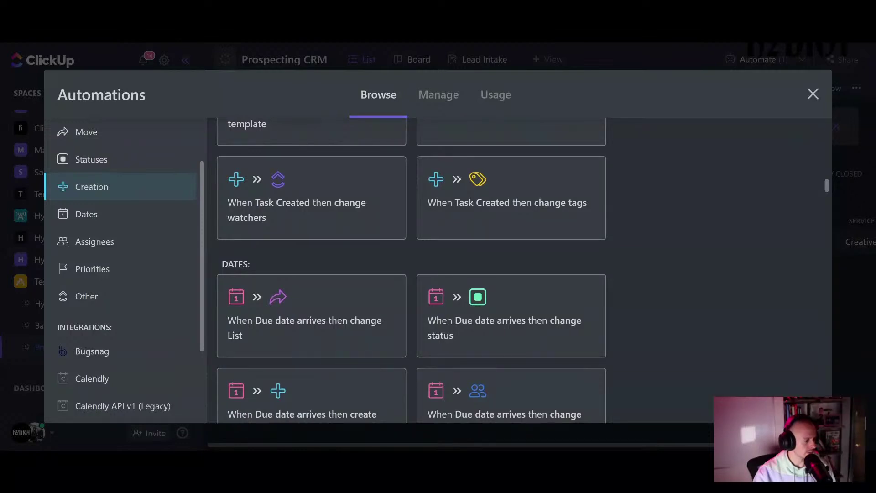
pyautogui.scroll(-10, 376, 280)
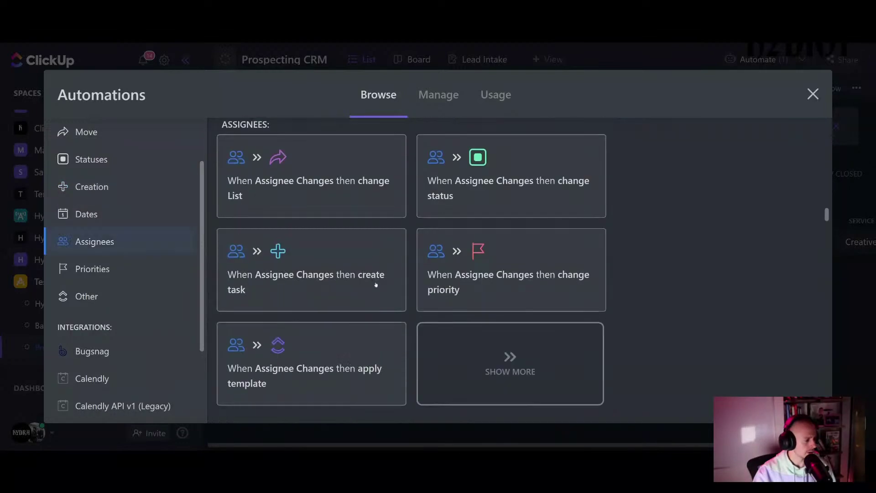
pyautogui.scroll(-15, 375, 285)
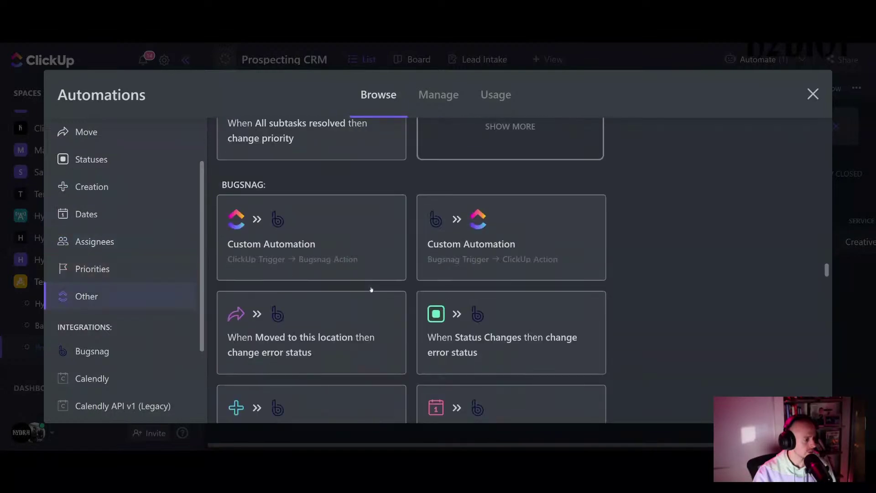
pyautogui.scroll(2, 118, 307)
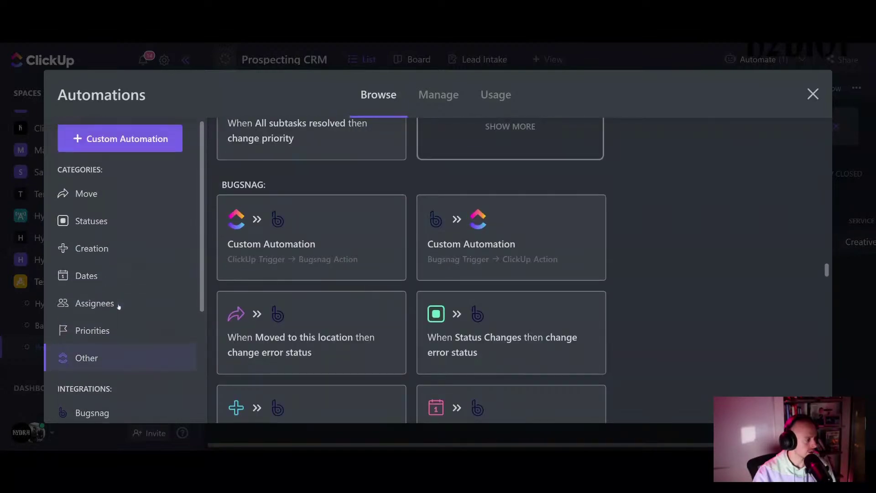
# - Start a custom automation triggered when a task is created
pyautogui.click(133, 140)
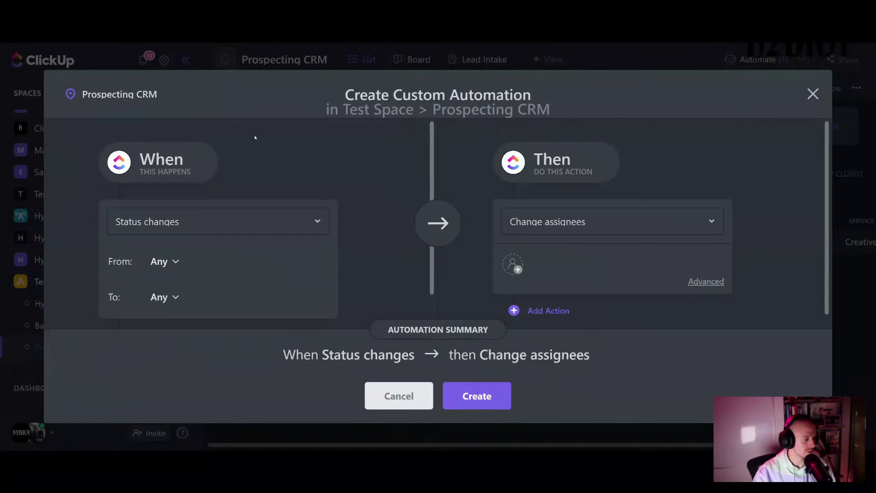
pyautogui.click(196, 228)
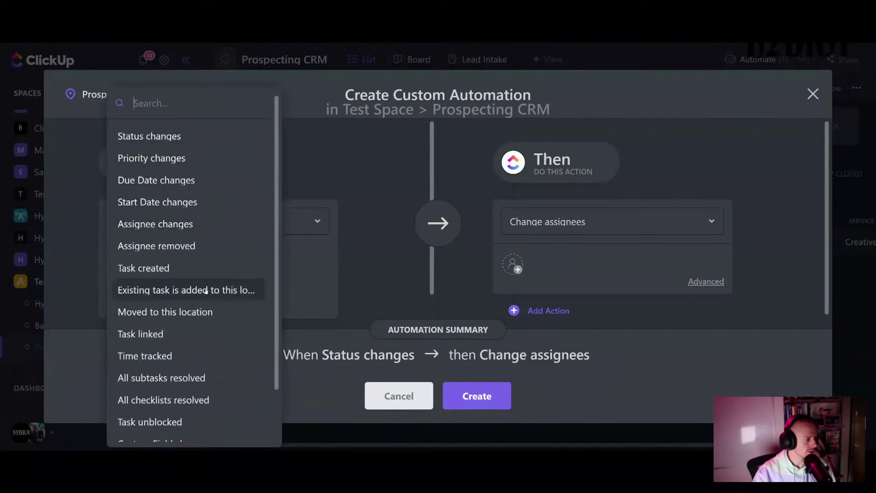
pyautogui.scroll(-2, 205, 308)
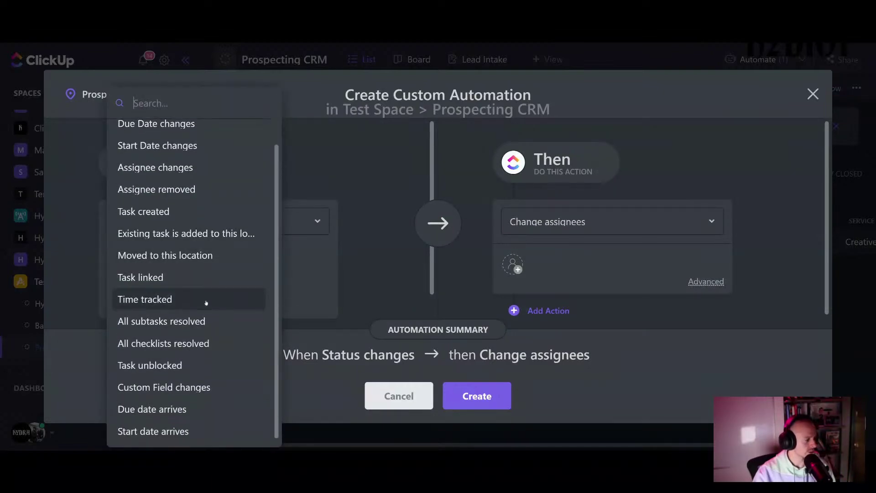
pyautogui.scroll(2, 207, 299)
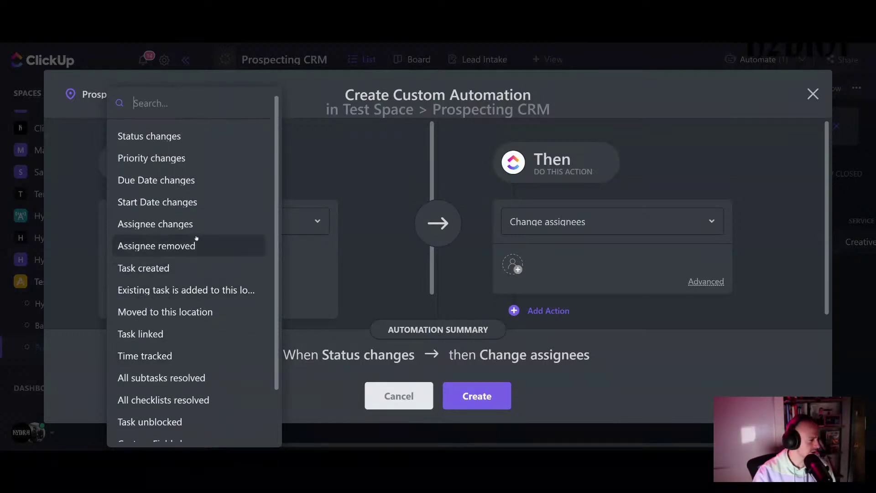
pyautogui.click(192, 268)
pyautogui.scroll(-2, 215, 292)
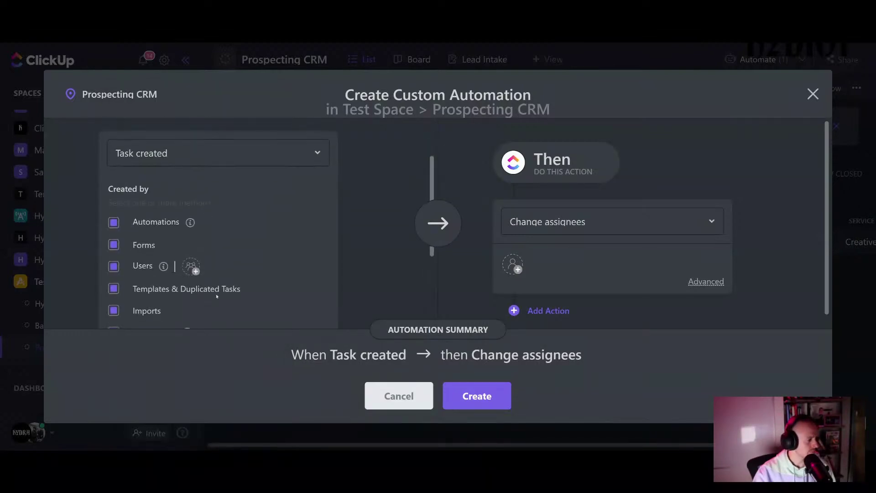
pyautogui.scroll(-2, 216, 296)
pyautogui.scroll(4, 216, 296)
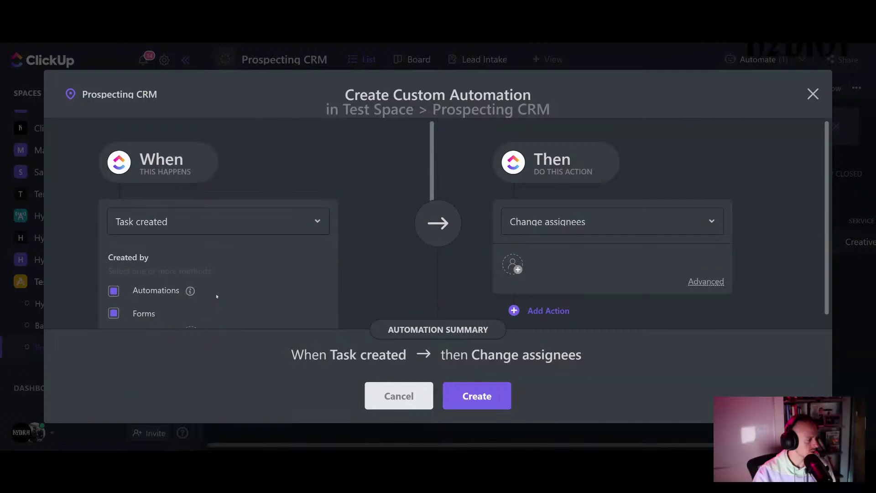
pyautogui.scroll(-3, 216, 296)
pyautogui.scroll(3, 217, 296)
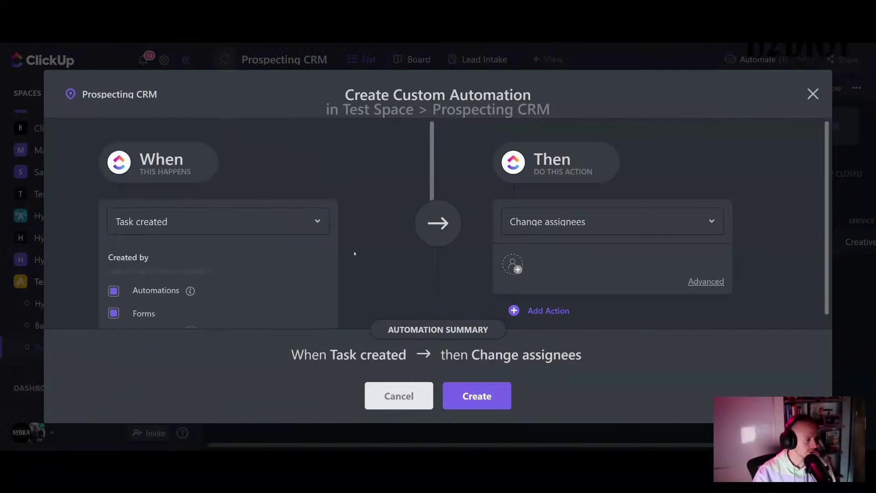
# - Set the action to change the due date 1 day after trigger date, then discard the draft
pyautogui.click(589, 222)
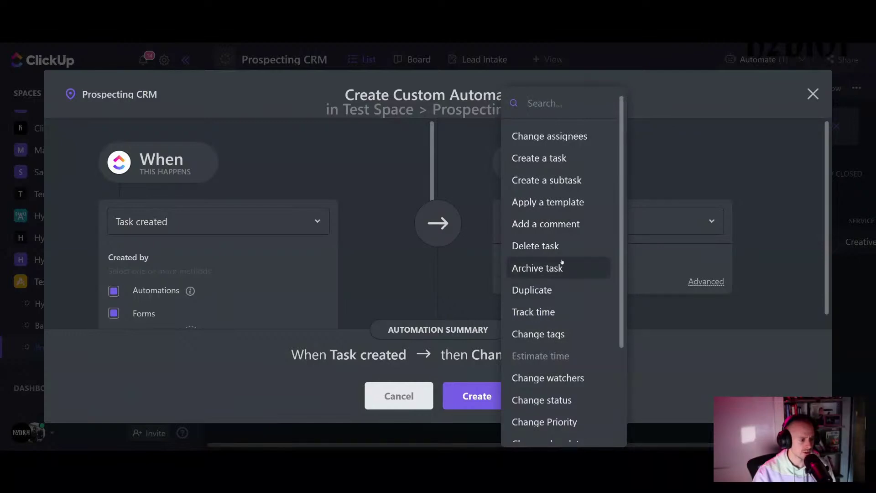
pyautogui.scroll(-2, 577, 279)
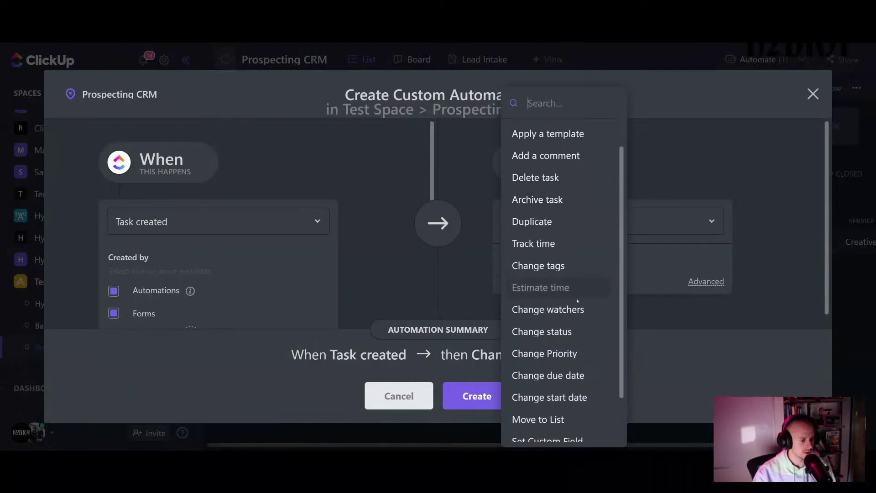
pyautogui.scroll(-1, 579, 371)
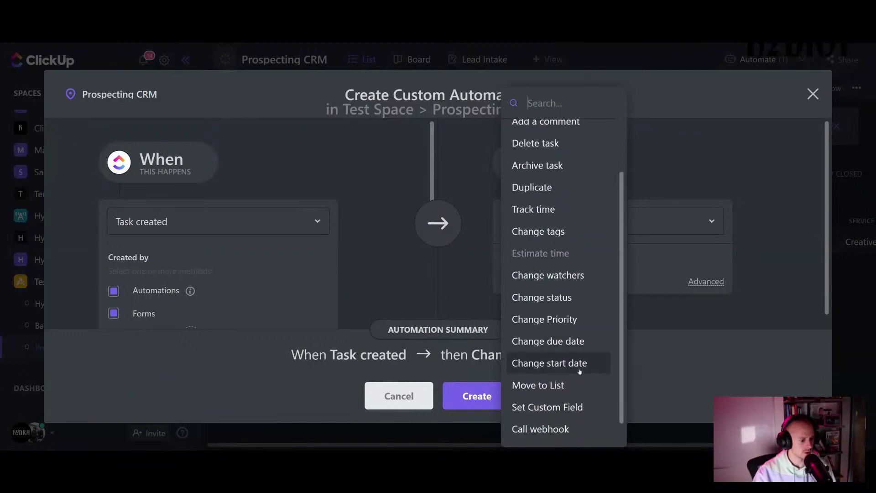
pyautogui.click(577, 341)
pyautogui.click(613, 280)
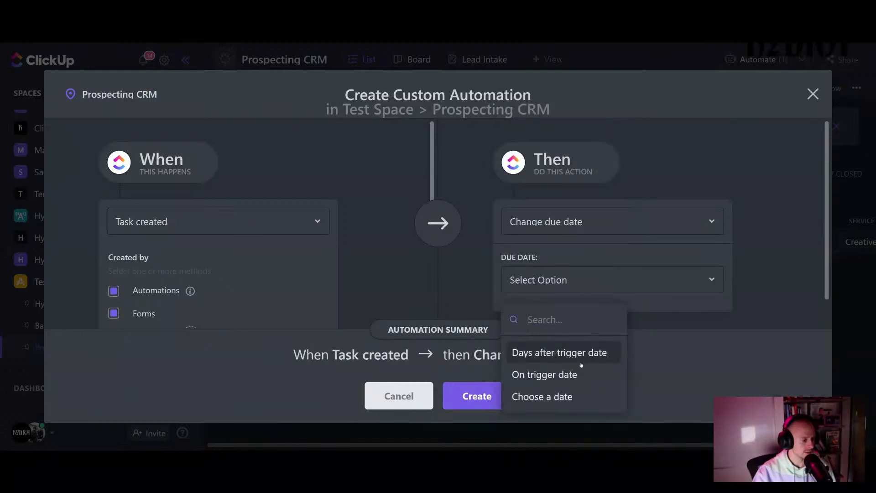
pyautogui.click(587, 393)
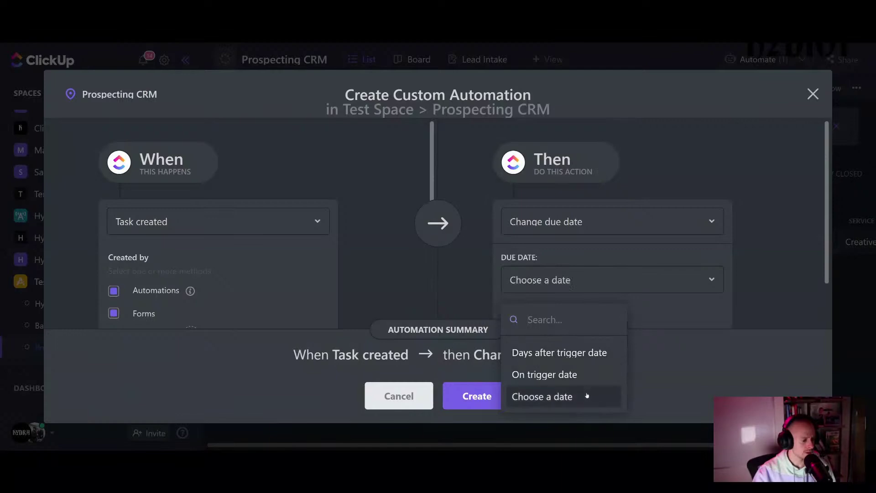
pyautogui.scroll(-1, 574, 325)
pyautogui.click(593, 231)
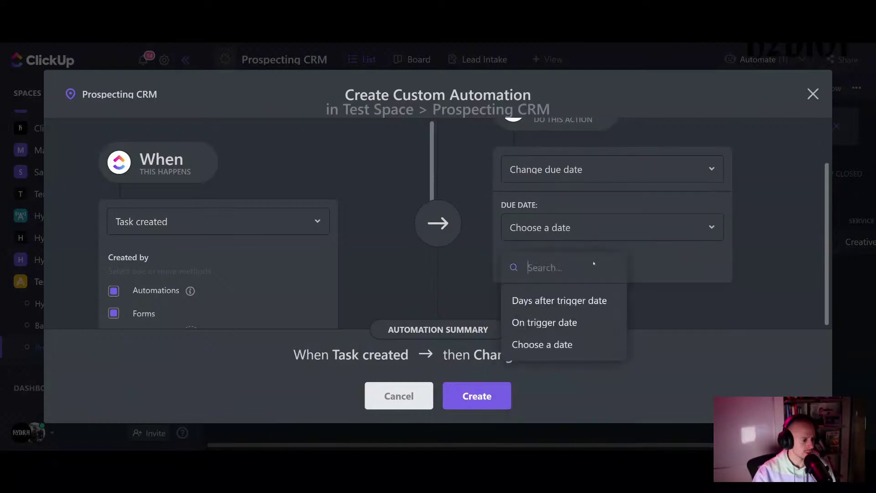
pyautogui.click(595, 300)
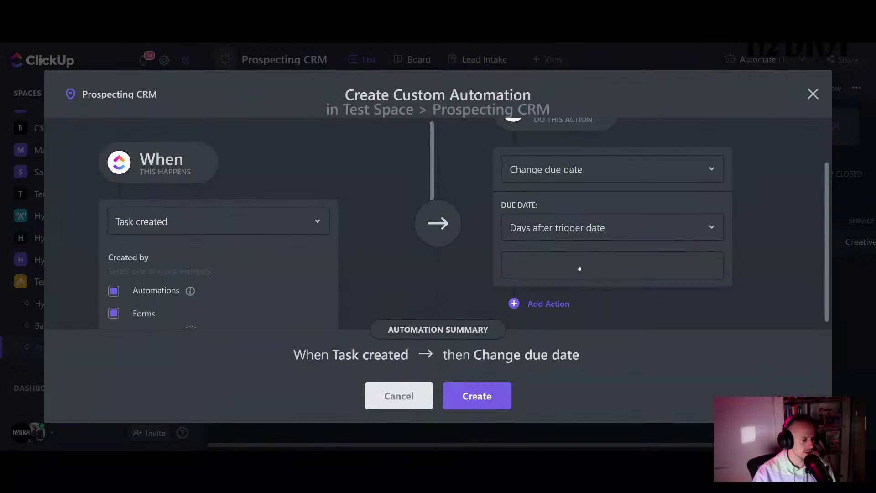
pyautogui.write('1')
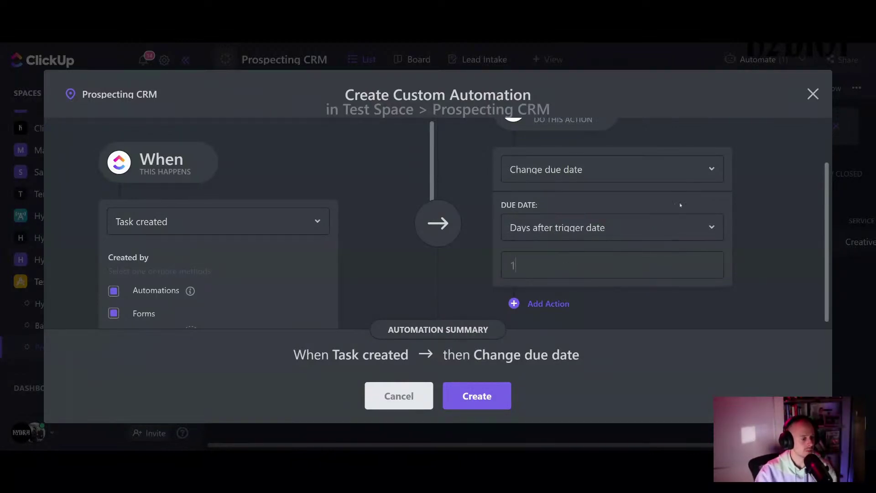
pyautogui.click(813, 94)
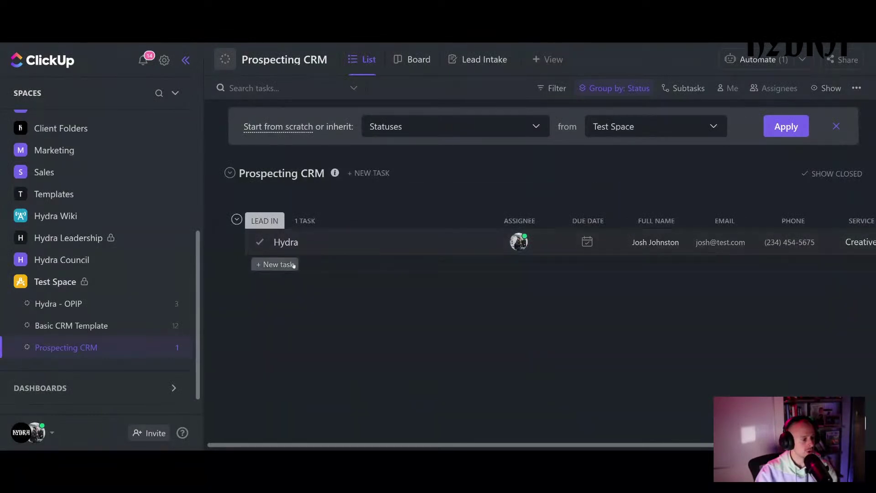
# - Add a task named 'test' under Lead In, then open the Automations library
pyautogui.click(275, 265)
pyautogui.write('test')
pyautogui.press('Return')
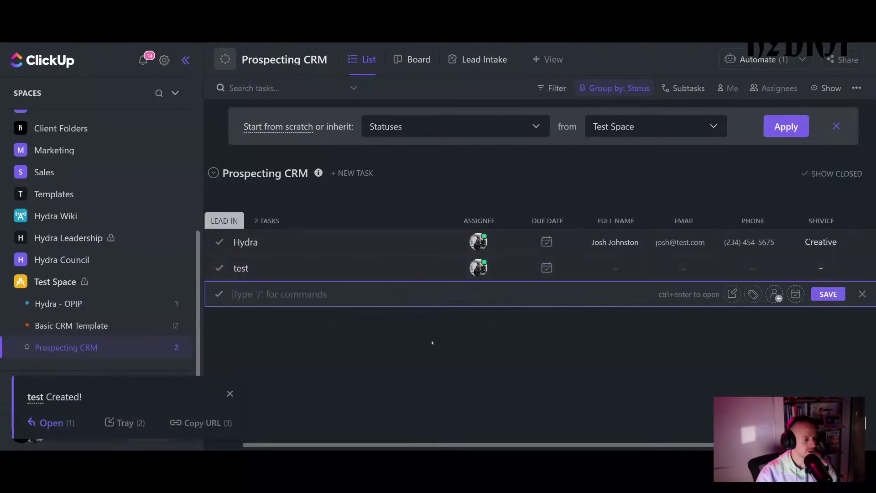
pyautogui.click(759, 60)
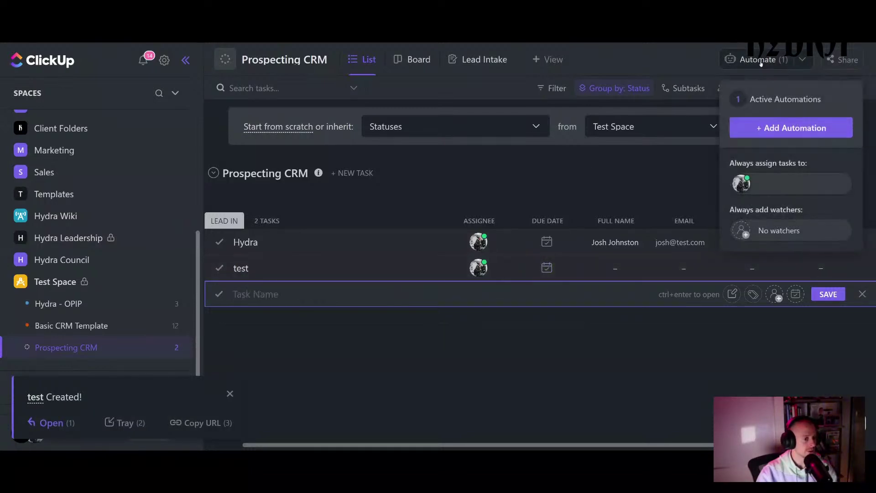
pyautogui.click(756, 130)
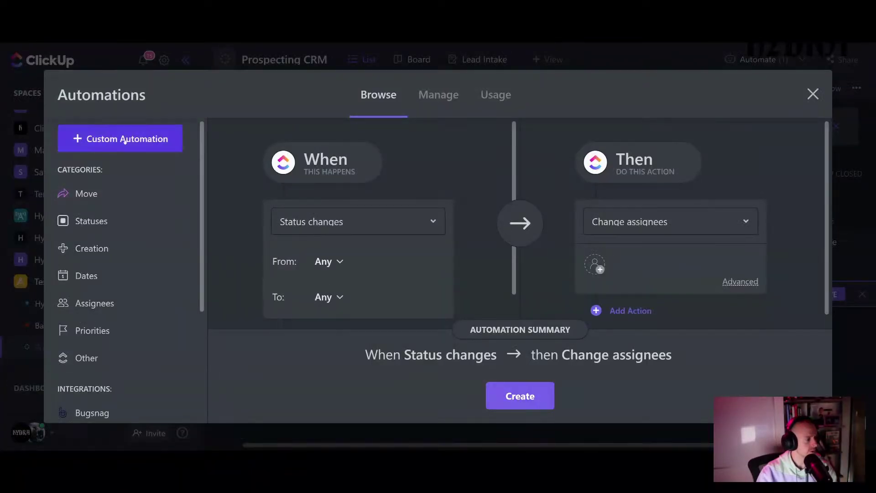
# - Start a custom automation with the trigger Task created
pyautogui.click(125, 139)
pyautogui.click(230, 222)
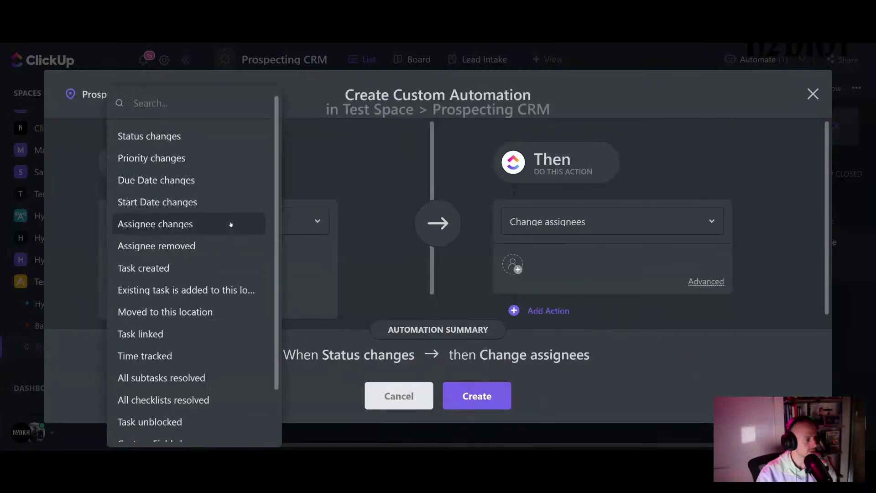
pyautogui.click(204, 269)
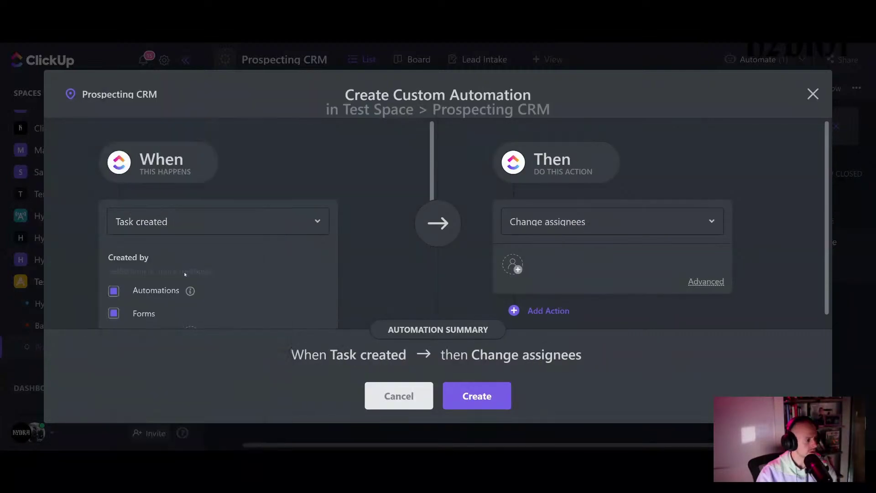
# - Set the action to change the due date to 1 day after trigger date and create it
pyautogui.click(562, 228)
pyautogui.scroll(-1, 575, 274)
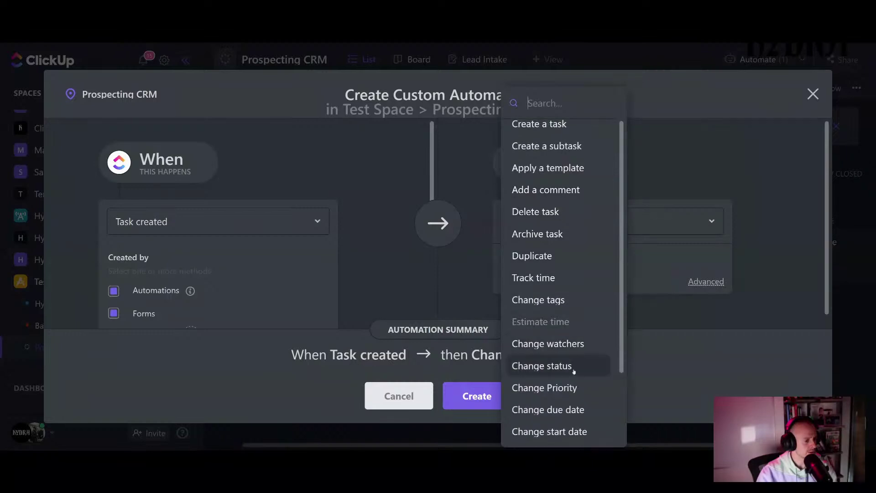
pyautogui.scroll(-3, 573, 371)
pyautogui.scroll(1, 572, 386)
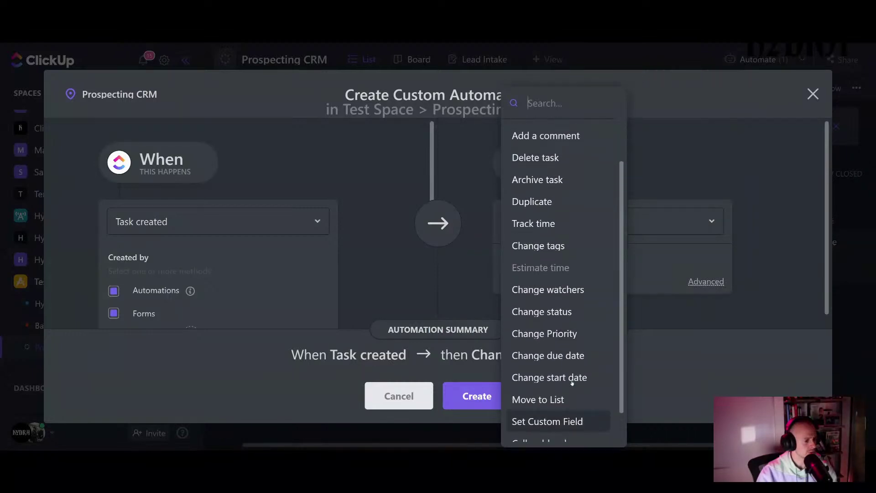
pyautogui.scroll(4, 572, 383)
pyautogui.scroll(-1, 571, 382)
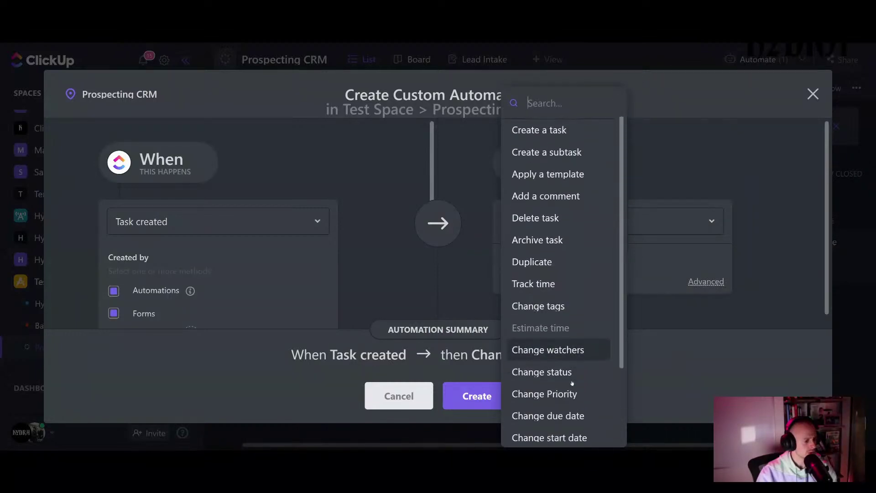
pyautogui.scroll(-1, 573, 382)
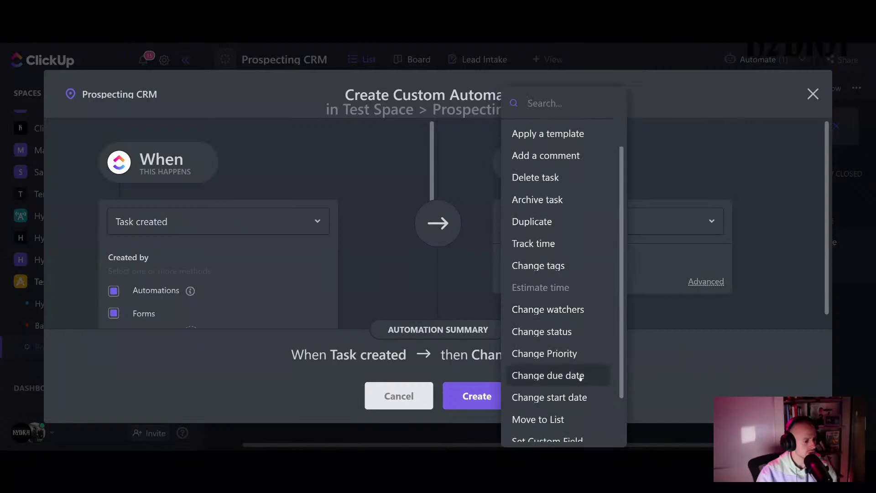
pyautogui.click(581, 377)
pyautogui.click(578, 280)
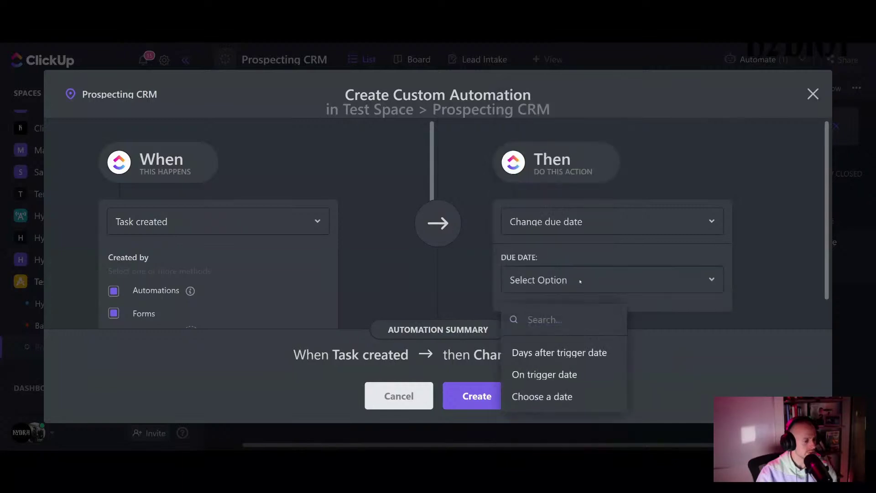
pyautogui.click(568, 354)
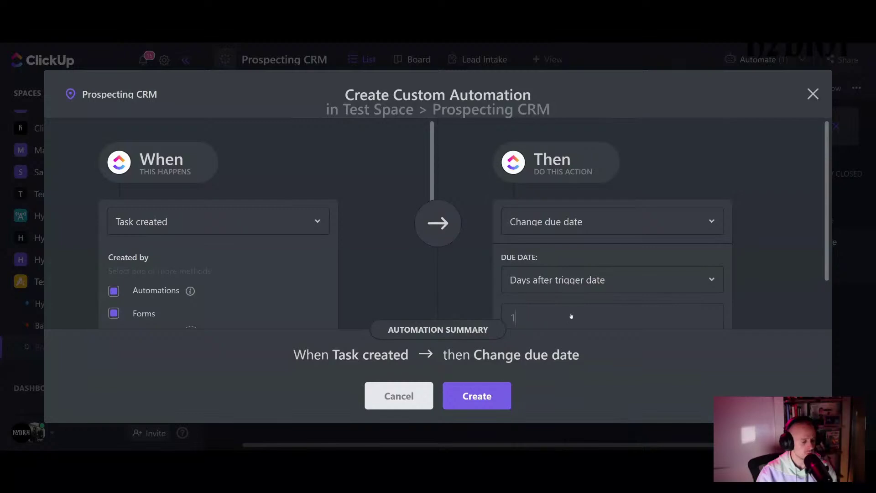
pyautogui.scroll(-1, 462, 284)
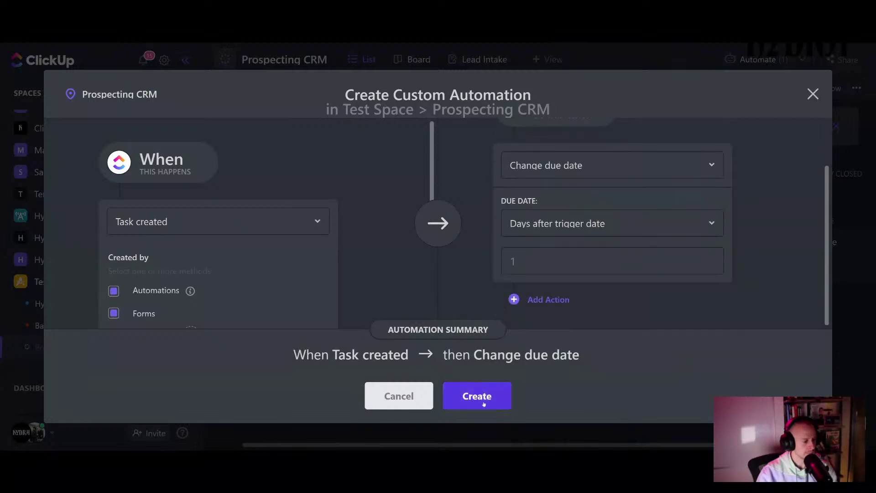
pyautogui.scroll(-2, 377, 289)
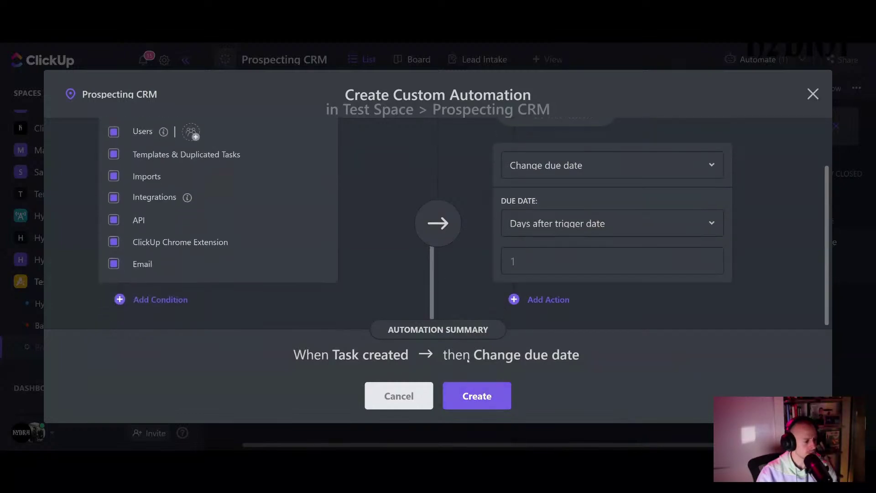
pyautogui.click(489, 400)
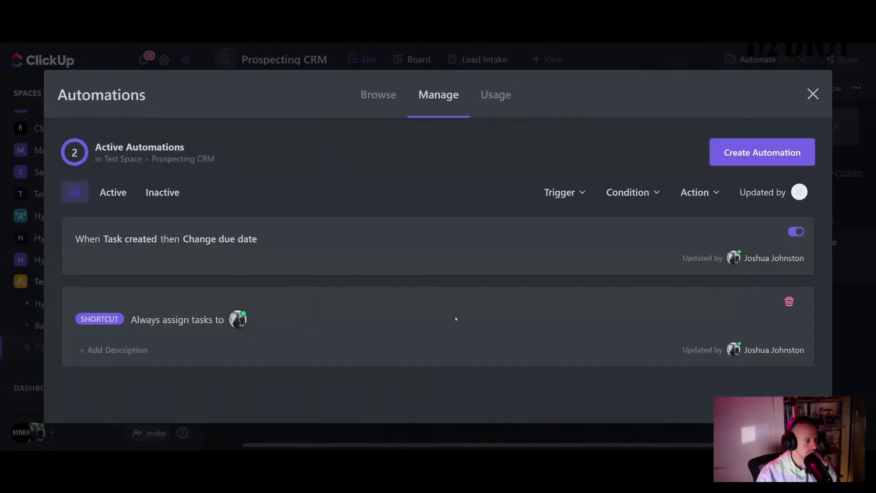
# - Close Automations, inspect the test task's details, and mark it complete
pyautogui.press('Escape')
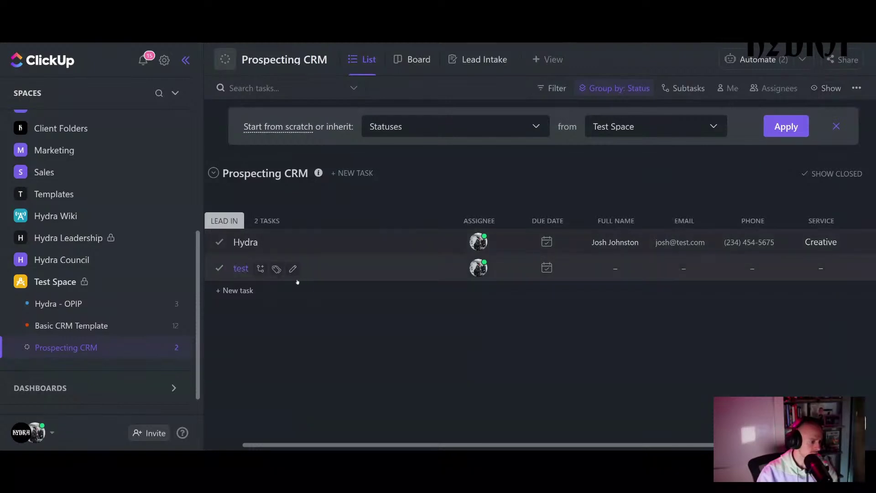
pyautogui.click(352, 274)
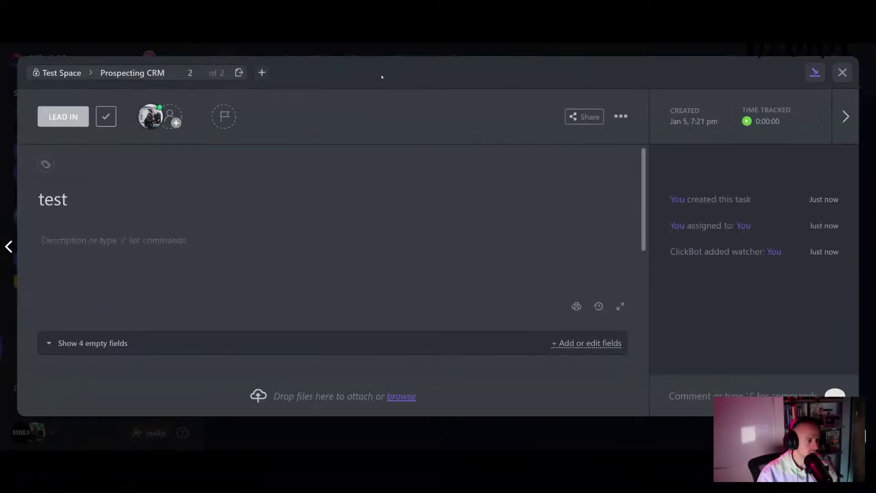
pyautogui.click(843, 72)
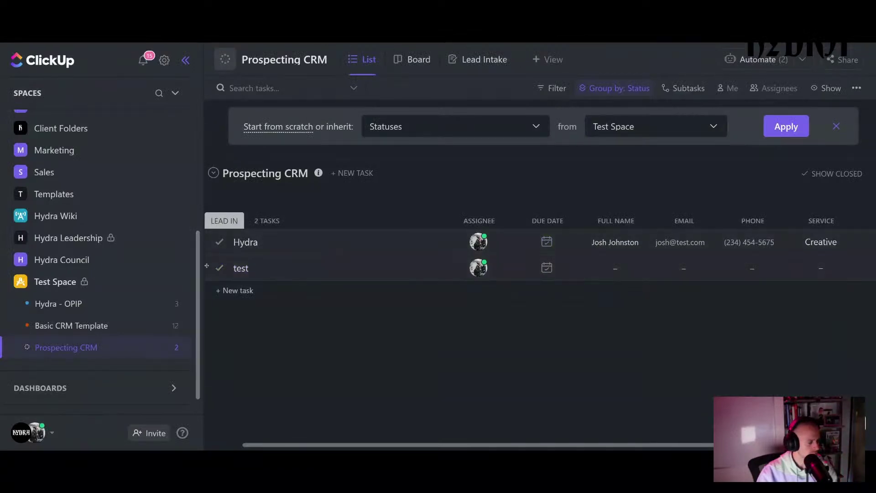
pyautogui.click(219, 267)
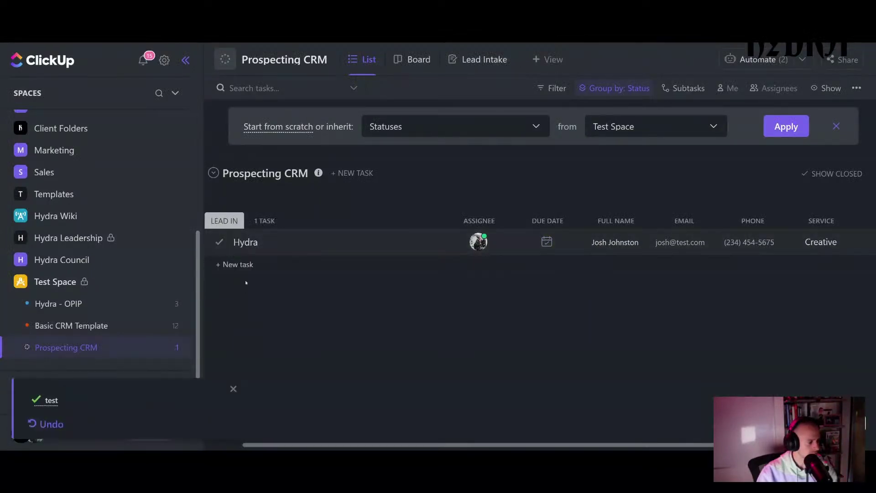
pyautogui.click(244, 265)
# - Add a task named Test under Lead In and confirm its due date reads Tomorrow
pyautogui.write('Tes')
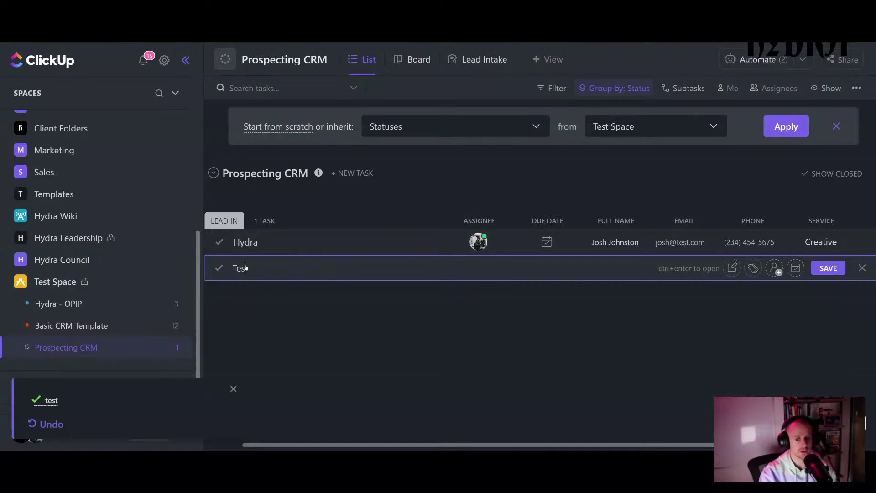
pyautogui.write('t')
pyautogui.press('Return')
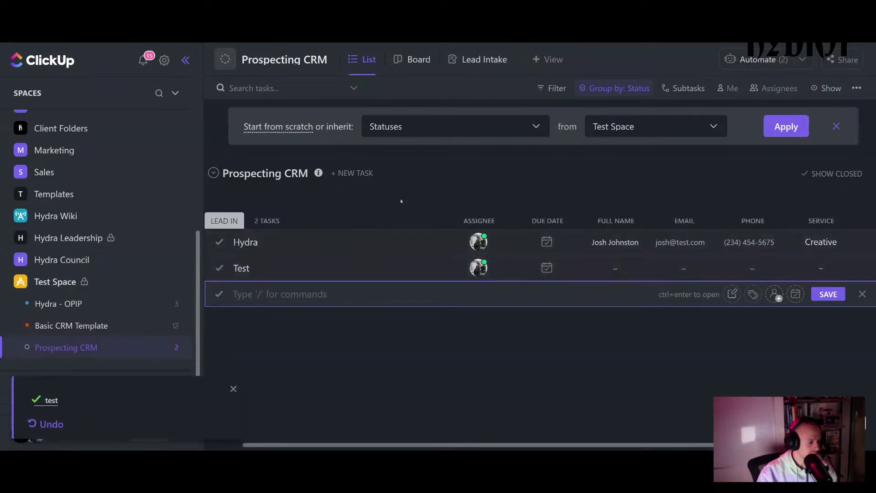
pyautogui.click(435, 207)
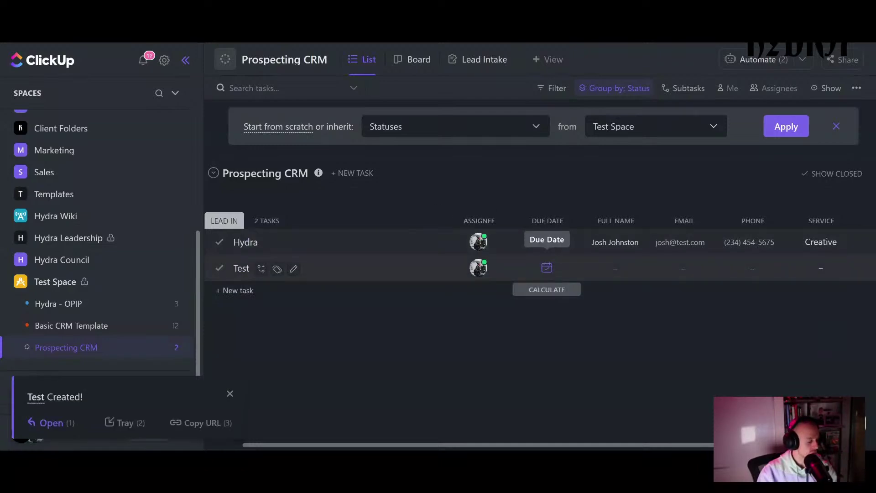
pyautogui.click(546, 267)
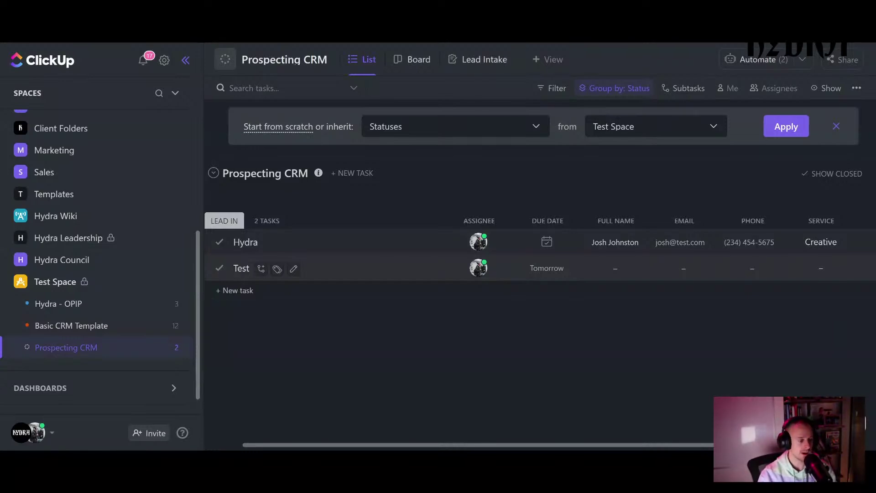
pyautogui.moveTo(555, 289)
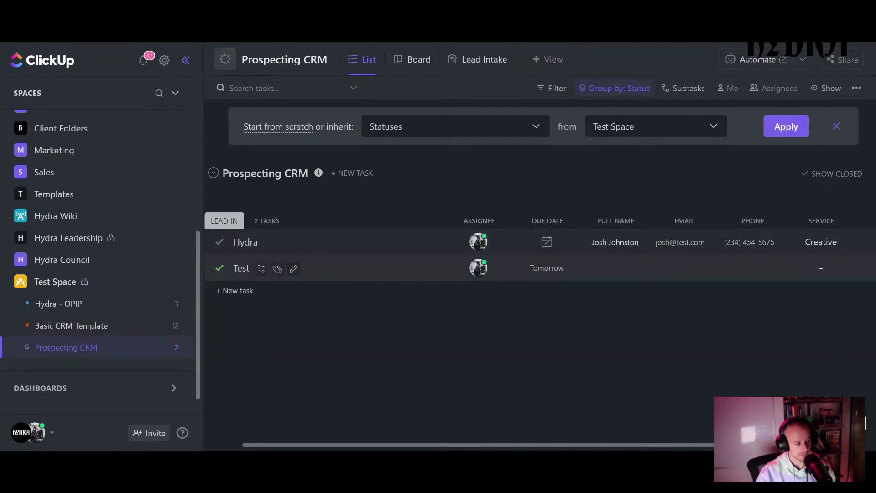
pyautogui.moveTo(257, 220)
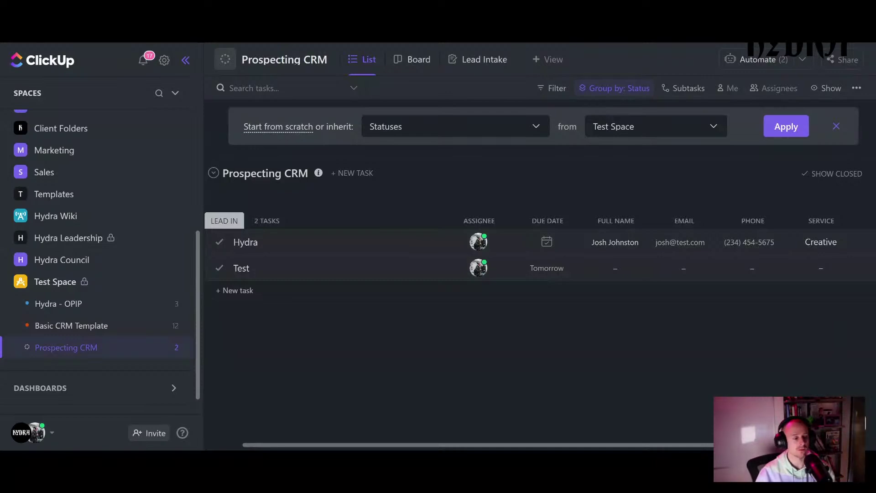
# - Open the status editor for the Prospecting CRM list from the Lead In group
pyautogui.click(248, 222)
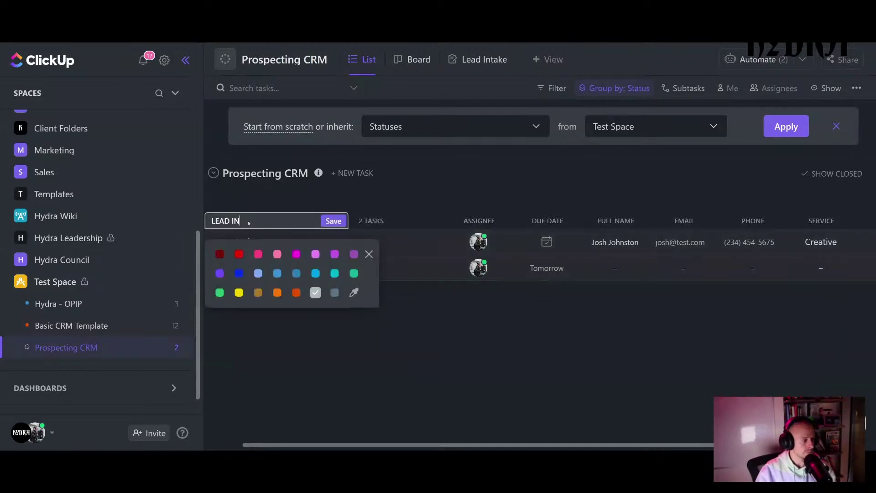
pyautogui.press('Escape')
pyautogui.press('Escape')
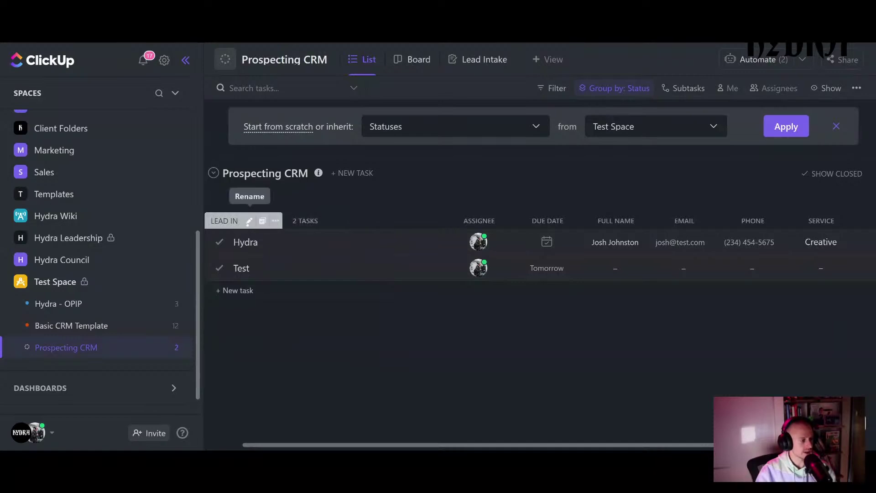
pyautogui.click(275, 221)
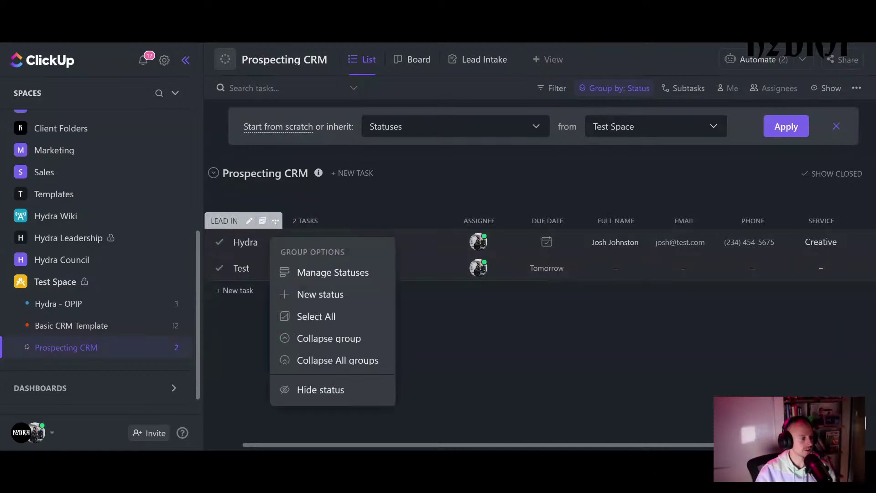
pyautogui.click(327, 270)
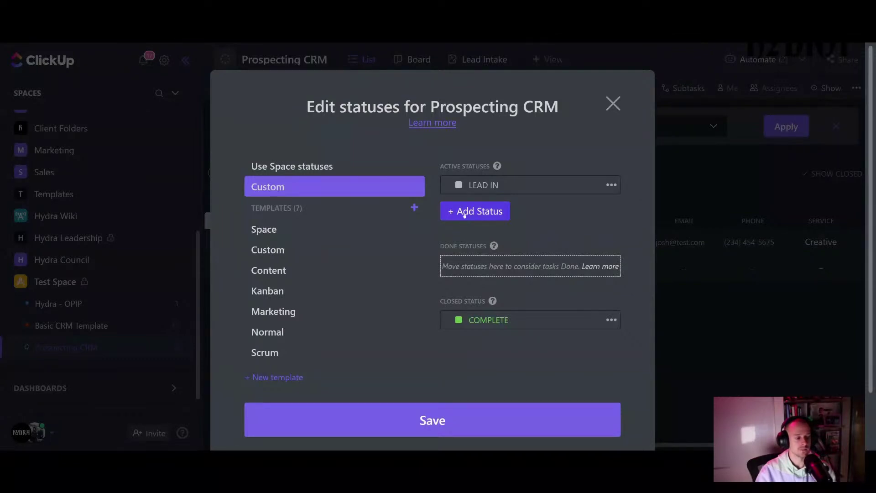
# - Rename the COMPLETE status to CLOSED WON
pyautogui.click(611, 320)
pyautogui.click(632, 354)
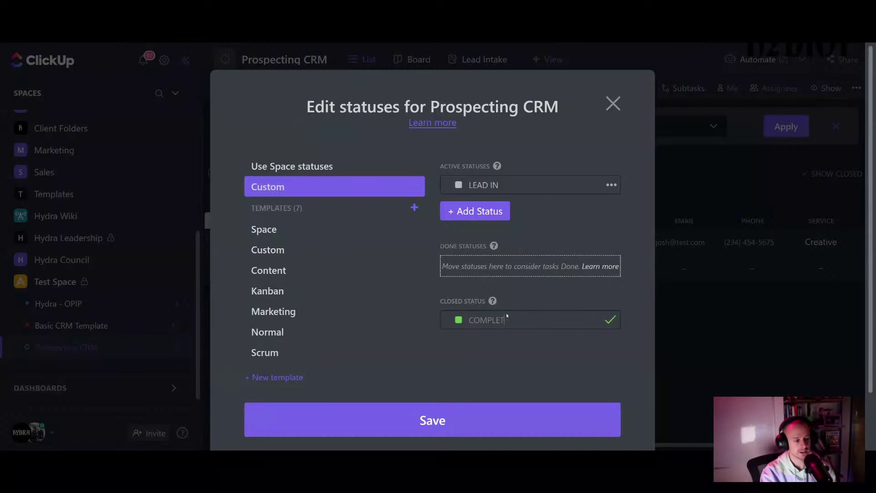
pyautogui.press('BackSpace')
pyautogui.press('BackSpace')
pyautogui.press('BackSpace')
pyautogui.press('BackSpace')
pyautogui.press('BackSpace')
pyautogui.press('BackSpace')
pyautogui.press('BackSpace')
pyautogui.press('BackSpace')
pyautogui.write('WON')
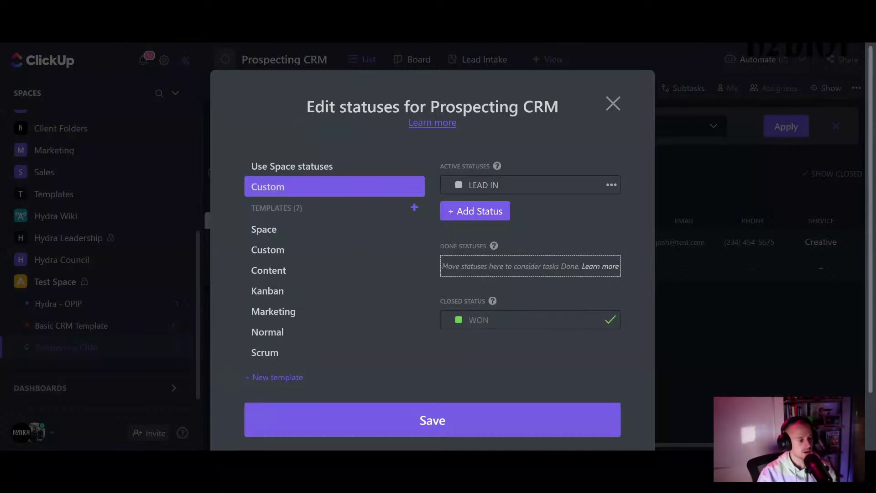
pyautogui.press('BackSpace')
pyautogui.press('BackSpace')
pyautogui.press('BackSpace')
pyautogui.write('CLOSED WON')
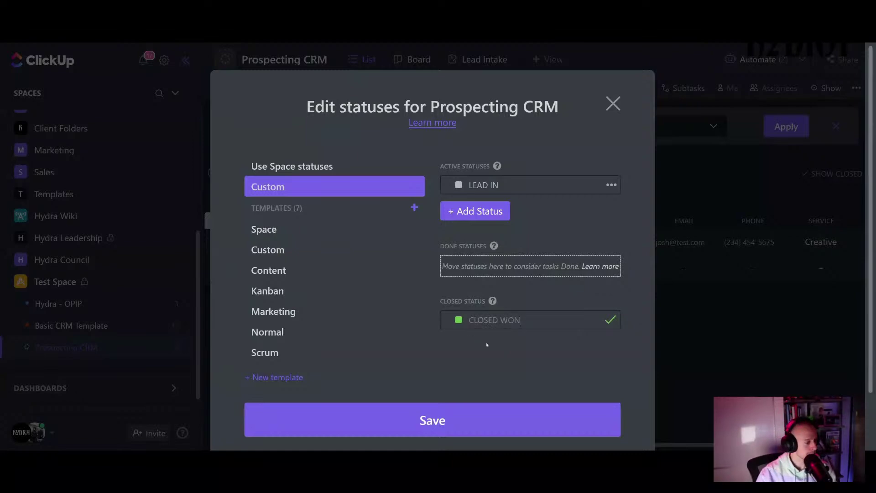
pyautogui.press('Return')
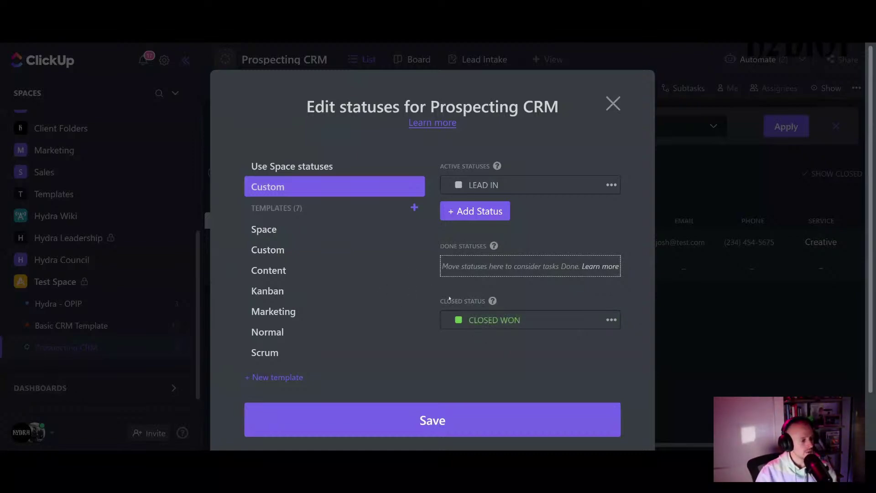
# - Add a red CLOSED LOST status and place it among the done statuses
pyautogui.click(483, 218)
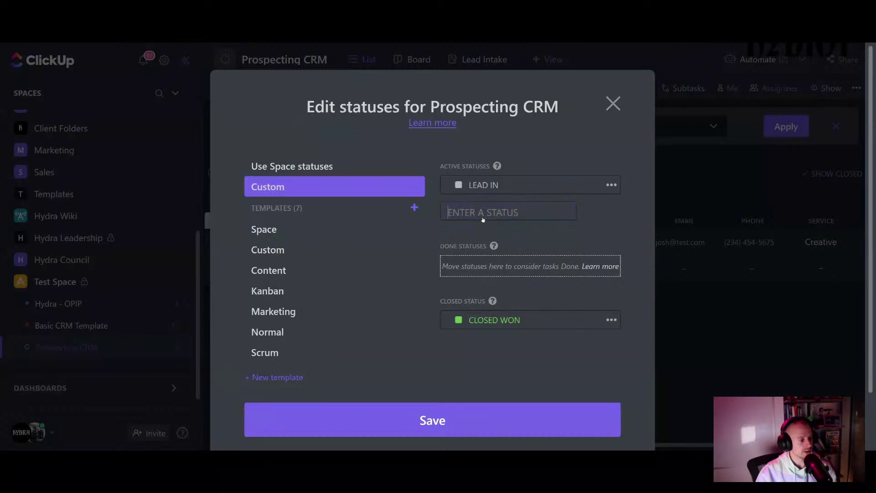
pyautogui.write('CLOSE')
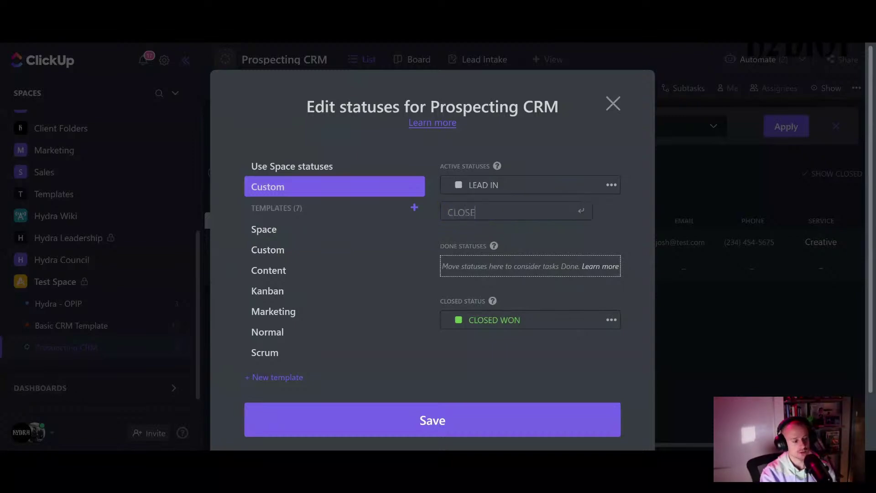
pyautogui.write('D LOST')
pyautogui.press('Return')
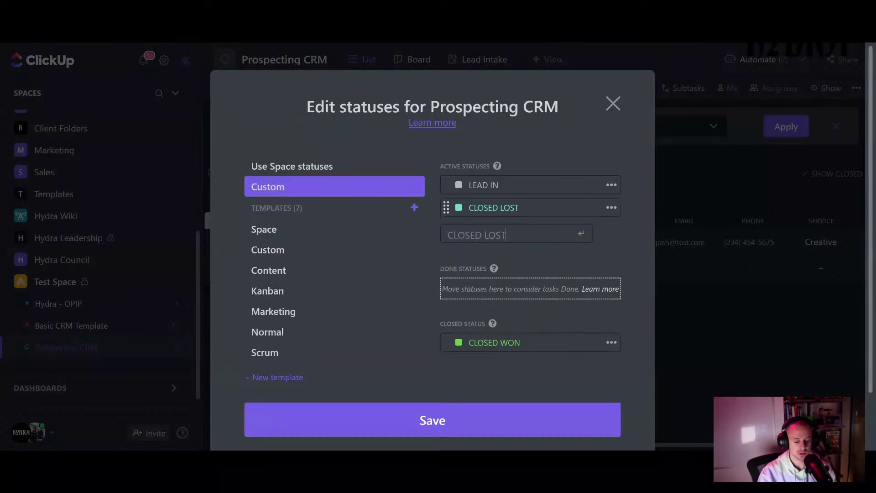
pyautogui.click(486, 144)
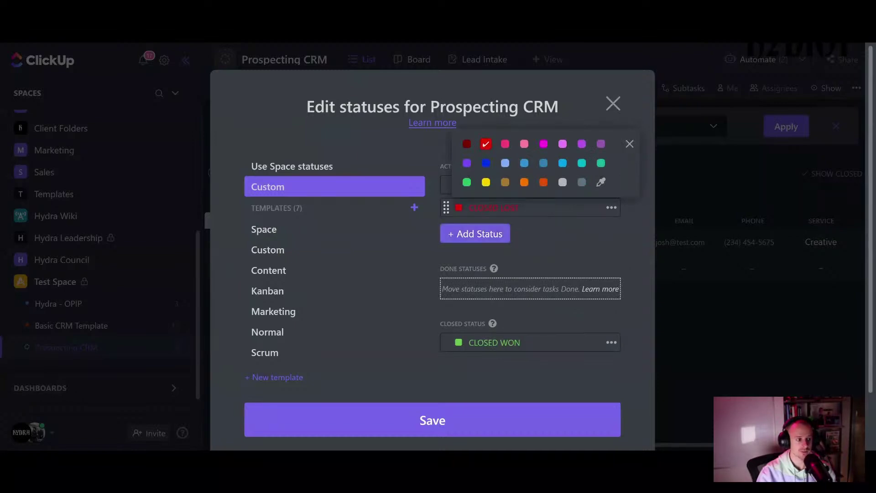
pyautogui.click(548, 240)
pyautogui.moveTo(446, 206); pyautogui.dragTo(453, 359)
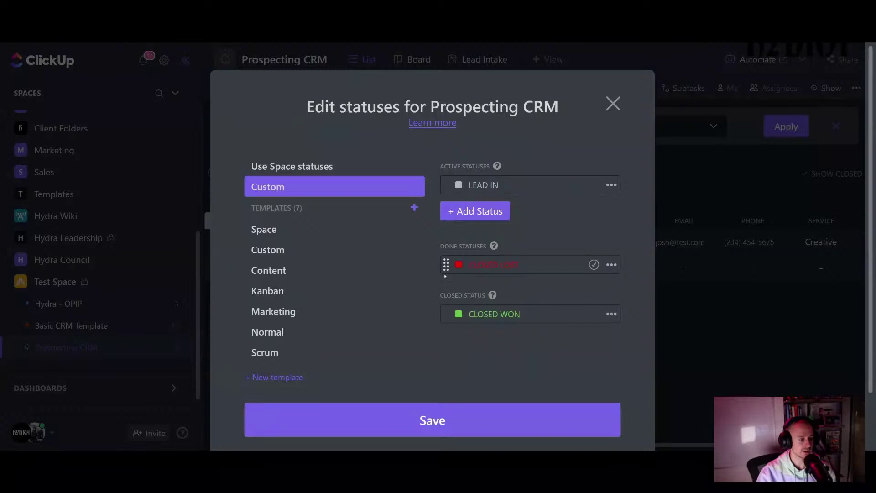
pyautogui.moveTo(446, 265)
pyautogui.mouseDown()
pyautogui.moveTo(446, 336)
pyautogui.moveTo(446, 265)
pyautogui.mouseUp()
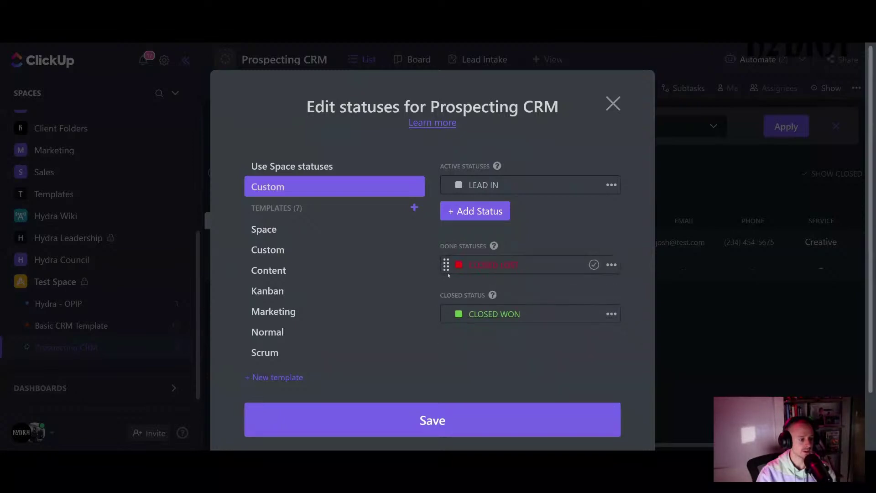
pyautogui.moveTo(494, 247)
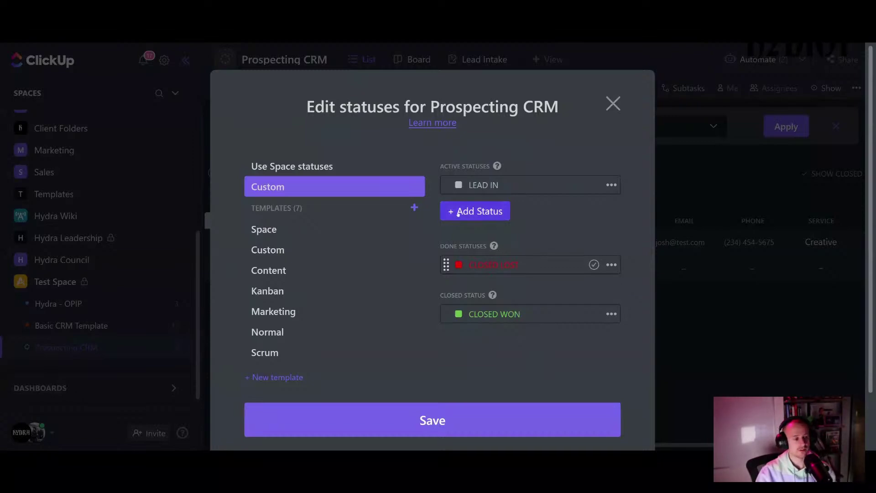
# - Add a light-blue INITIAL CONTACT active status
pyautogui.click(458, 213)
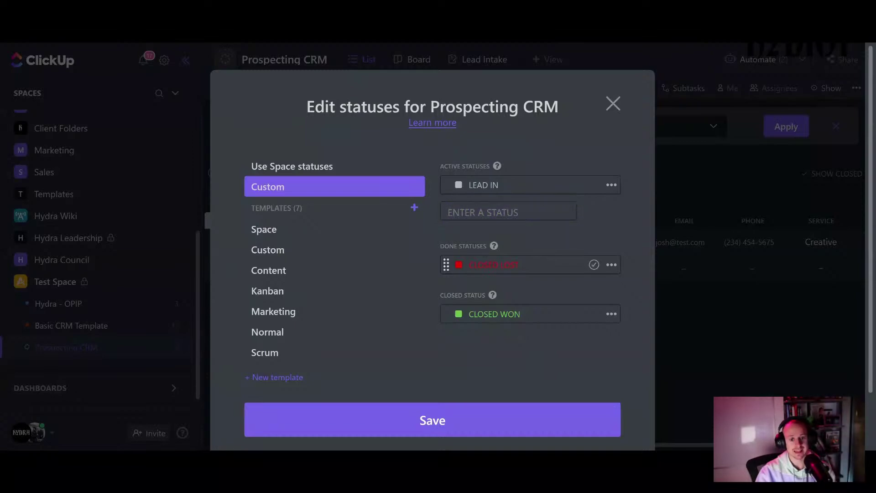
pyautogui.write('IN')
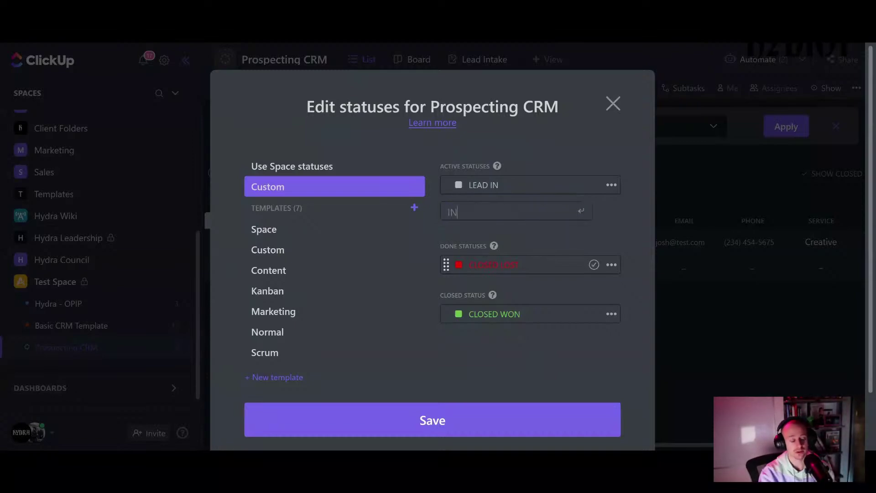
pyautogui.write('ITIAL C')
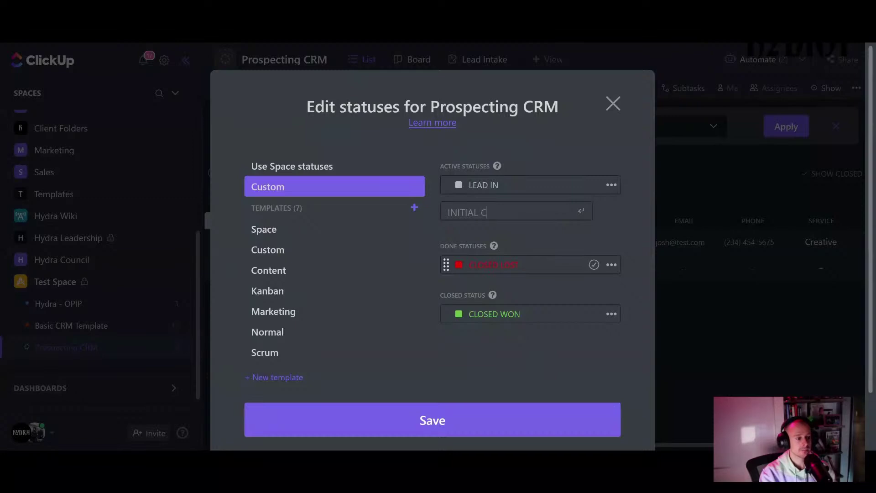
pyautogui.write('ONTACT')
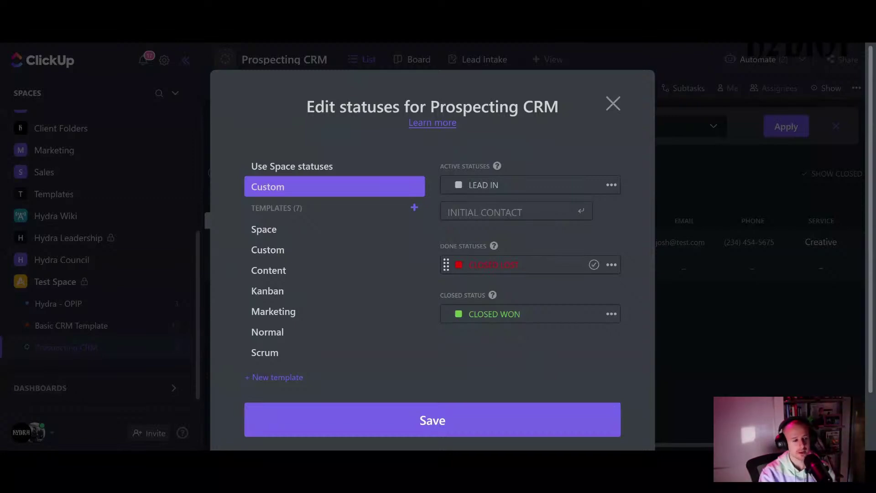
pyautogui.press('Return')
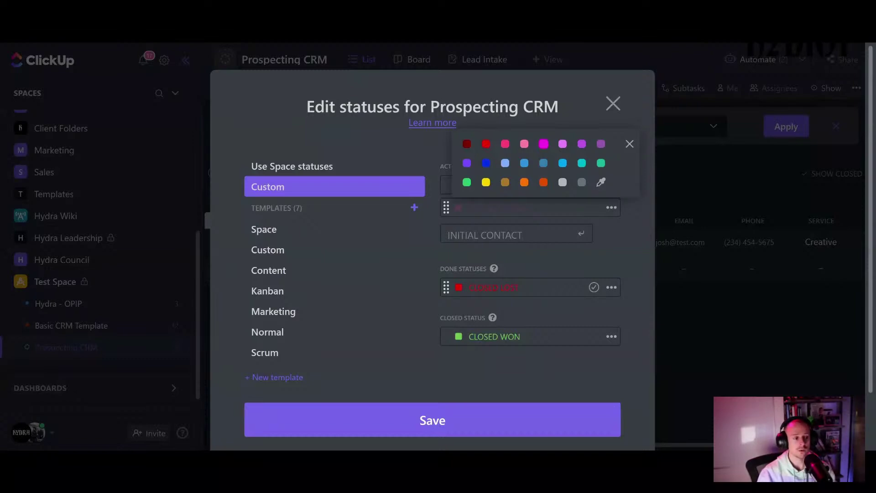
pyautogui.click(505, 163)
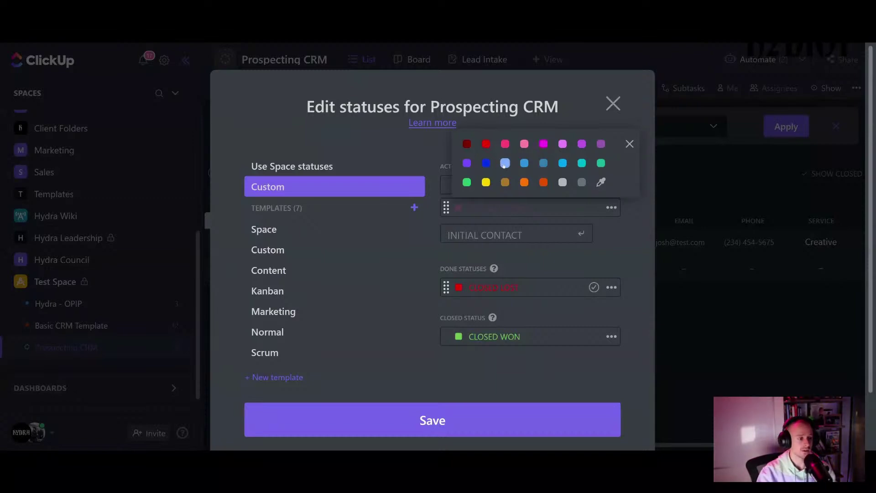
pyautogui.press('Return')
pyautogui.click(624, 245)
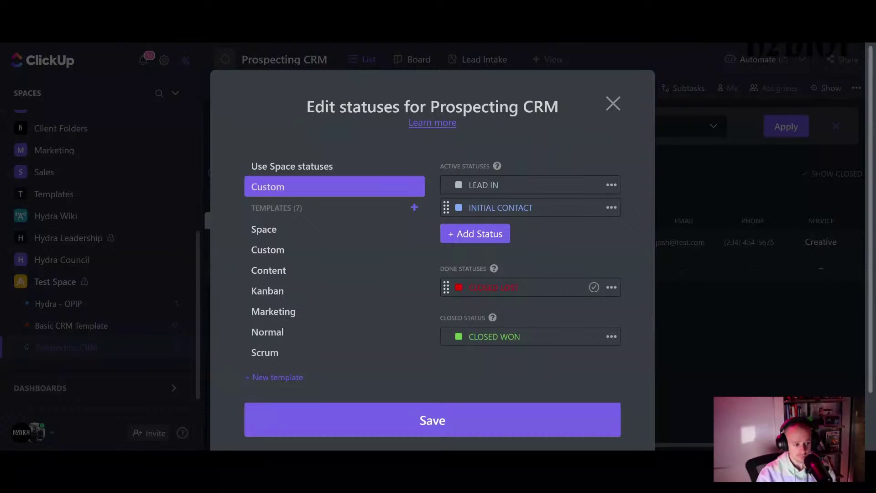
# - Add a pink CALL BOOKED active status
pyautogui.click(475, 234)
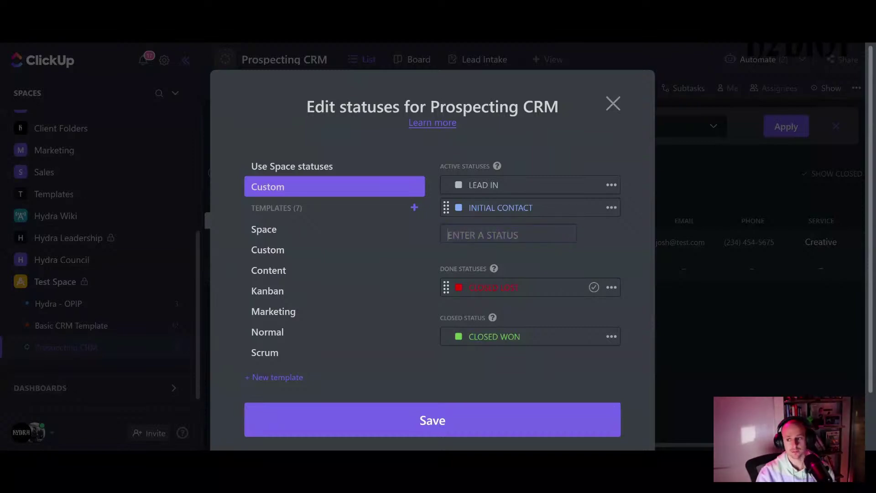
pyautogui.write('CA')
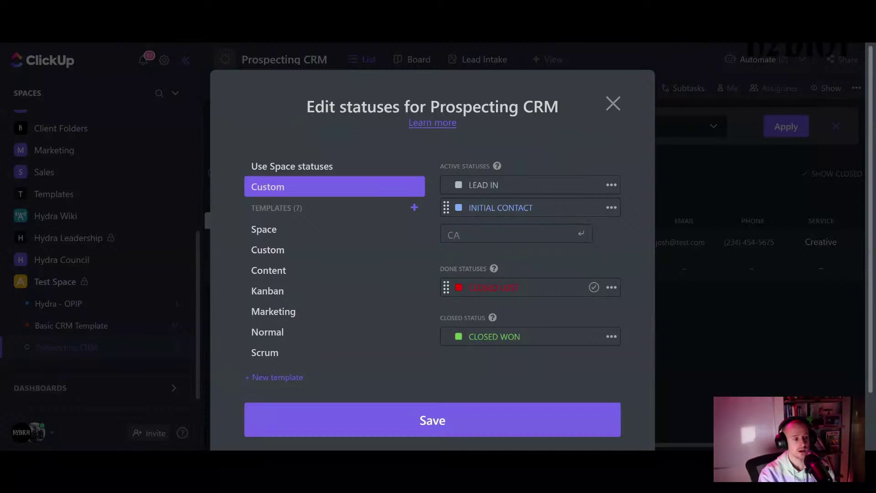
pyautogui.write('LL BOOKED')
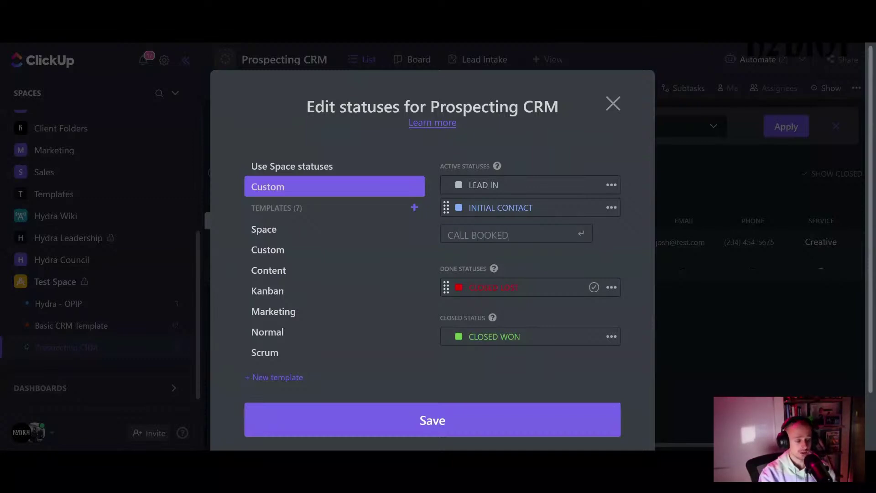
pyautogui.press('Return')
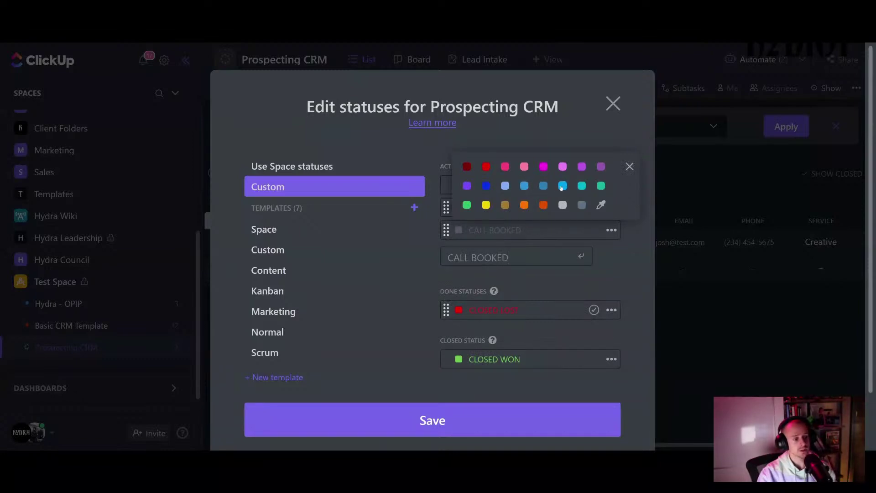
pyautogui.click(563, 167)
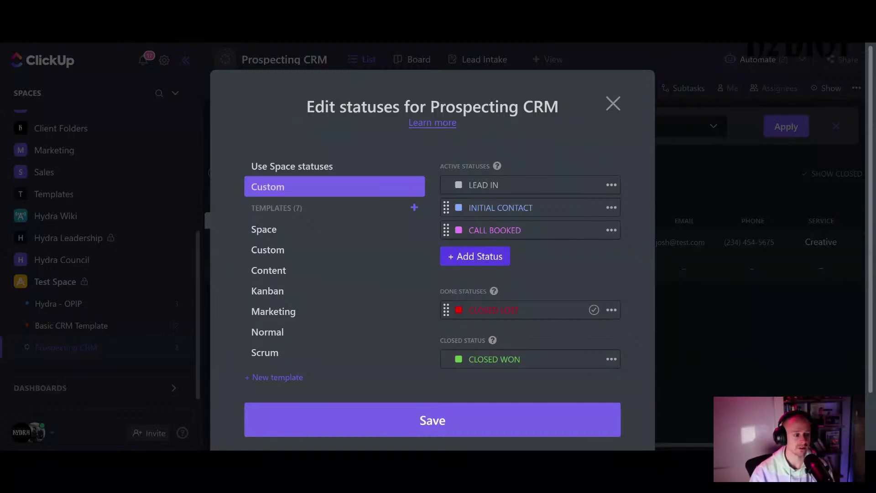
# - Add NO SHOWED and PROPOSAL SENT as active statuses after CALL BOOKED
pyautogui.click(495, 256)
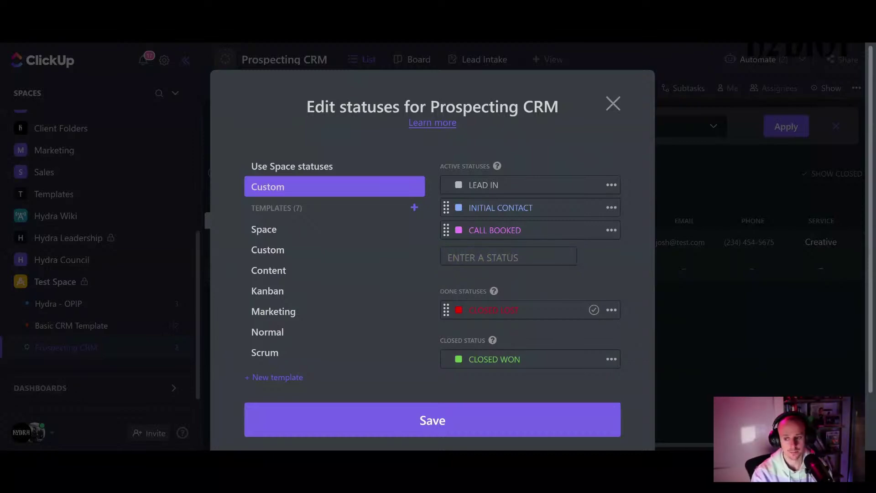
pyautogui.write('NO SHO')
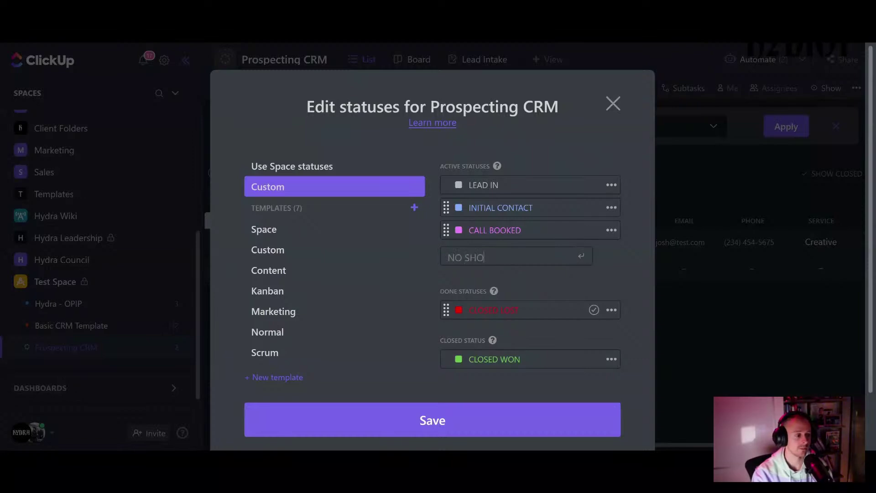
pyautogui.write('WED')
pyautogui.press('Return')
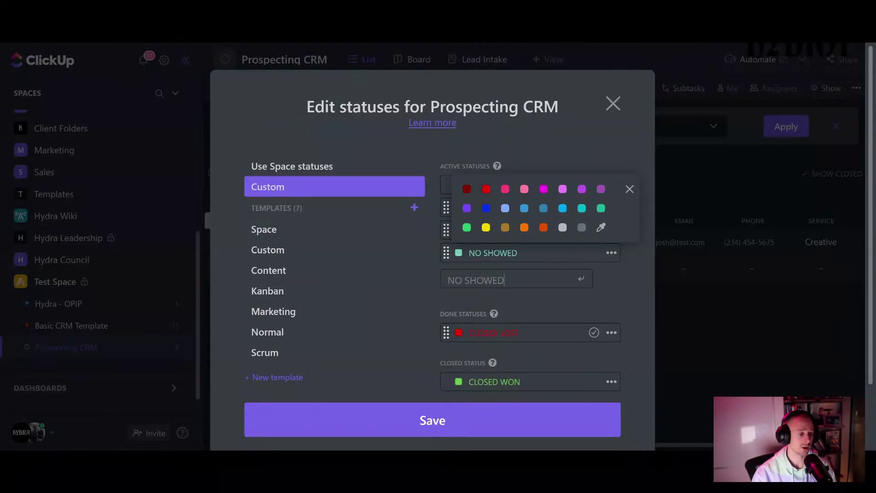
pyautogui.click(601, 271)
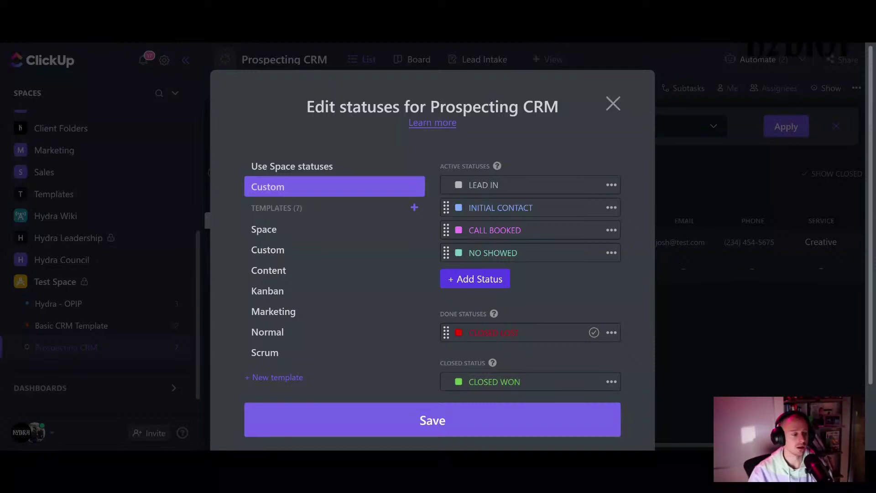
pyautogui.click(480, 279)
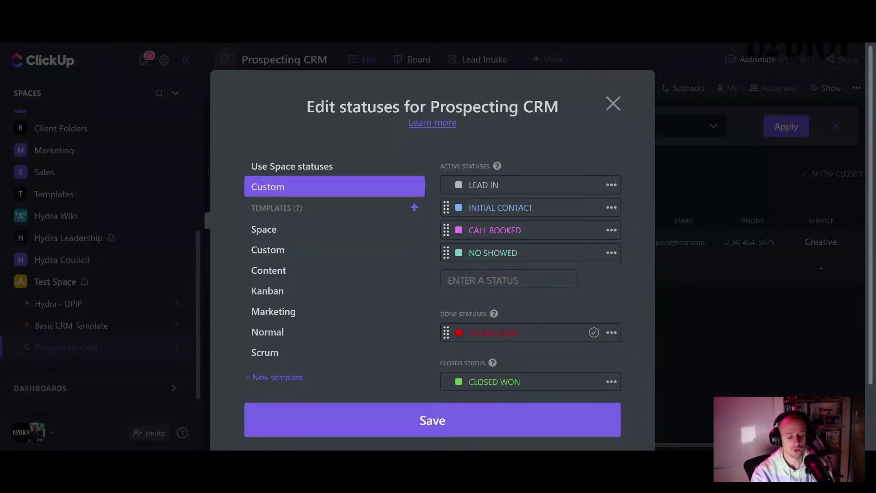
pyautogui.write('PRO')
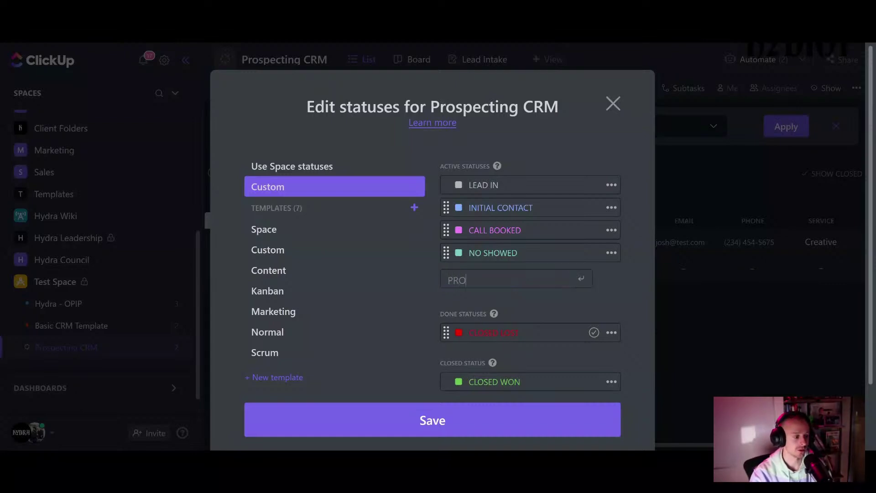
pyautogui.write('POSAL')
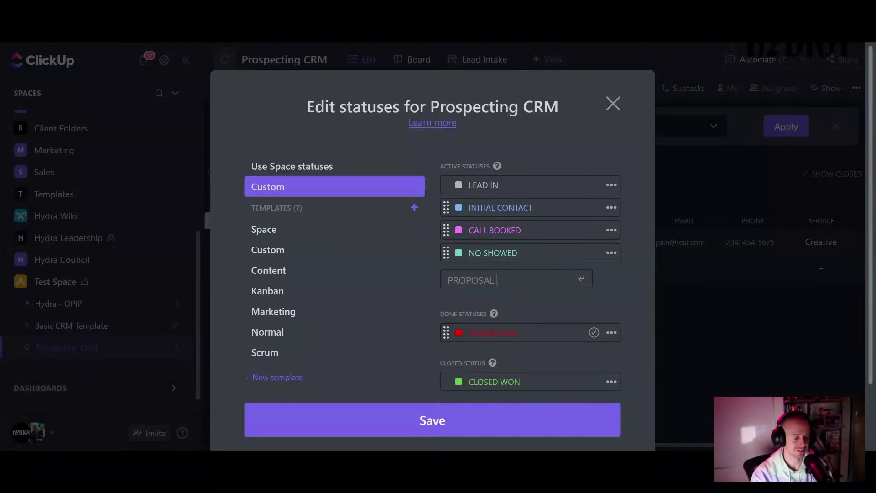
pyautogui.write(' SENT')
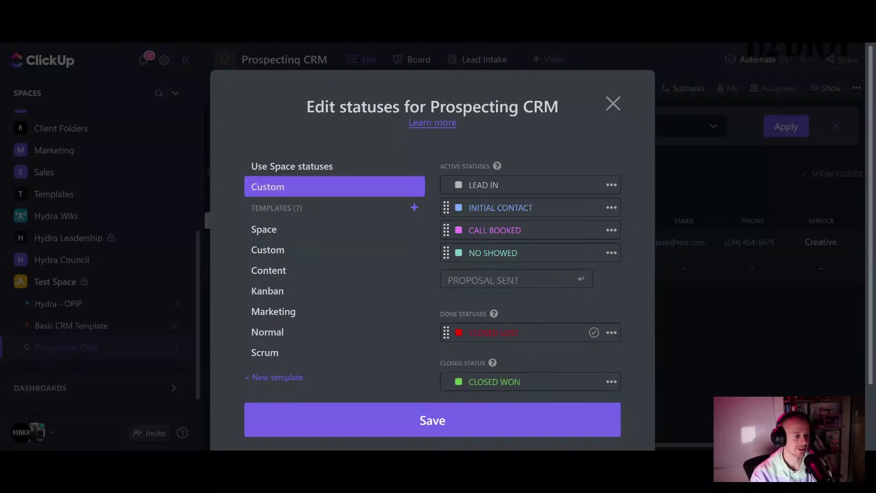
pyautogui.press('Return')
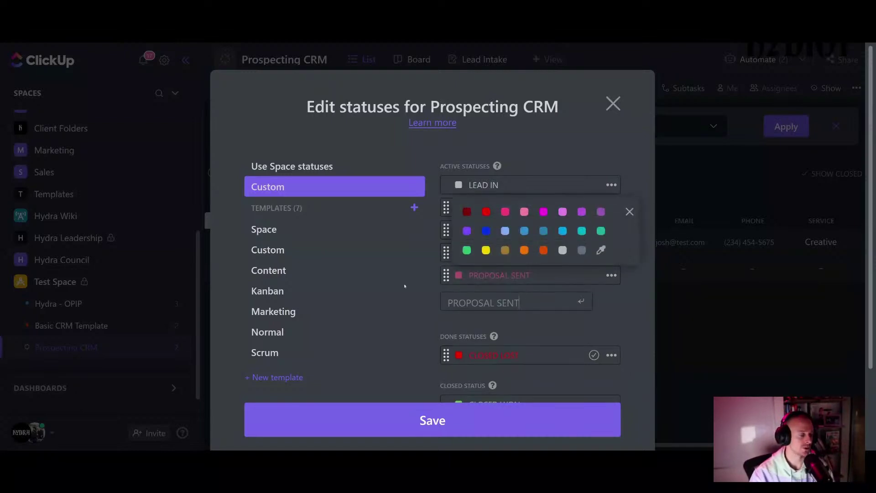
pyautogui.press('Escape')
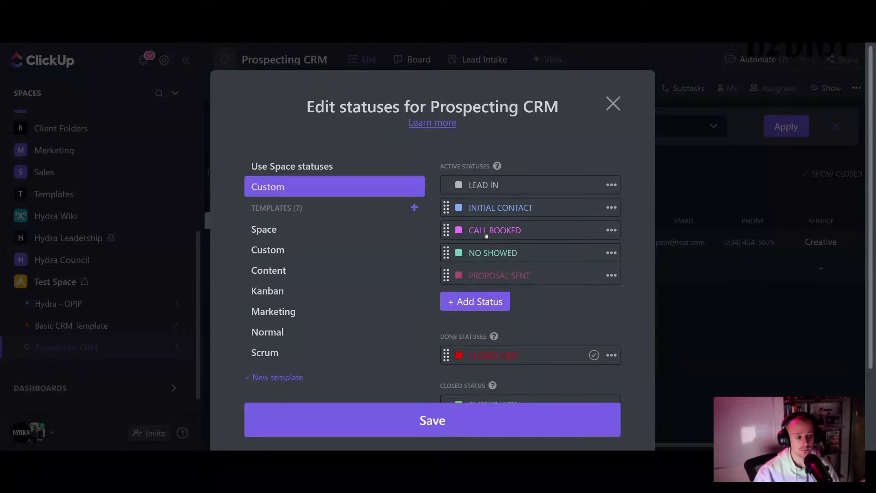
# - Add a teal NEGOTIATION status after PROPOSAL SENT
pyautogui.click(489, 302)
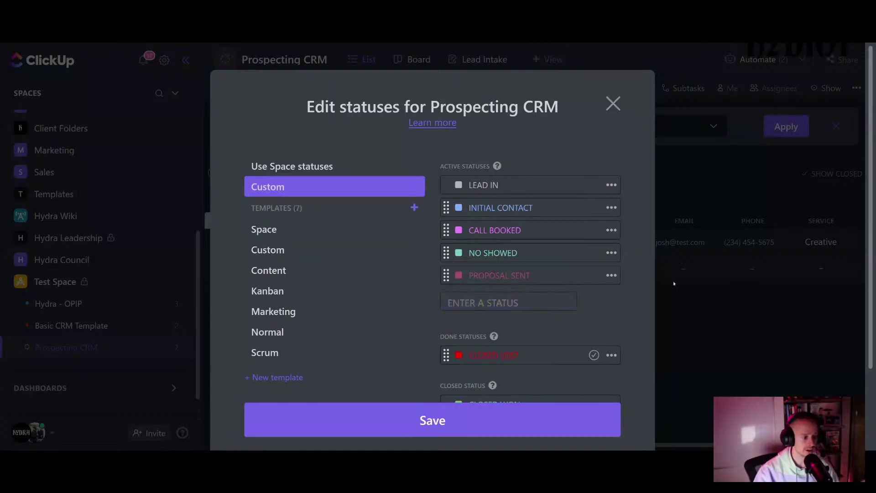
pyautogui.press('Escape')
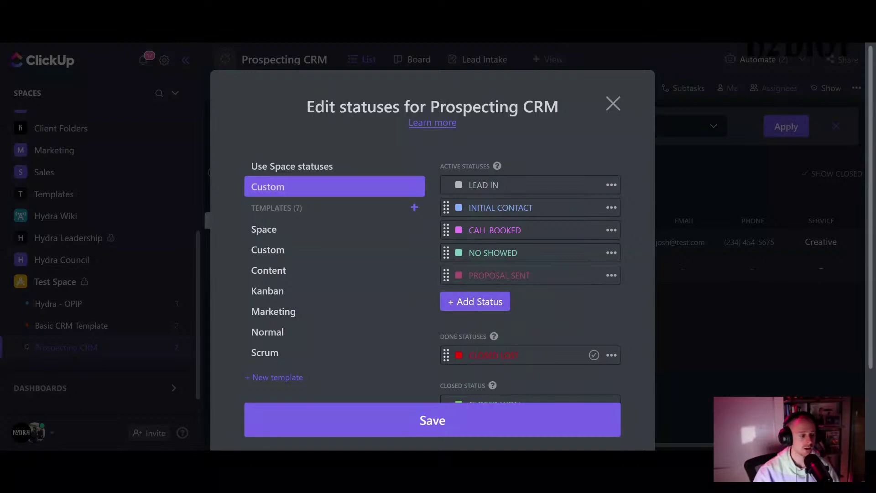
pyautogui.click(475, 301)
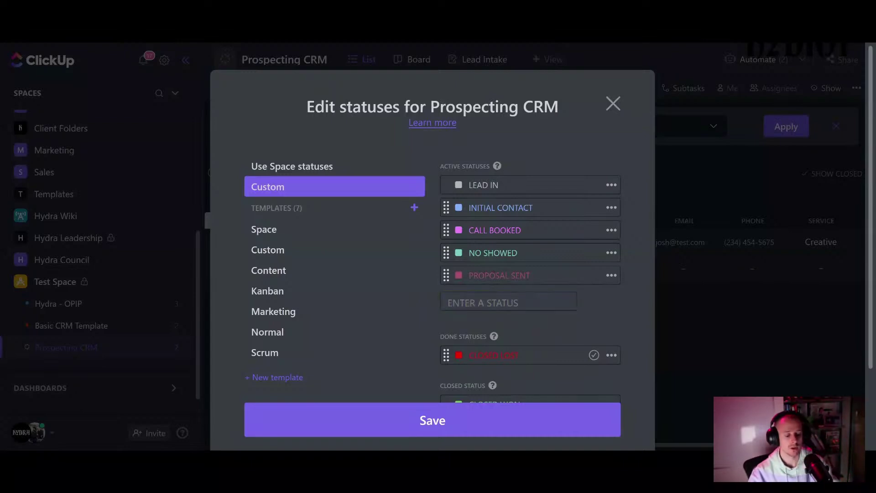
pyautogui.write('NEGOT')
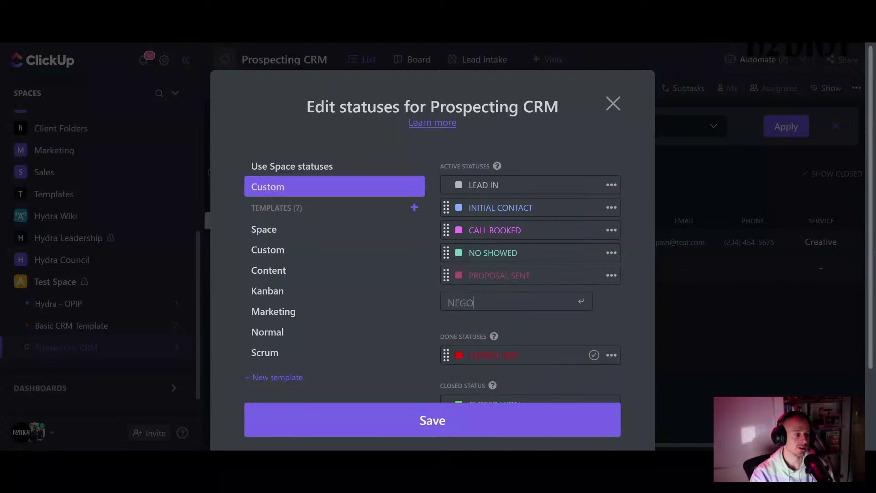
pyautogui.write('N')
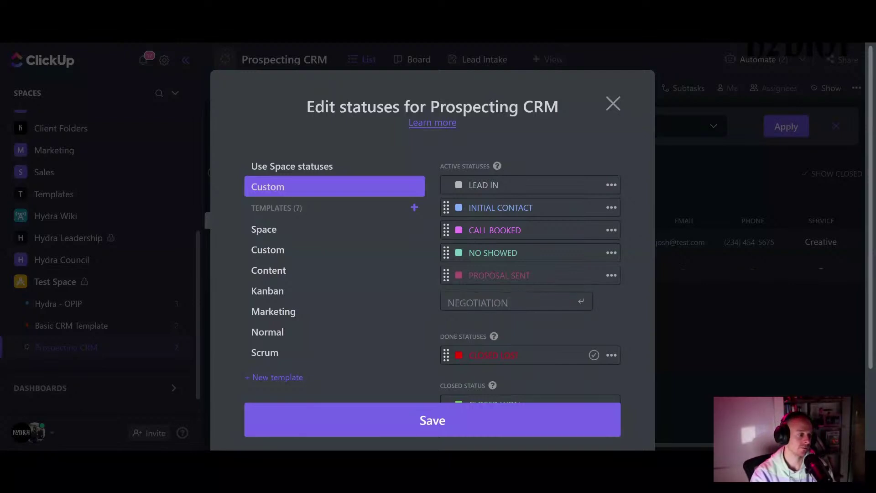
pyautogui.press('Return')
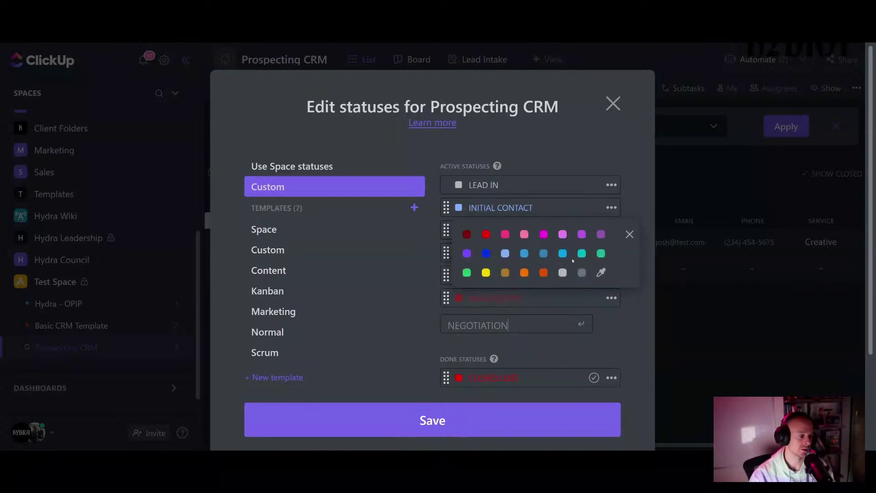
pyautogui.click(583, 256)
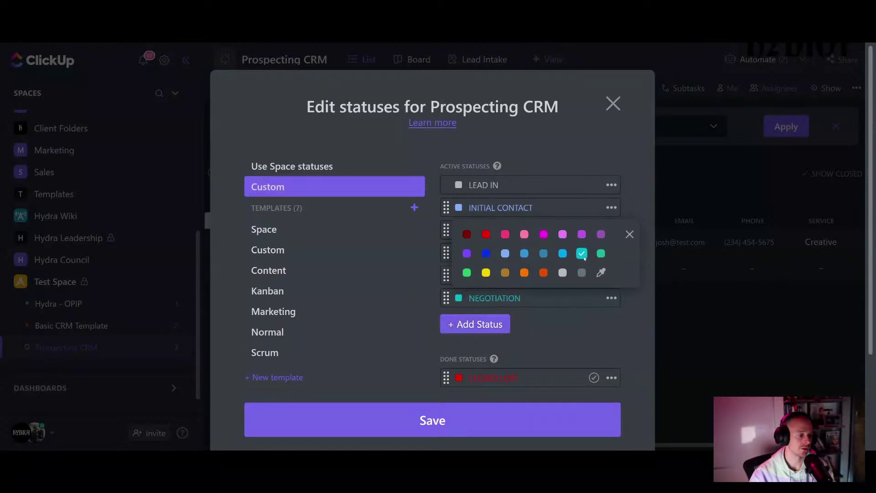
pyautogui.click(545, 339)
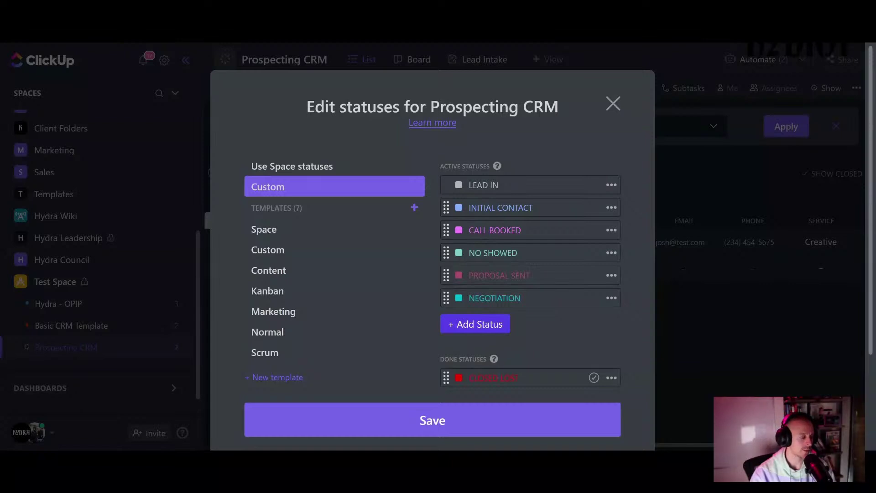
pyautogui.click(499, 324)
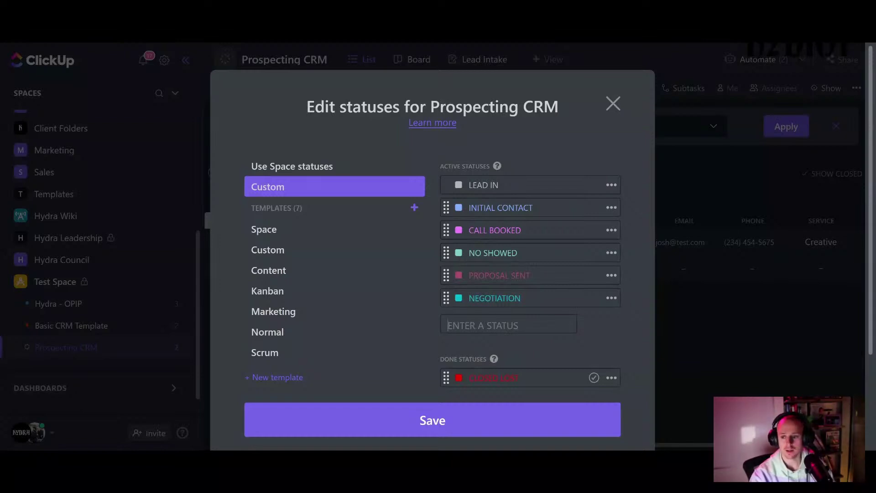
# - Add a purple 30 DAYS TO CLOSE status, then review the done and closed statuses
pyautogui.write('30 DA')
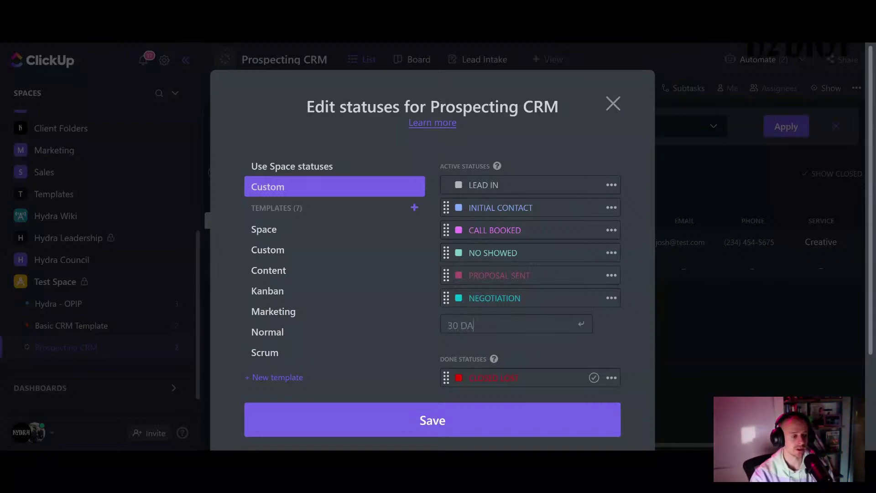
pyautogui.write('YS TO CLOSE')
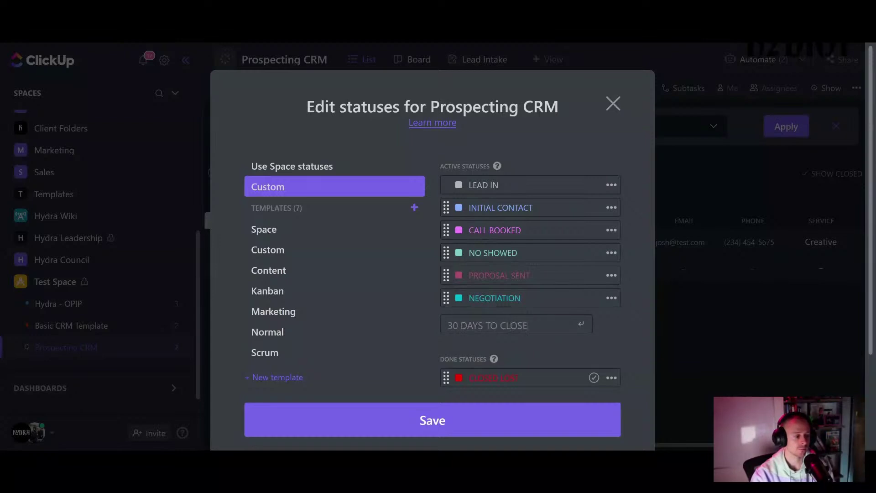
pyautogui.press('Return')
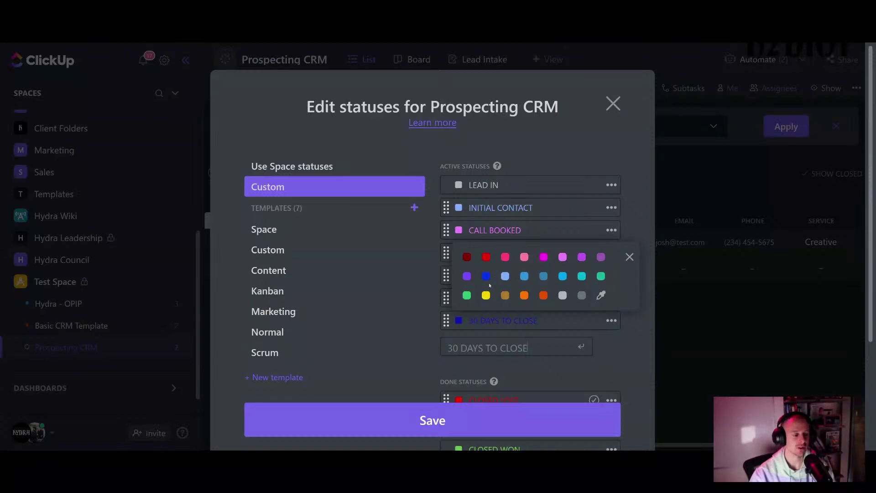
pyautogui.click(467, 277)
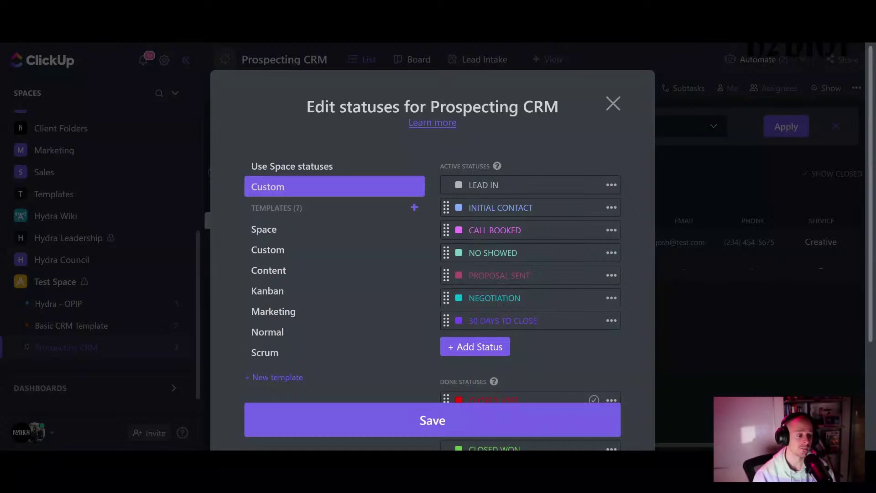
pyautogui.scroll(-3, 587, 296)
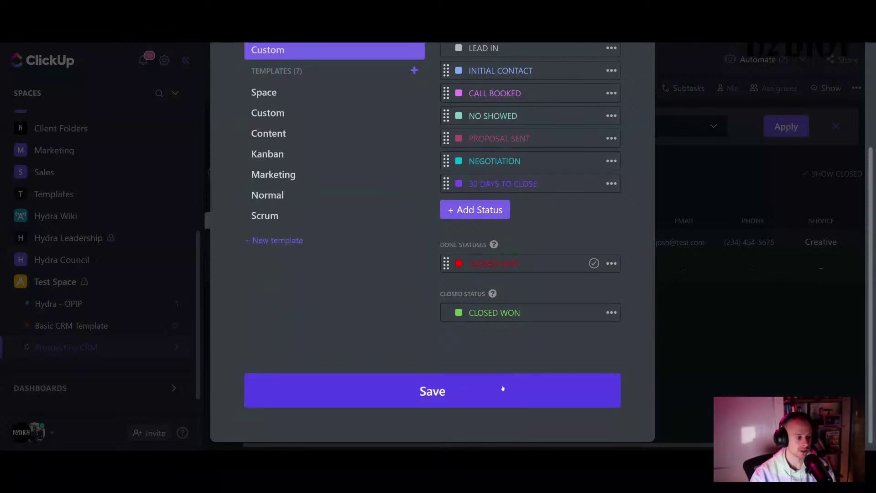
pyautogui.scroll(1, 527, 241)
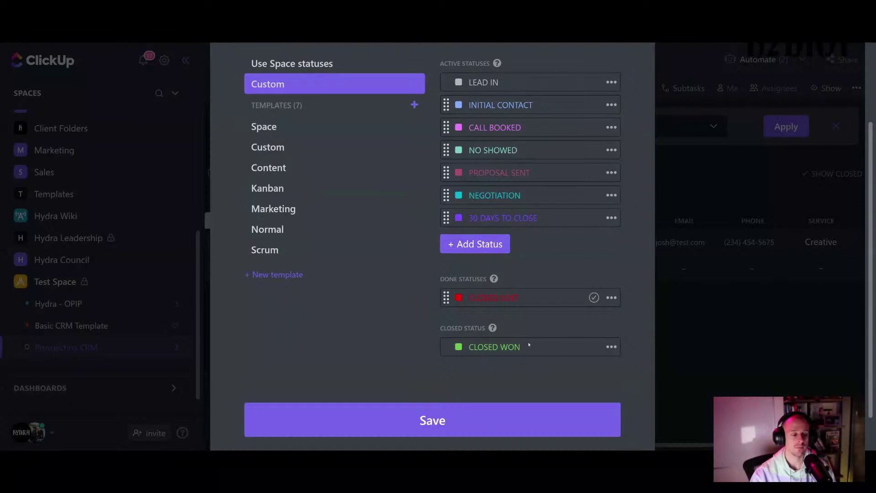
# - Save the edited statuses, move Hydra into INITIAL CONTACT, and collapse the sidebar
pyautogui.click(548, 252)
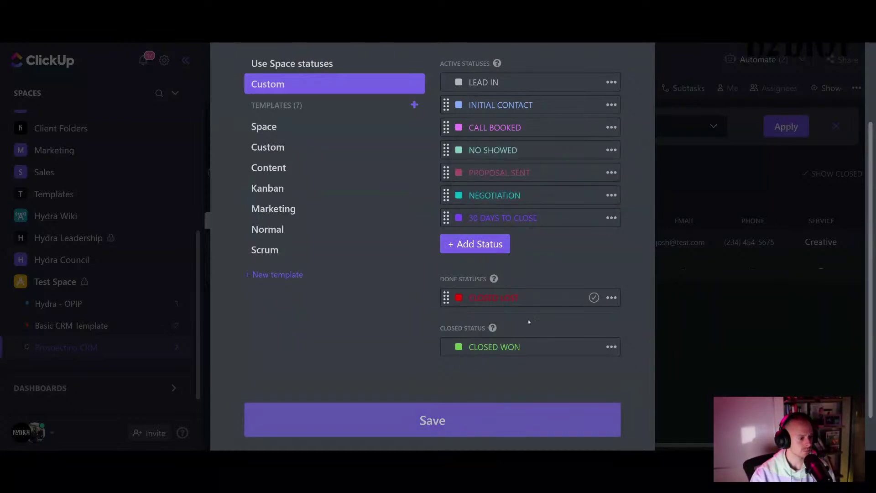
pyautogui.click(483, 412)
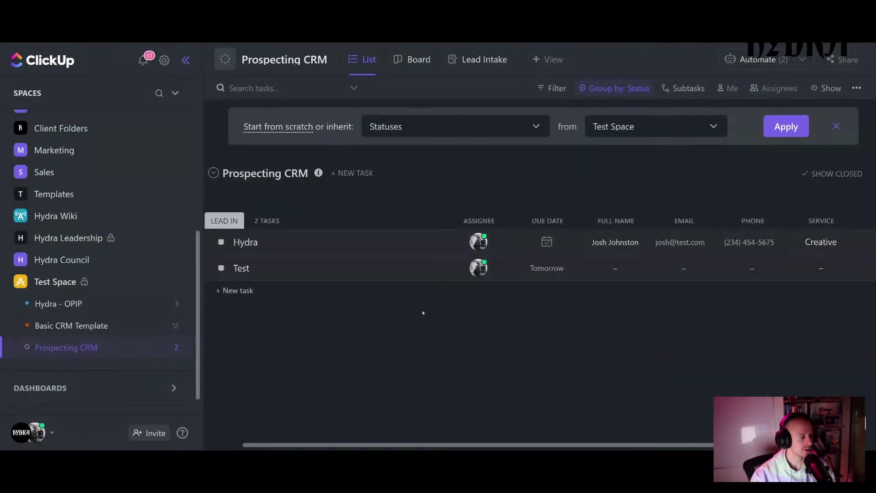
pyautogui.click(220, 241)
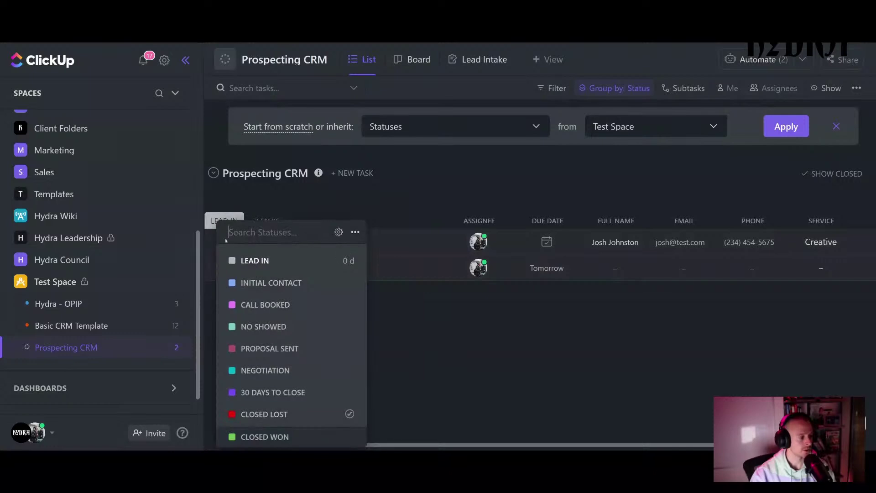
pyautogui.click(284, 284)
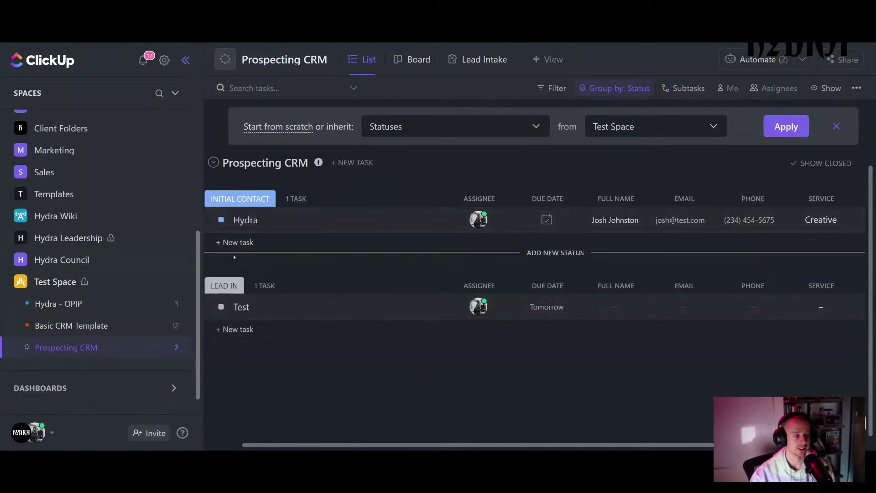
pyautogui.click(186, 60)
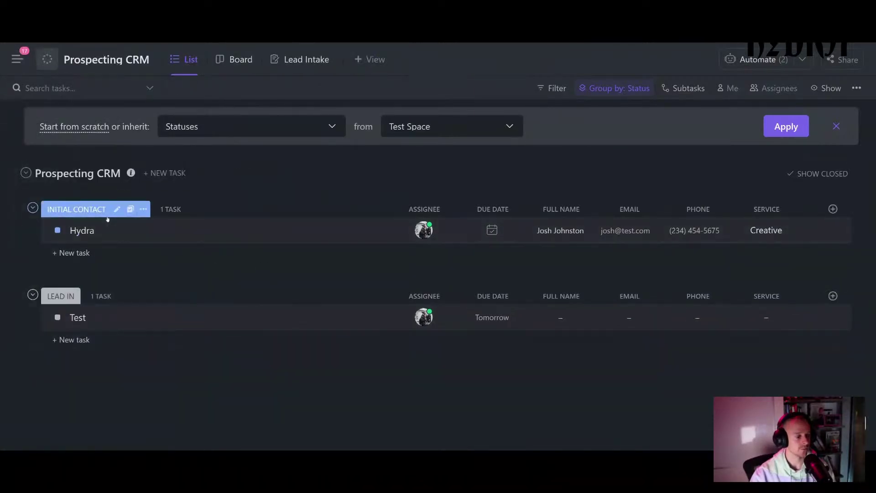
# - Switch Hydra to NEGOTIATION, then return it to LEAD IN alongside Test
pyautogui.click(57, 230)
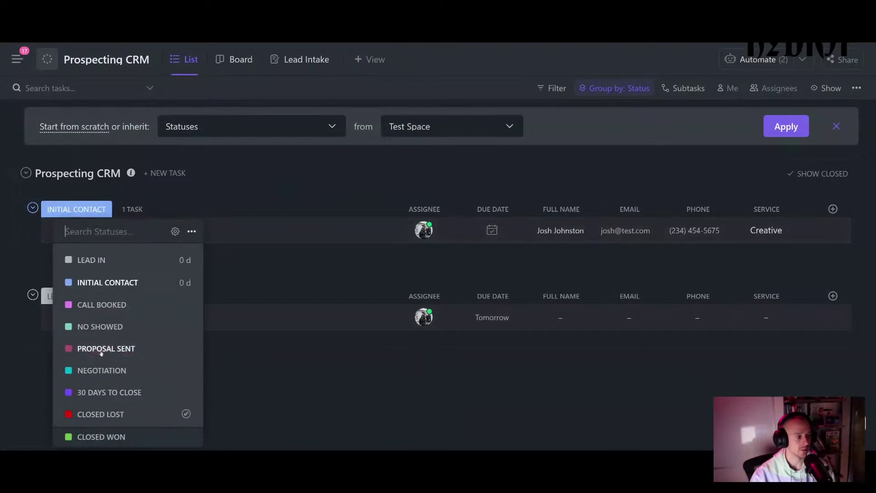
pyautogui.click(101, 370)
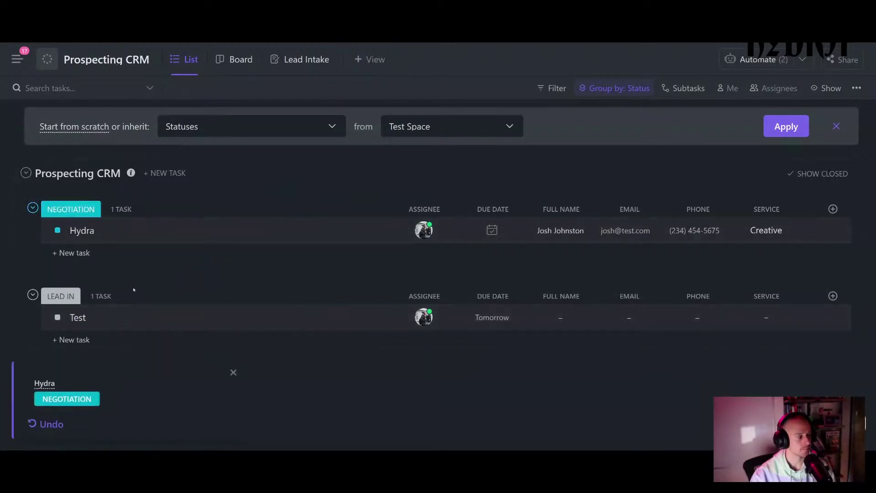
pyautogui.click(57, 231)
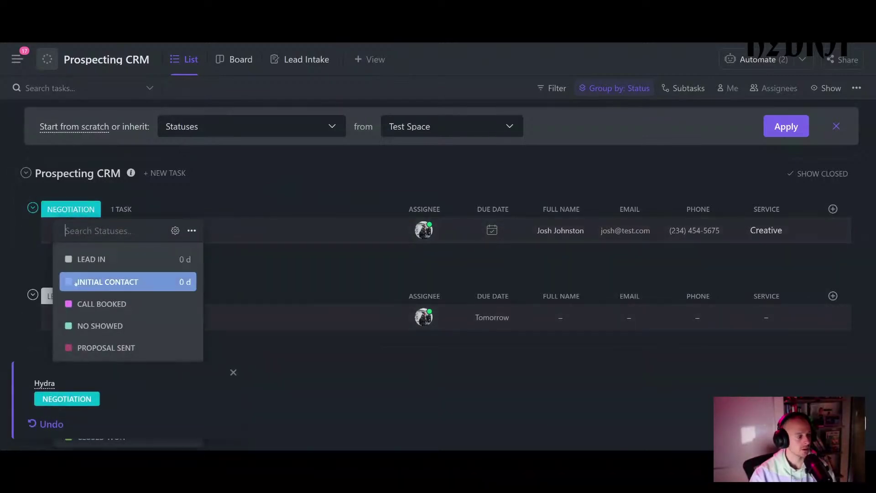
pyautogui.click(77, 259)
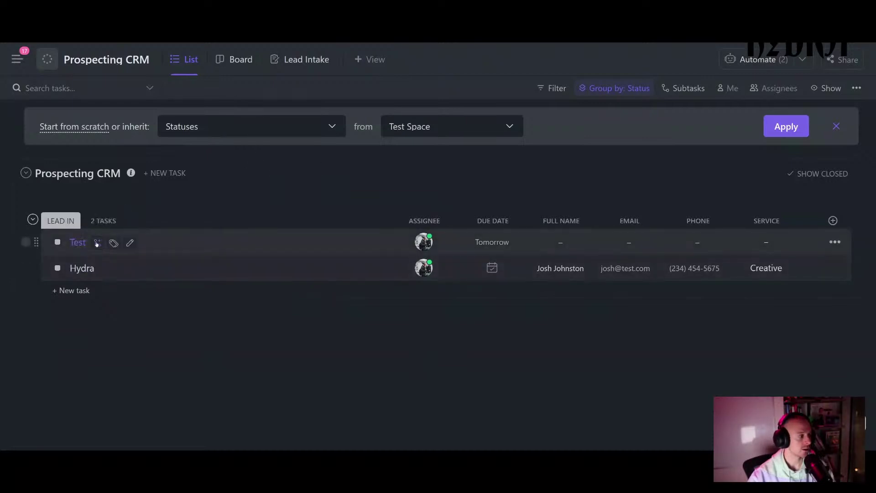
# - Rename the Test task to 'Prospect 1'
pyautogui.click(130, 242)
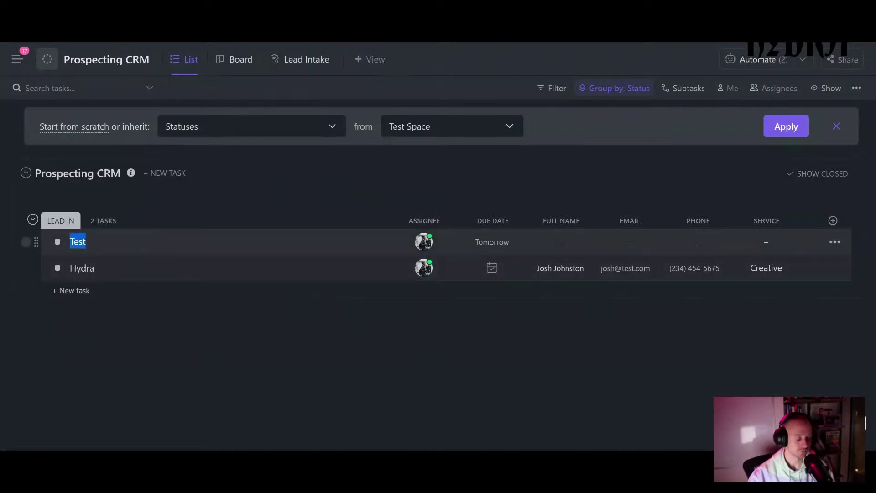
pyautogui.write('Pro')
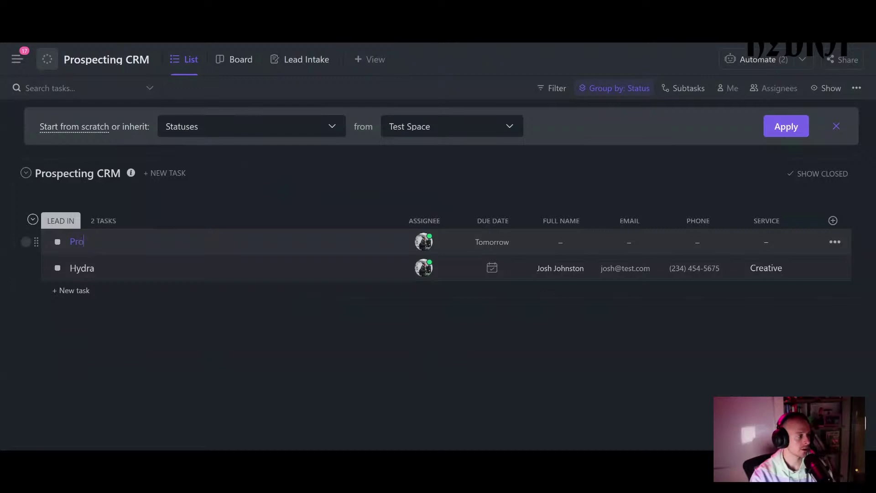
pyautogui.write('spect 1')
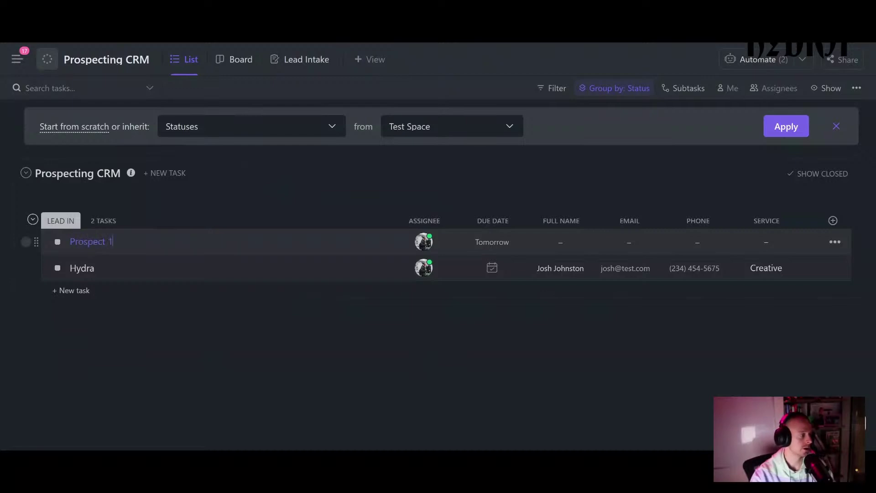
pyautogui.click(68, 290)
# - Add a task 'Prospect 2', correcting the misspelled 'Proecpect'
pyautogui.write('P')
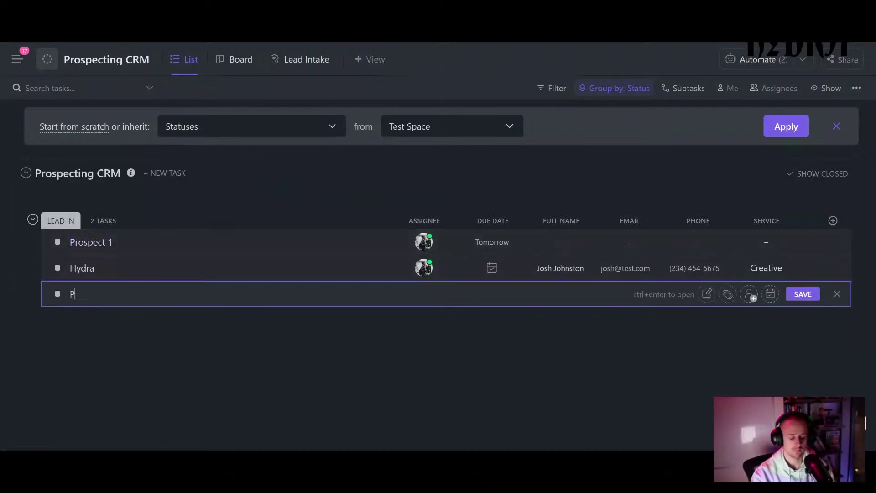
pyautogui.write('roecpect 2')
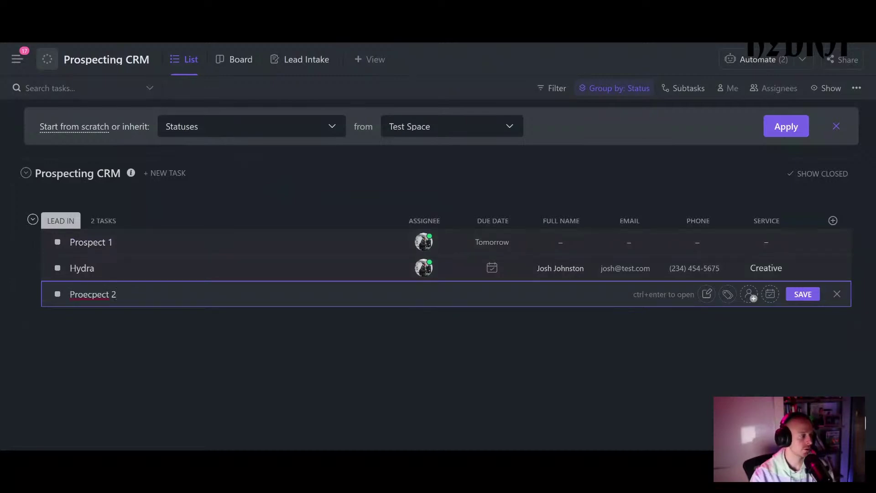
pyautogui.doubleClick(89, 295)
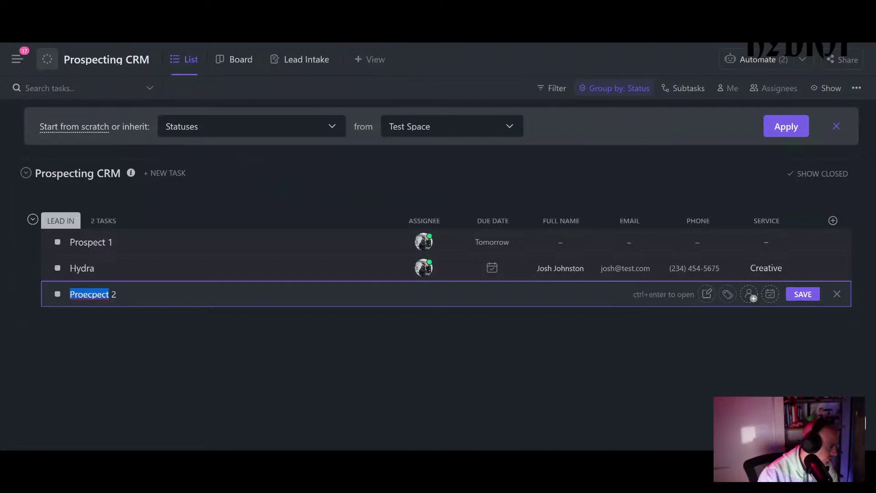
pyautogui.press('Right')
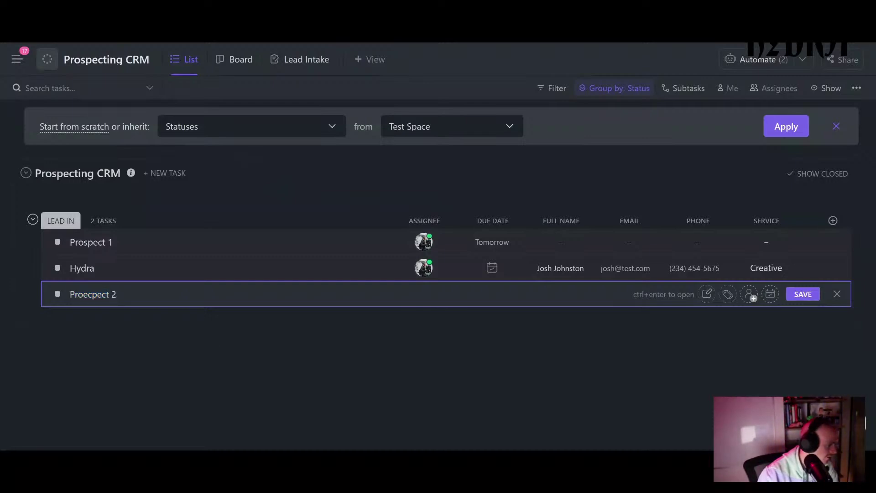
pyautogui.hotkey('shift', 'Left')
pyautogui.hotkey('shift', 'Left')
pyautogui.hotkey('shift', 'Left')
pyautogui.hotkey('shift', 'Left')
pyautogui.hotkey('shift', 'Left')
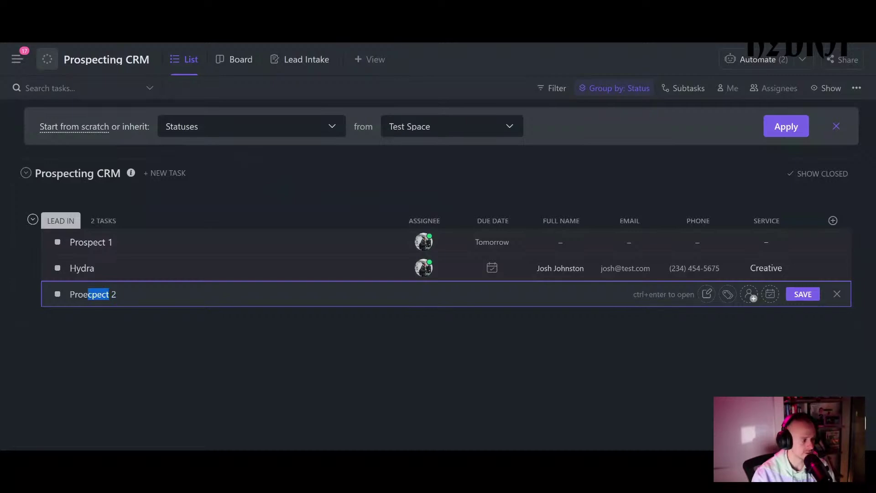
pyautogui.hotkey('shift', 'Left')
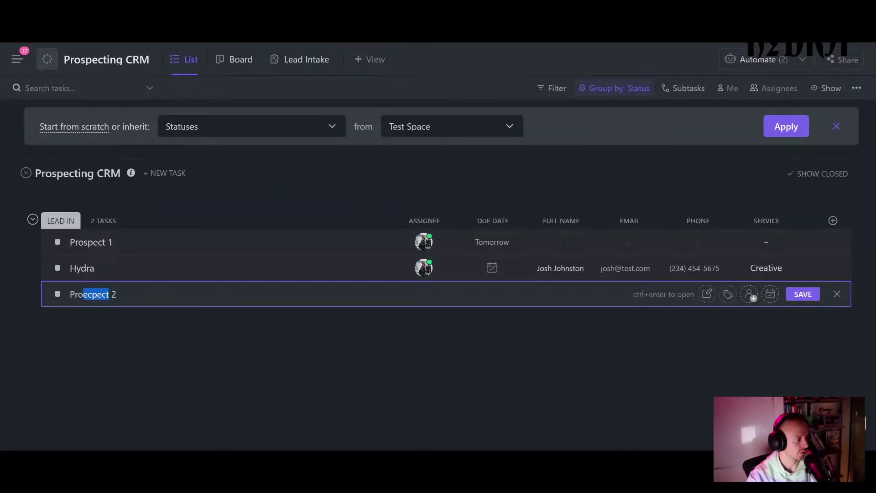
pyautogui.write('spect')
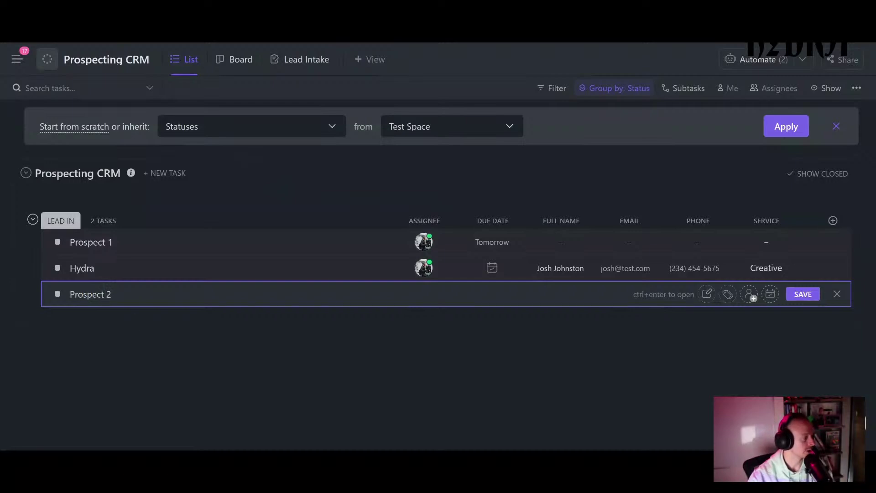
pyautogui.press('Return')
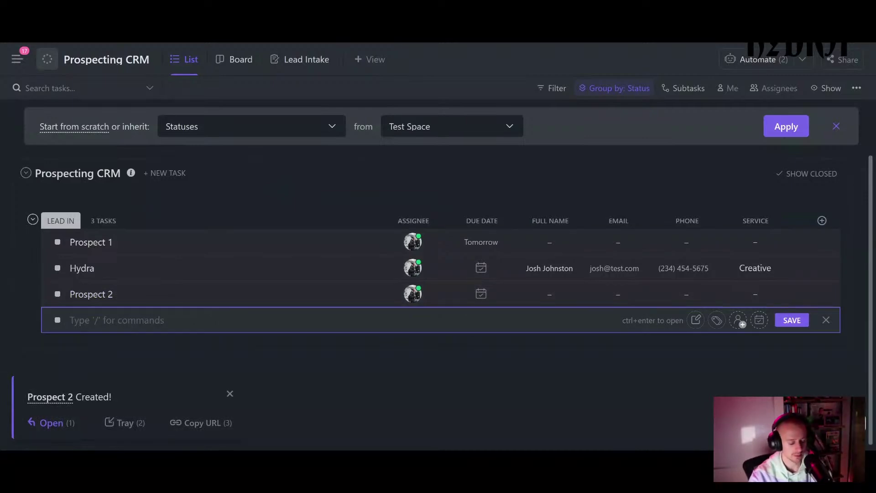
# - Add a task 'Prospect 3' and begin entering 'Prospect 4'
pyautogui.write('Pros')
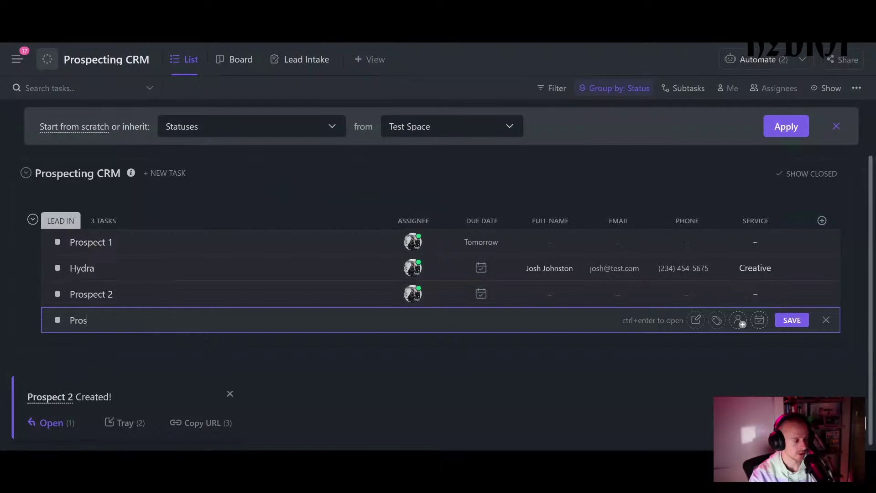
pyautogui.write('pect ')
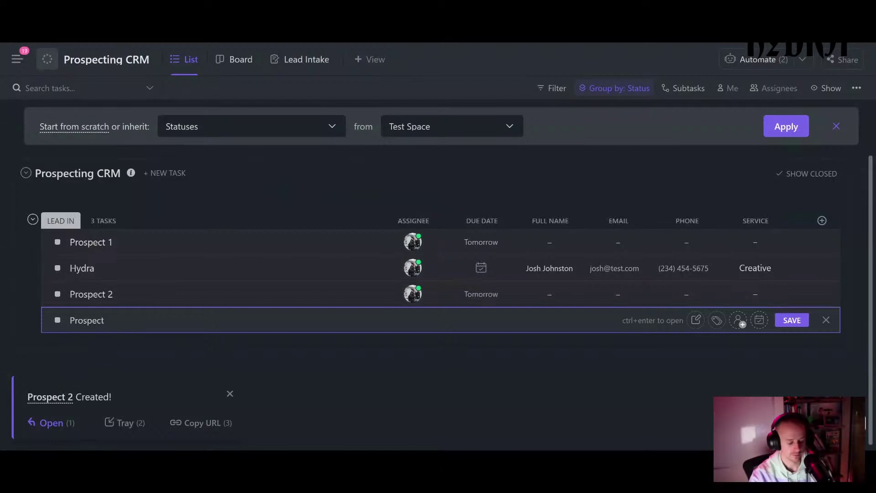
pyautogui.write('3')
pyautogui.press('Return')
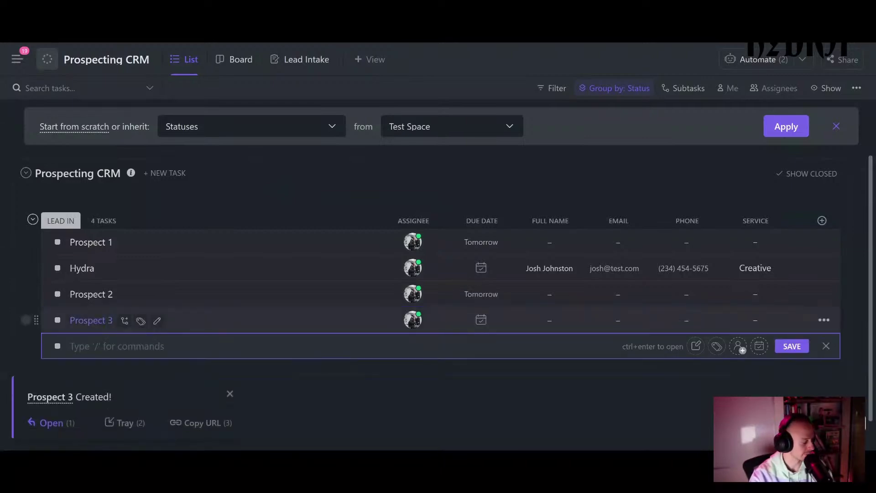
pyautogui.write('Pro')
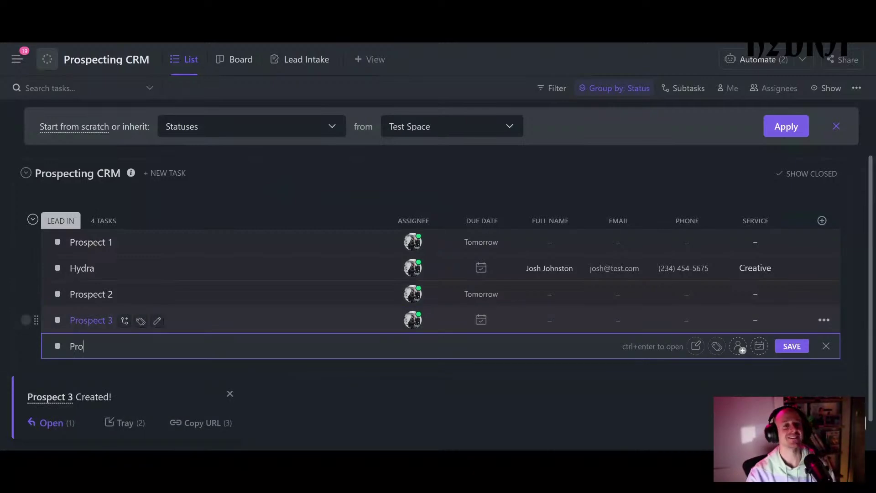
pyautogui.write('c')
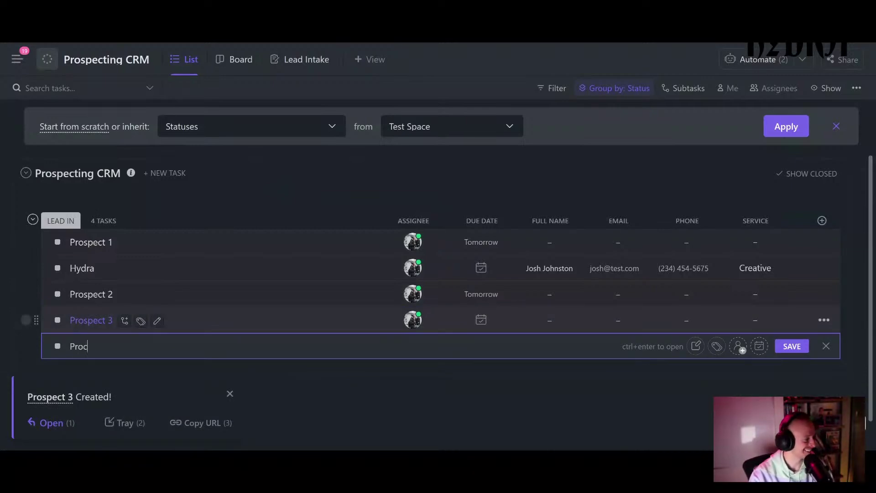
pyautogui.press('BackSpace')
pyautogui.write('spect ')
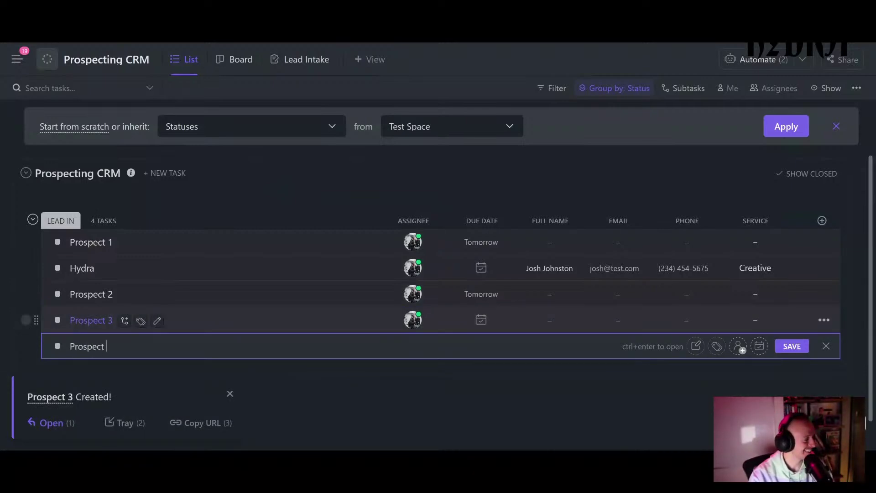
pyautogui.write('4')
# - Save the Prospect 4 task and set its status to NO SHOWED
pyautogui.press('Return')
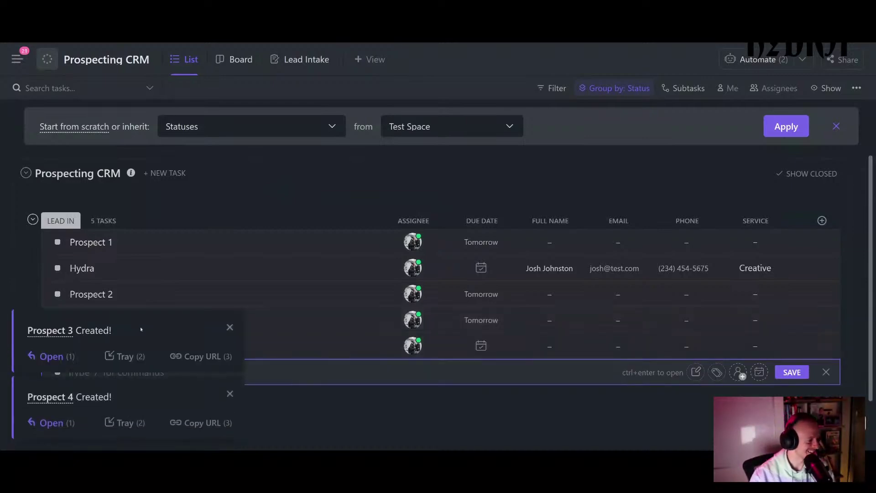
pyautogui.press('Escape')
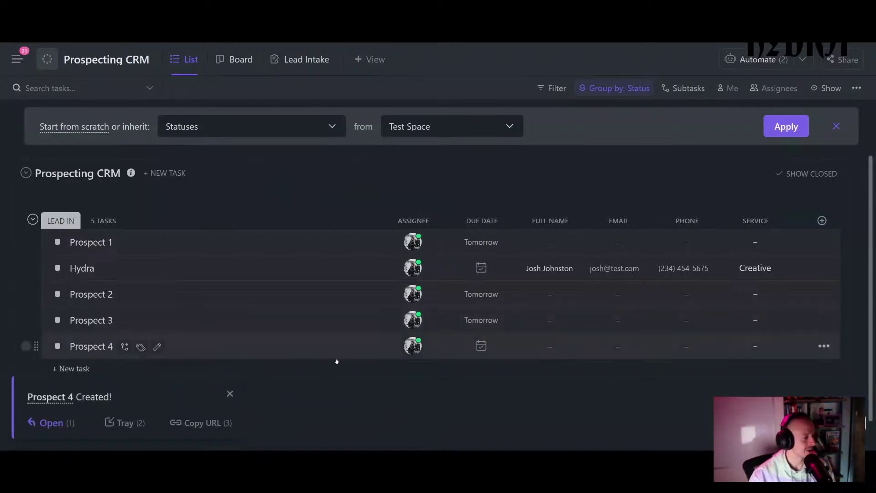
pyautogui.click(57, 346)
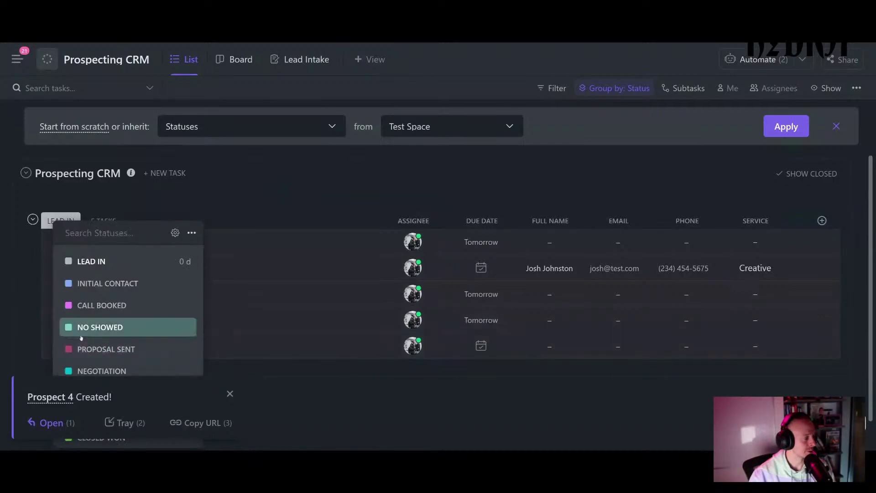
pyautogui.click(81, 336)
# - Move Prospect 2 into CALL BOOKED and Prospect 3 into 30 DAYS TO CLOSE
pyautogui.click(57, 292)
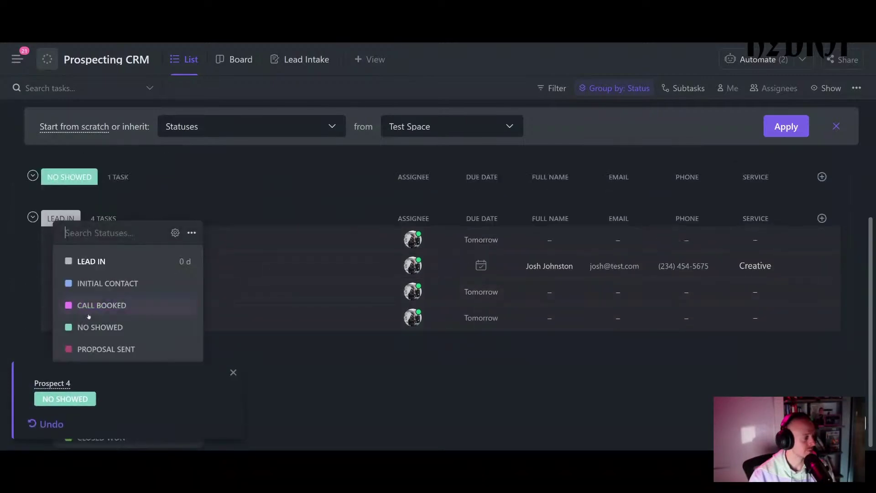
pyautogui.click(89, 315)
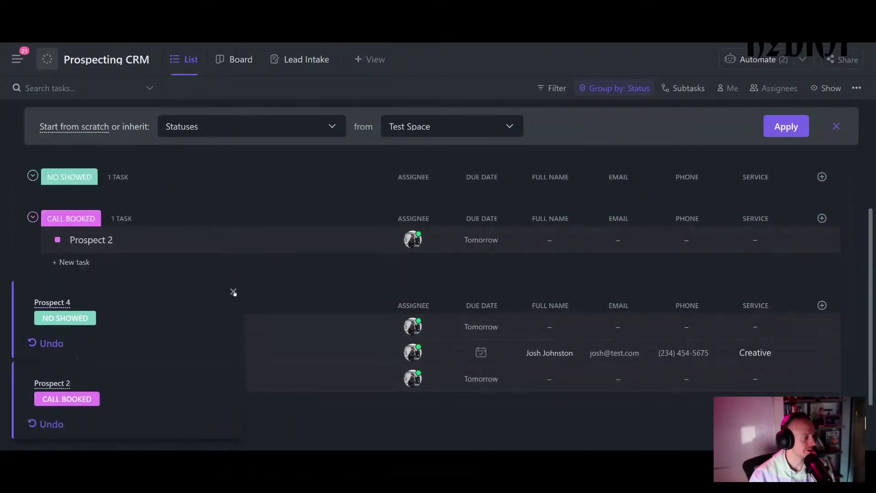
pyautogui.click(233, 292)
pyautogui.click(232, 371)
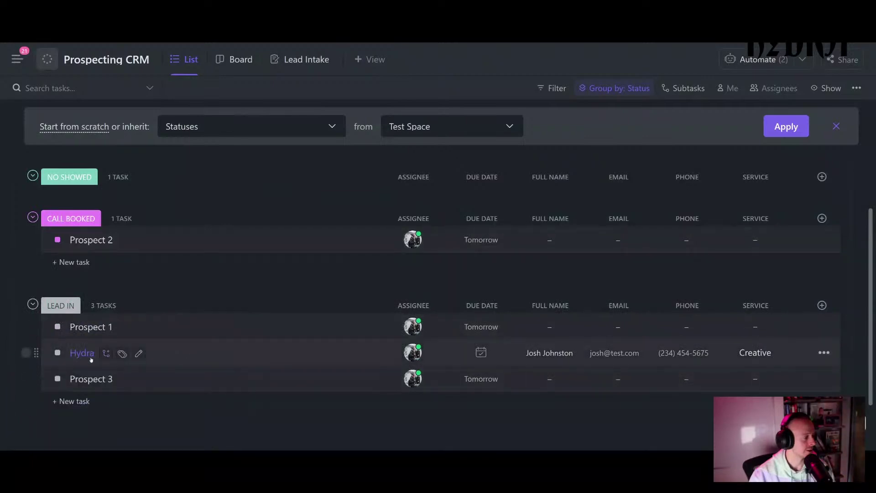
pyautogui.click(58, 379)
pyautogui.click(96, 391)
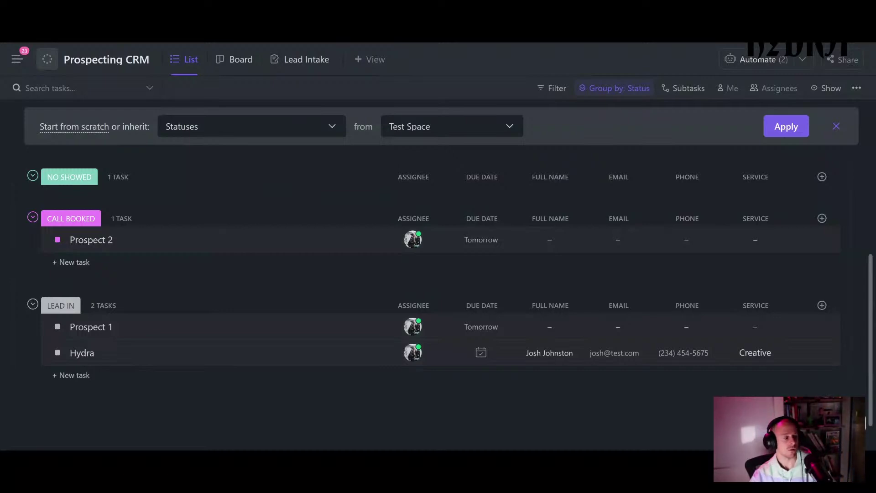
pyautogui.scroll(2, 187, 326)
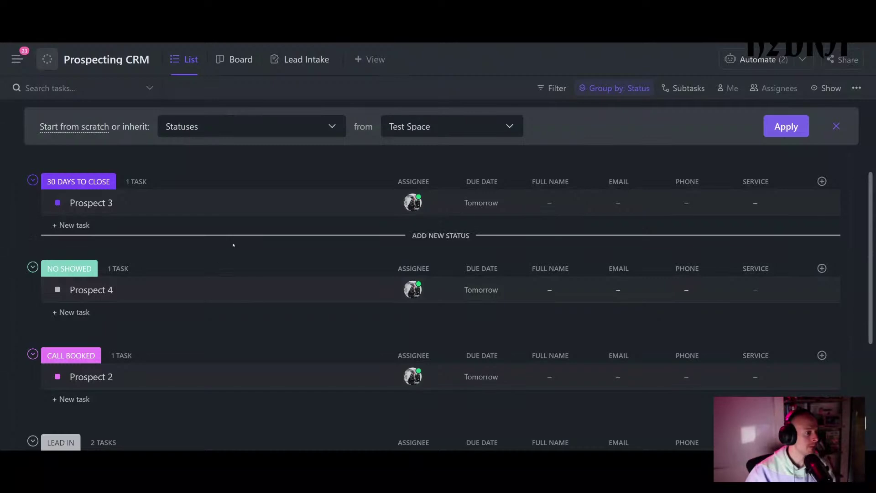
pyautogui.scroll(-2, 233, 245)
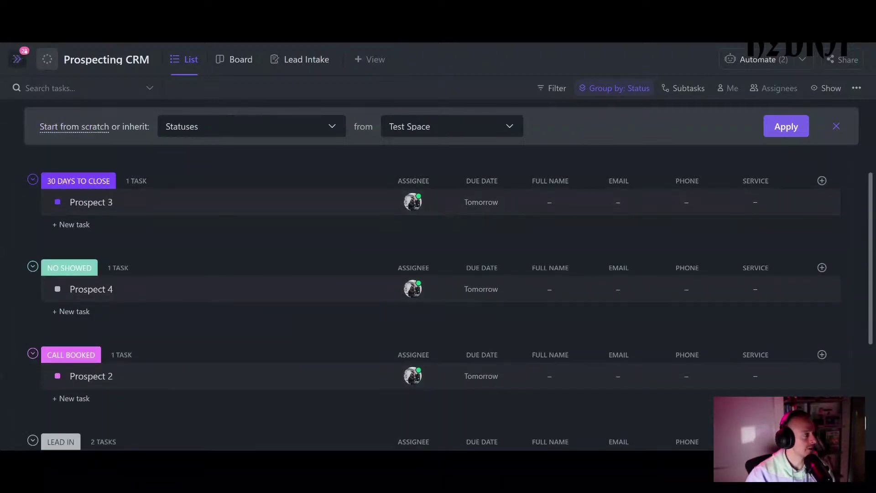
# - Colour the Prospecting CRM list purple from the Spaces sidebar
pyautogui.moveTo(17, 59)
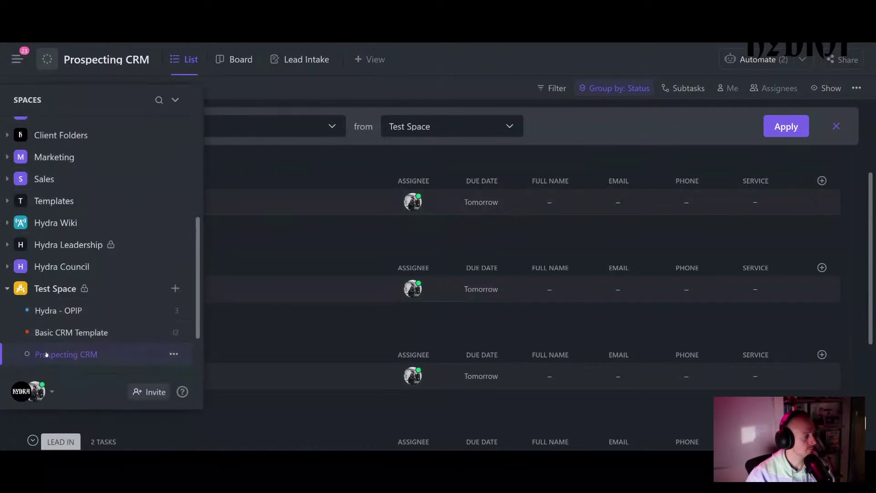
pyautogui.click(30, 354)
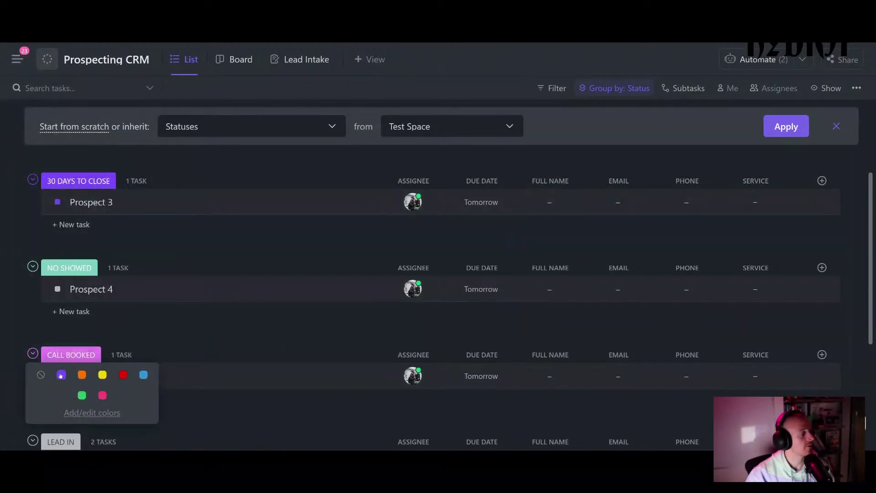
pyautogui.press('Escape')
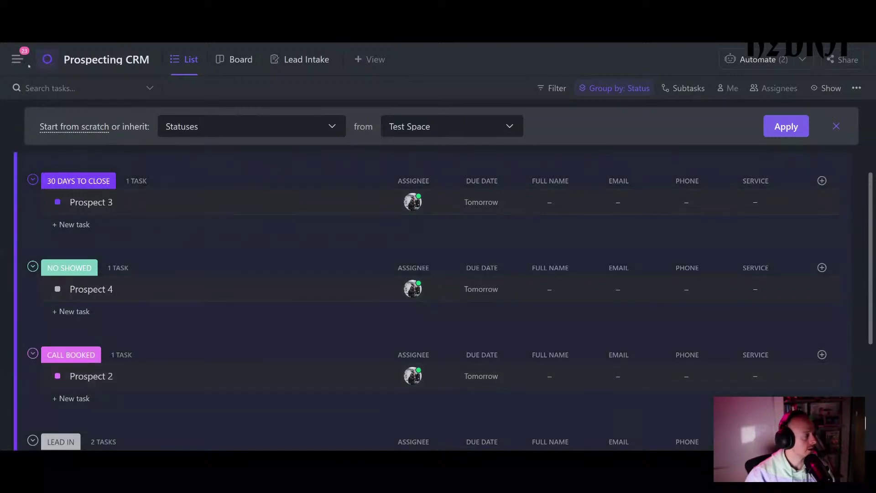
pyautogui.moveTo(18, 292)
pyautogui.click(159, 347)
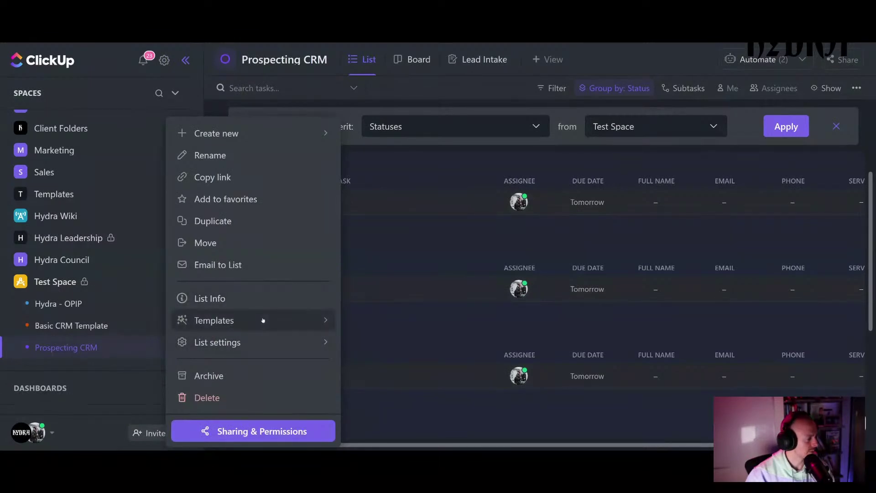
# - Save the list as a new template 'Prospecting CRM' with public sharing enabled
pyautogui.click(263, 320)
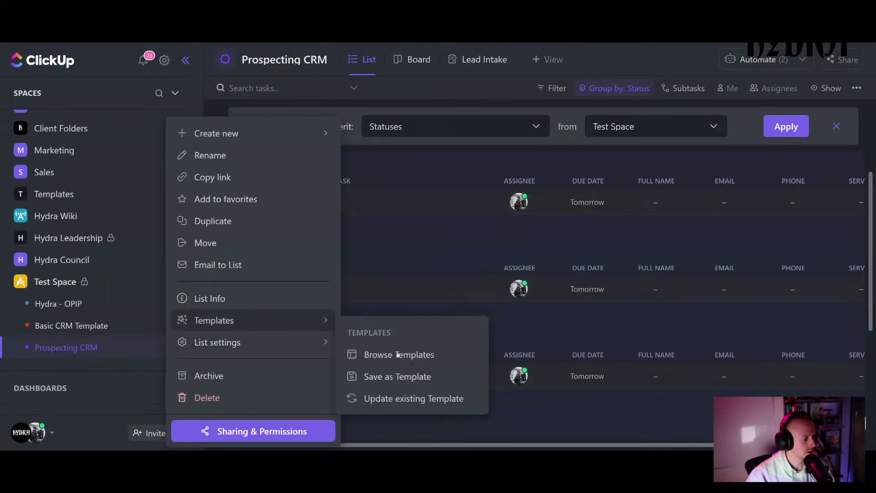
pyautogui.click(411, 377)
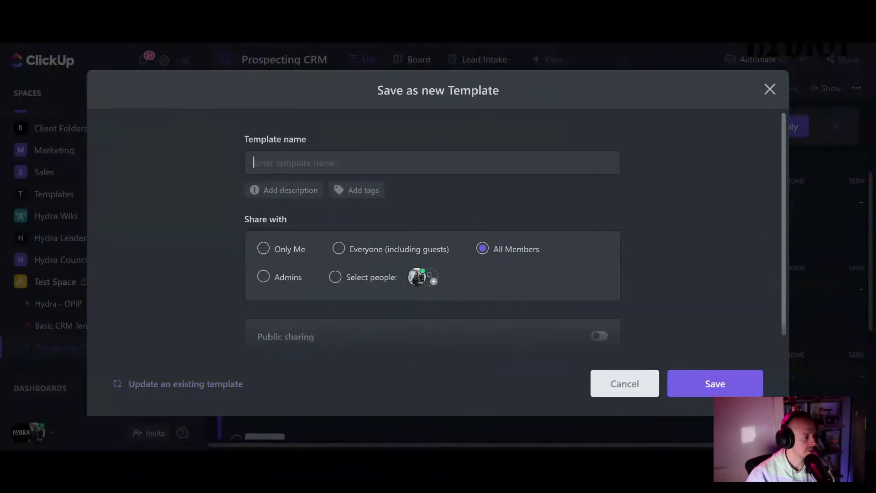
pyautogui.write('Pro')
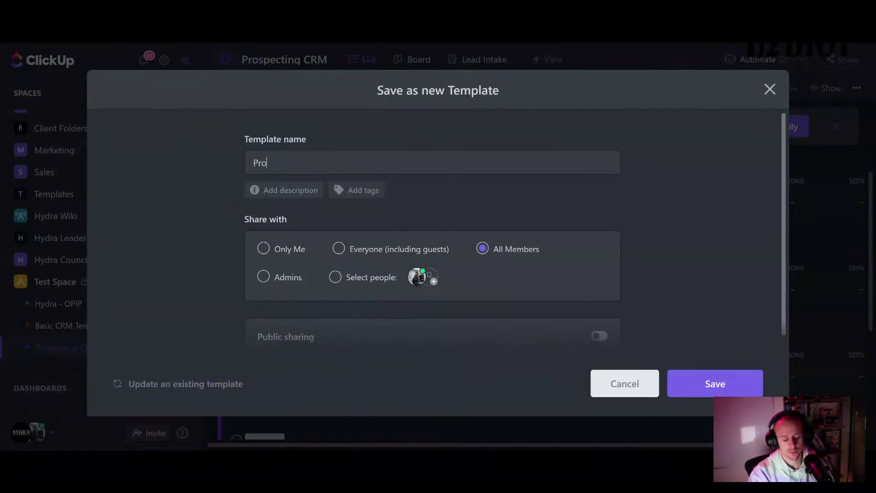
pyautogui.write('specting CR')
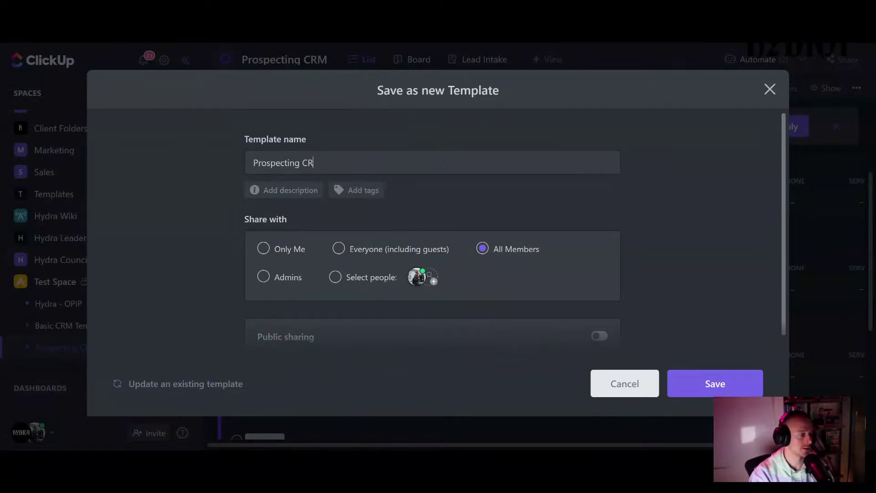
pyautogui.write('M')
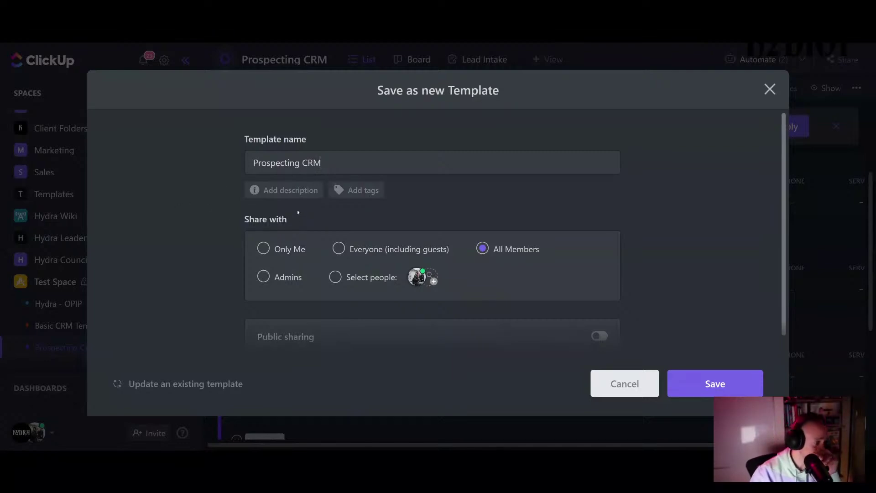
pyautogui.scroll(-2, 298, 212)
pyautogui.click(598, 240)
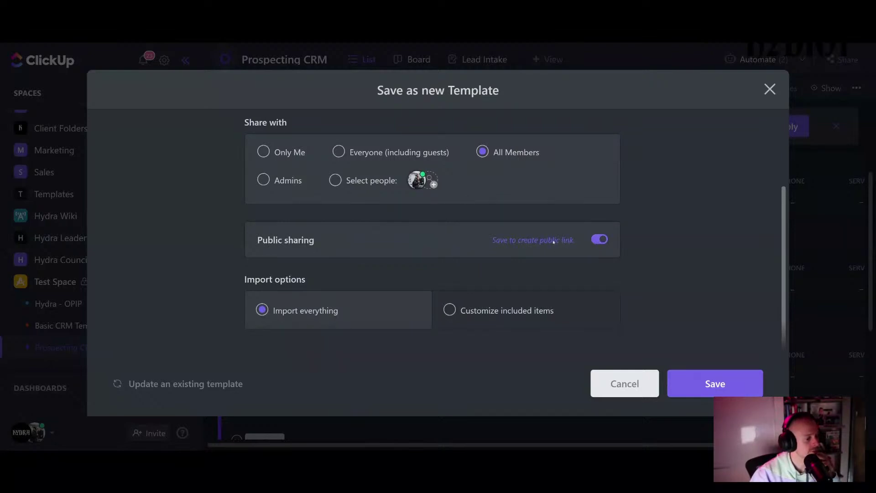
pyautogui.click(722, 382)
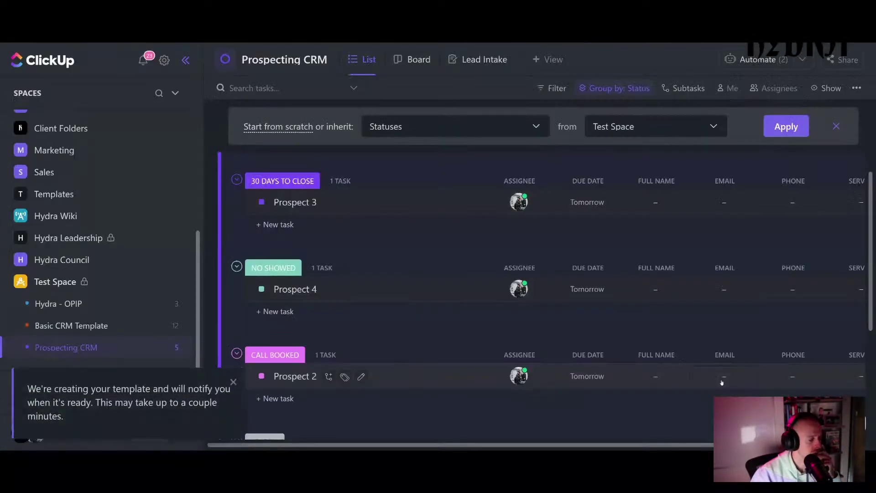
pyautogui.click(164, 347)
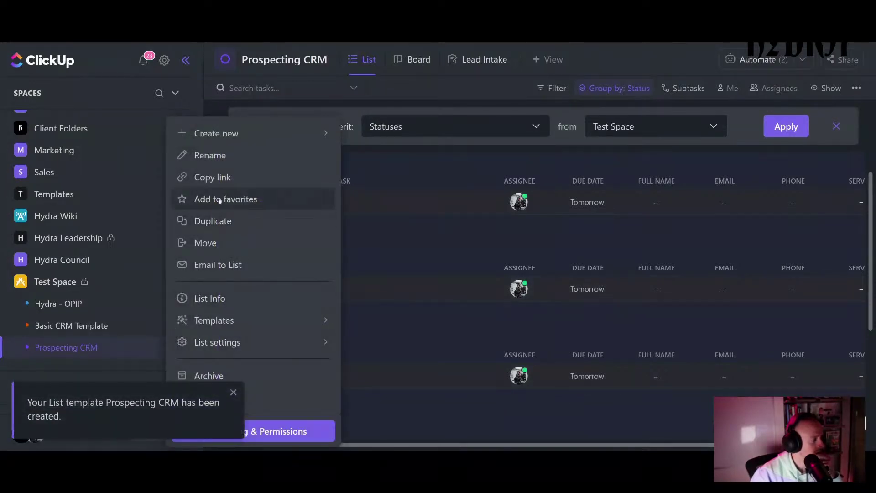
# - Bring up the Templates submenu for the Prospecting CRM list
pyautogui.moveTo(307, 323)
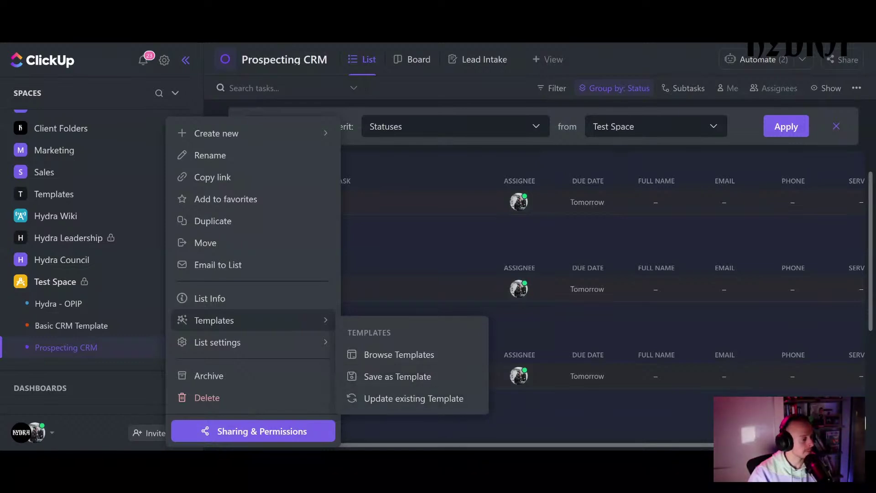
# - Copy the Prospecting CRM template's public share link from the template browser, then close it
pyautogui.click(398, 355)
pyautogui.scroll(-1, 319, 287)
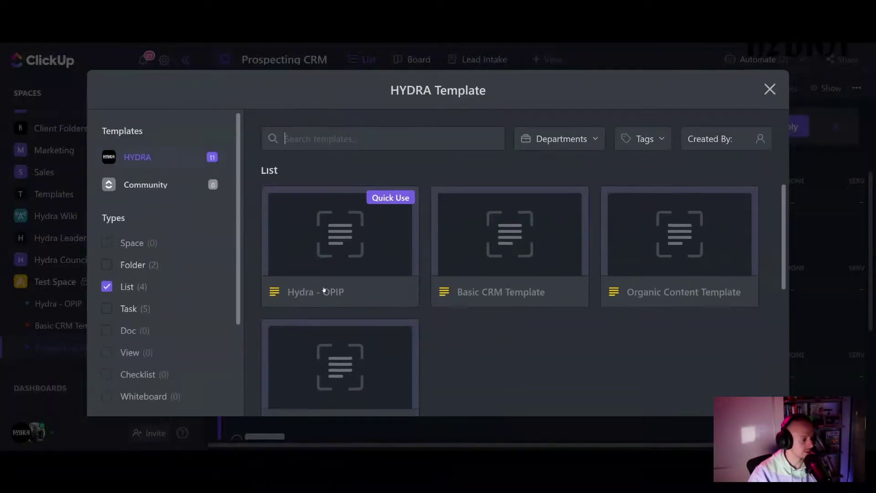
pyautogui.scroll(-1, 456, 338)
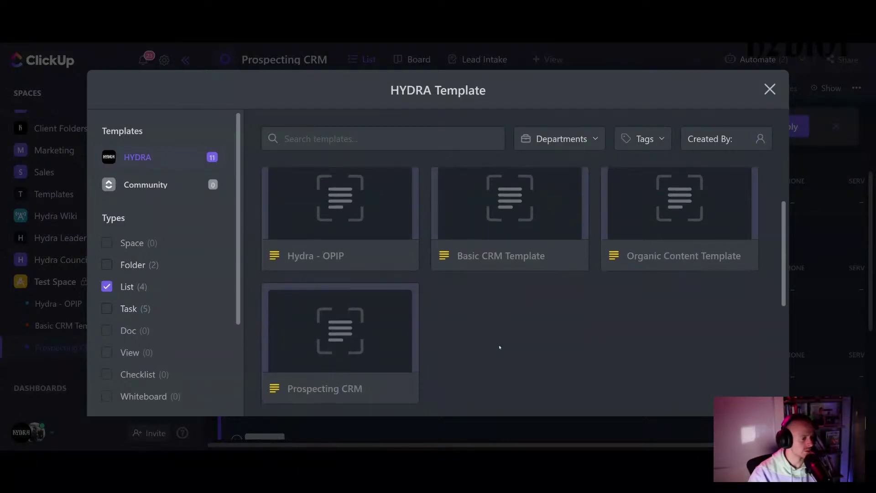
pyautogui.click(354, 335)
pyautogui.click(752, 139)
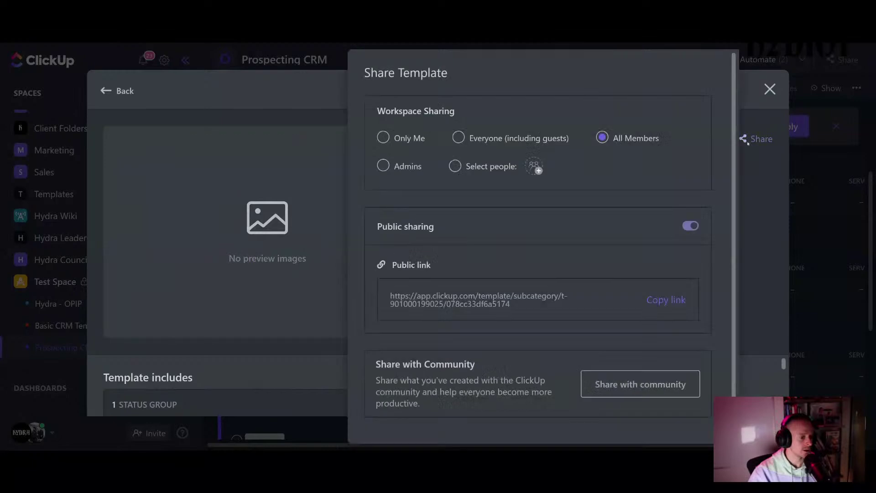
pyautogui.click(670, 301)
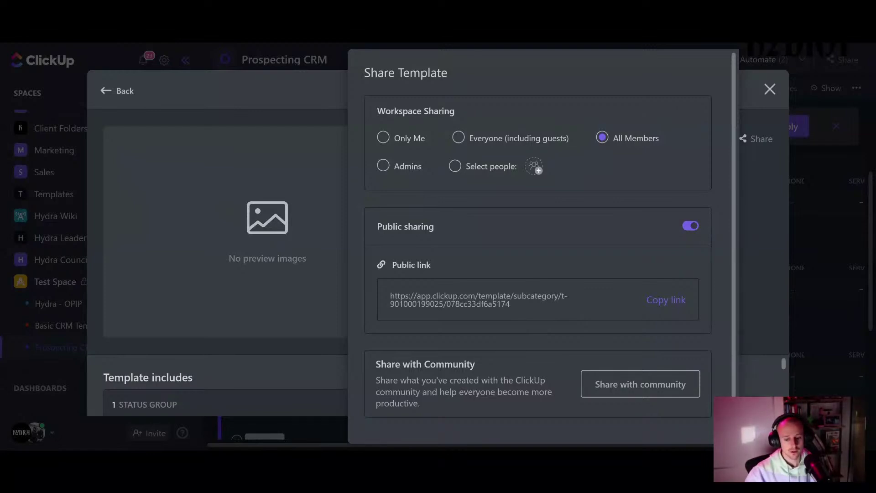
pyautogui.press('Escape')
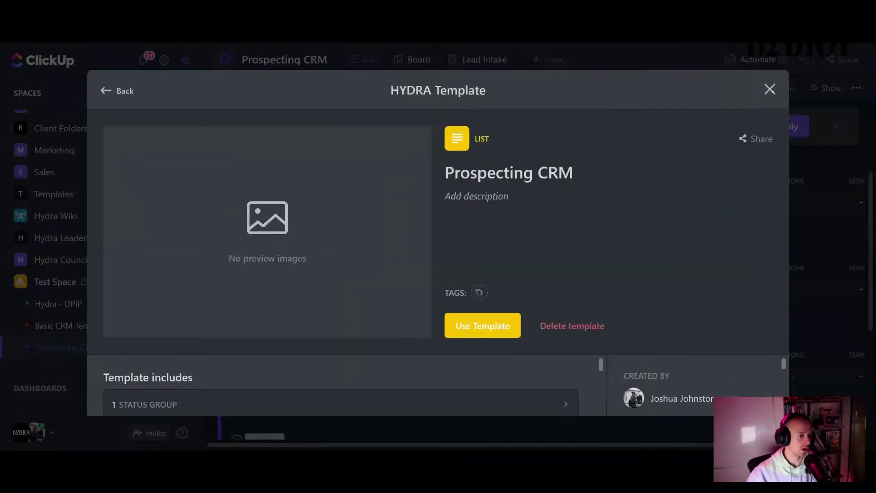
pyautogui.click(770, 89)
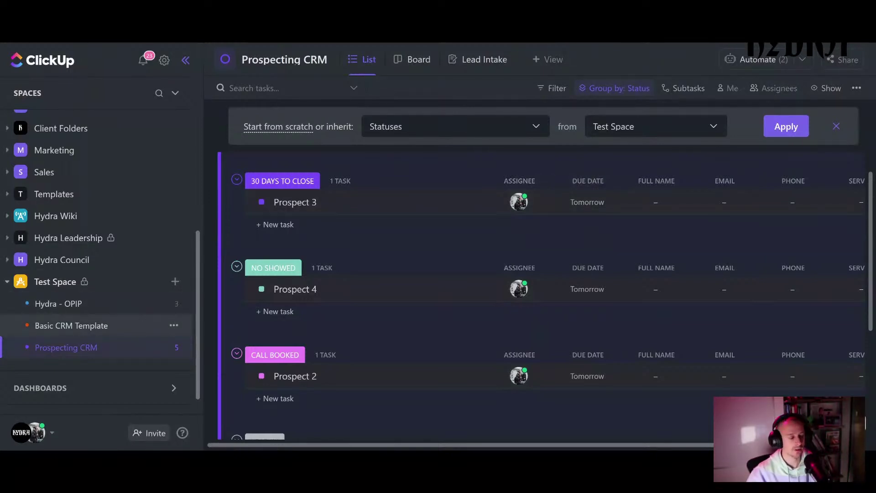
# - Open the Basic CRM Template list and review its Active Clients, Needs Renewal and New Agreement Sent groups
pyautogui.click(108, 325)
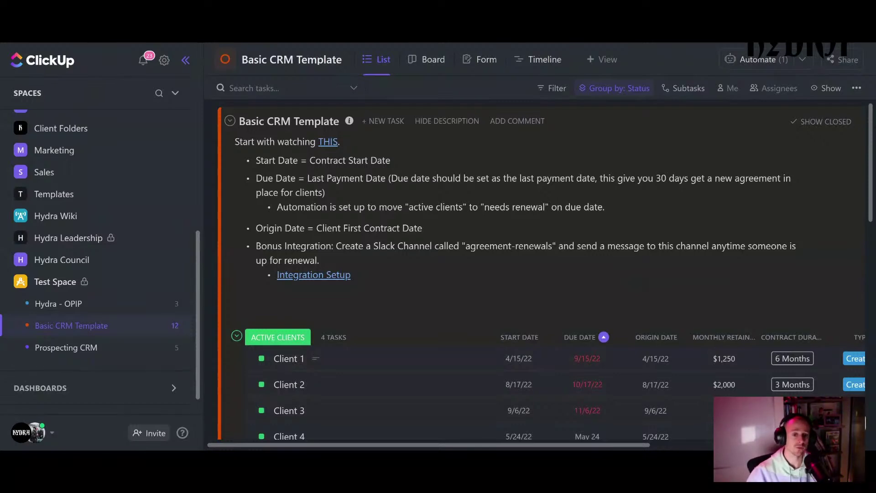
pyautogui.scroll(-3, 548, 274)
pyautogui.scroll(3, 548, 274)
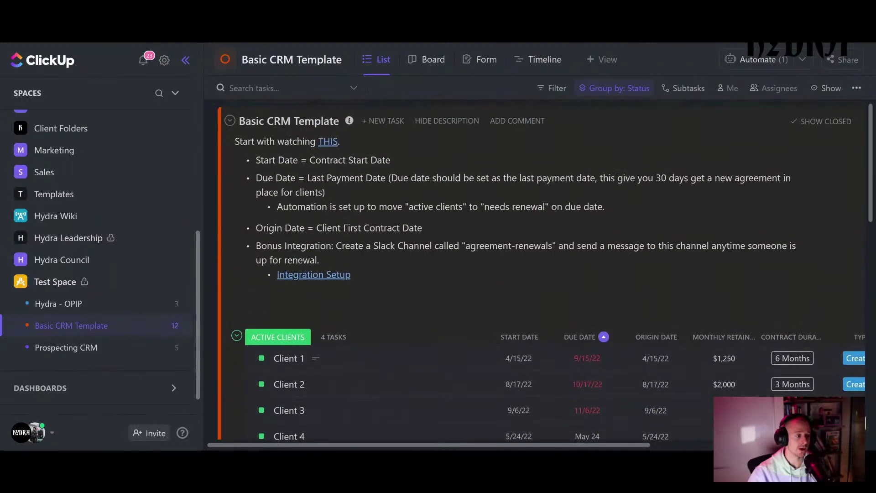
pyautogui.scroll(-1, 538, 274)
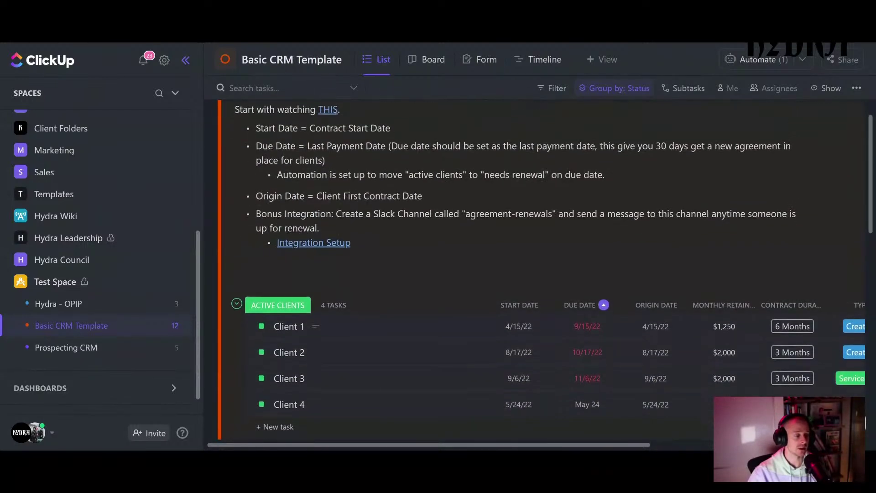
pyautogui.scroll(-1, 539, 274)
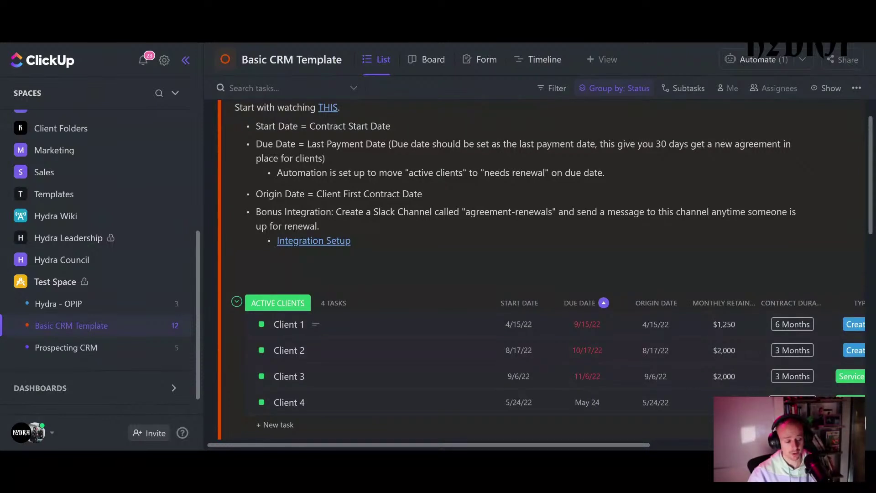
pyautogui.scroll(-5, 348, 167)
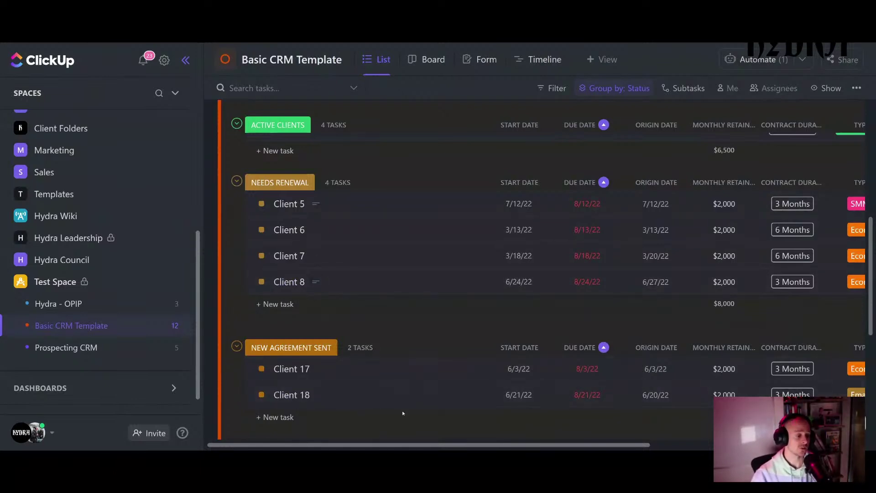
pyautogui.hscroll(2, 440, 444)
pyautogui.hscroll(5, 456, 429)
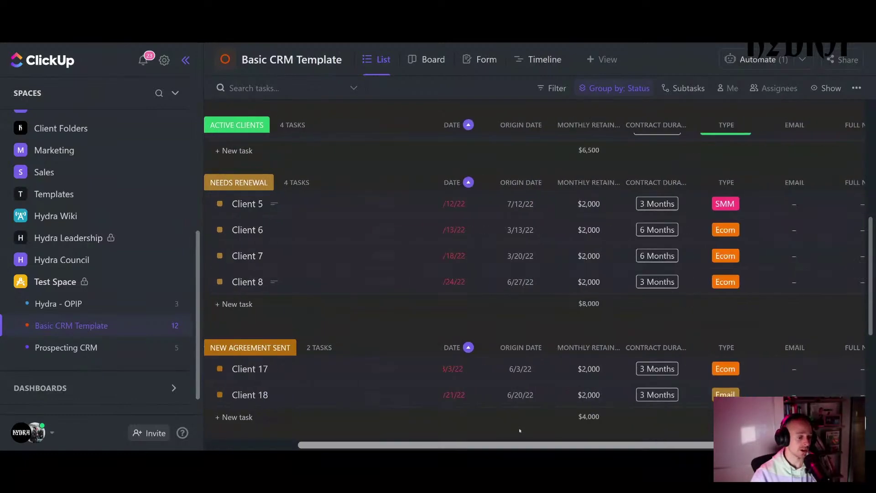
pyautogui.hscroll(-5, 456, 428)
pyautogui.scroll(7, 441, 426)
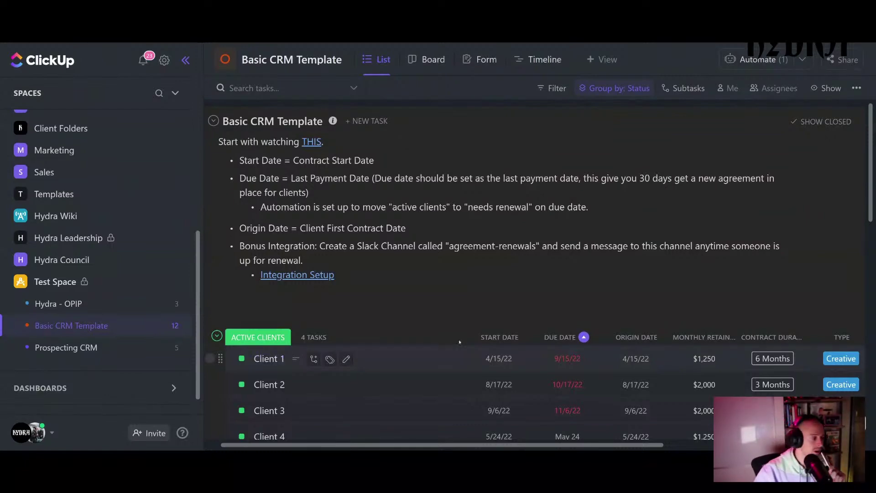
pyautogui.scroll(-4, 391, 302)
pyautogui.scroll(2, 390, 299)
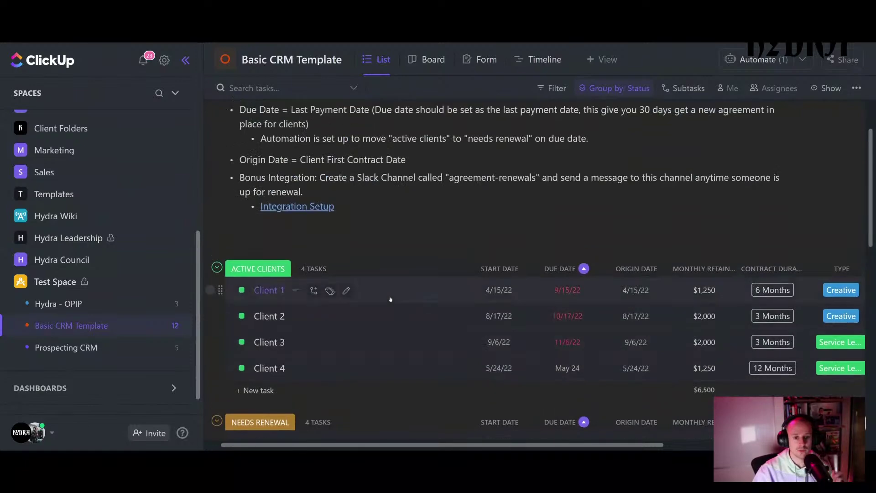
pyautogui.scroll(3, 390, 299)
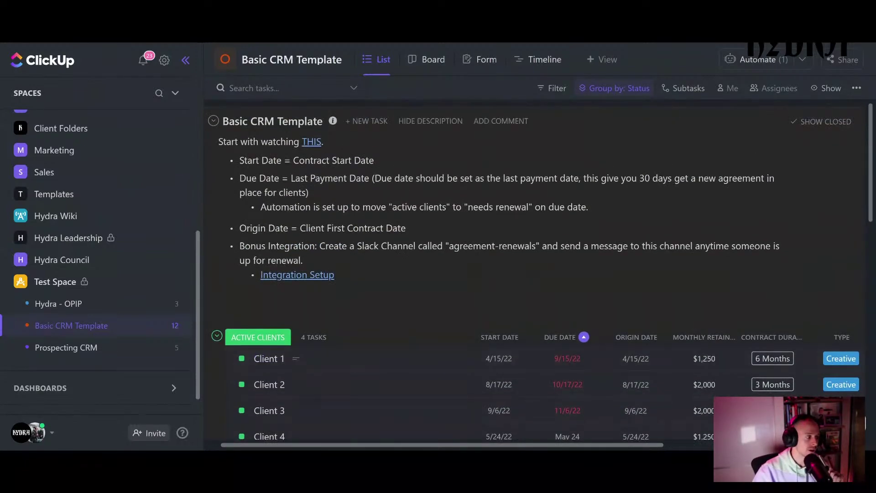
pyautogui.scroll(-5, 373, 319)
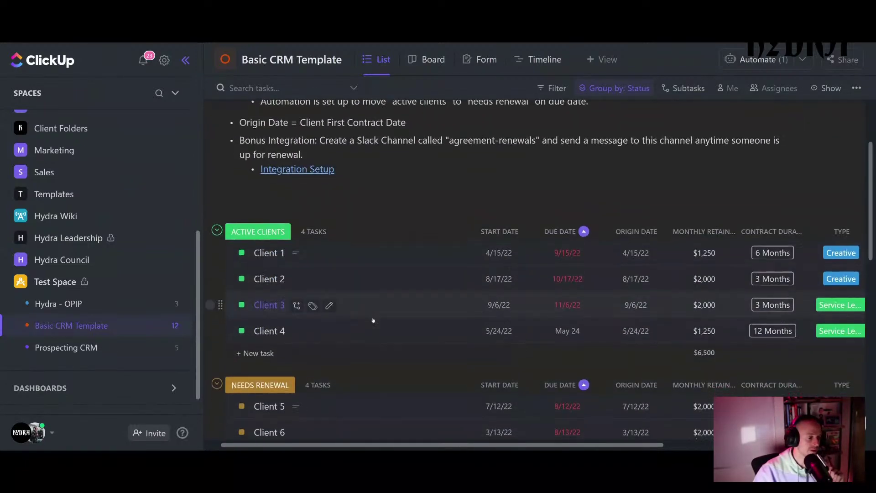
pyautogui.scroll(-2, 373, 320)
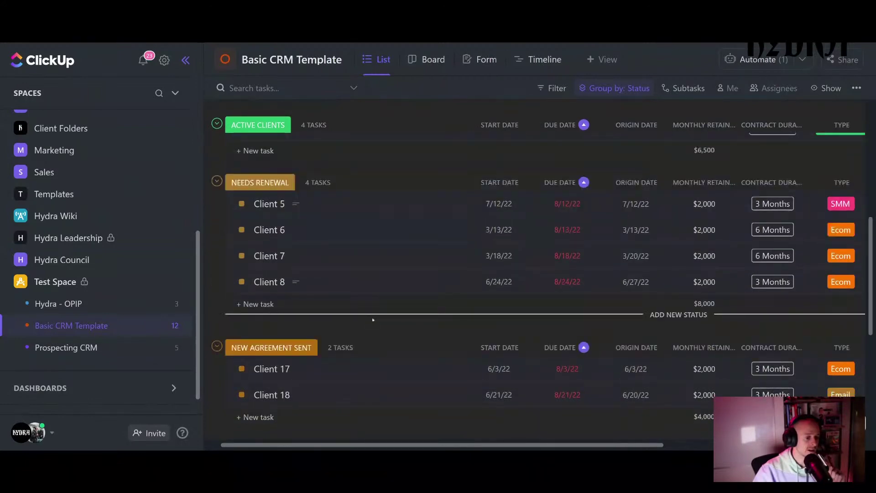
pyautogui.scroll(6, 374, 320)
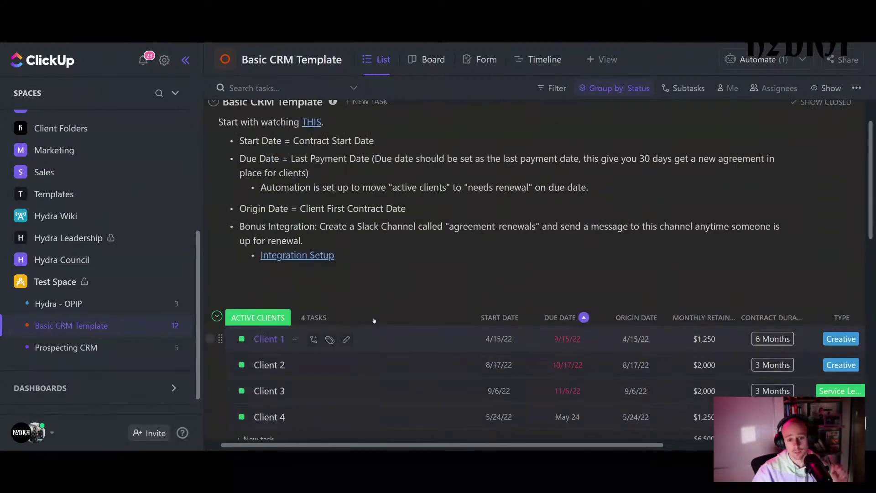
pyautogui.scroll(1, 373, 320)
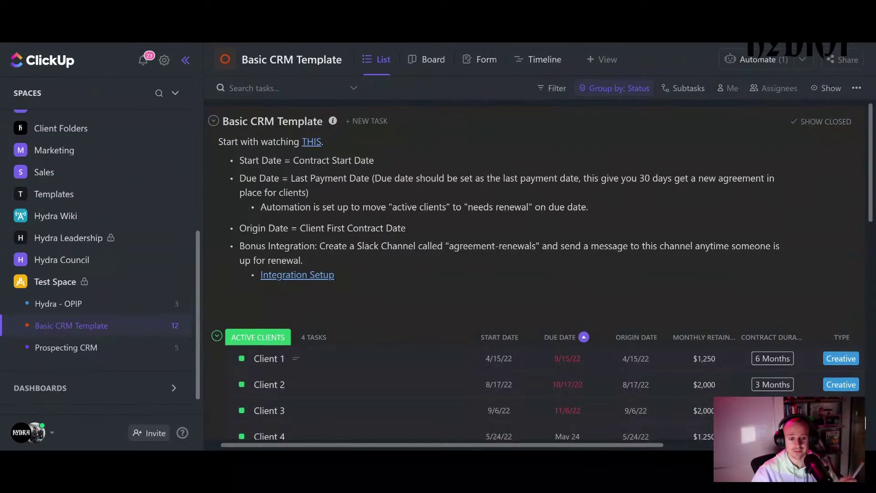